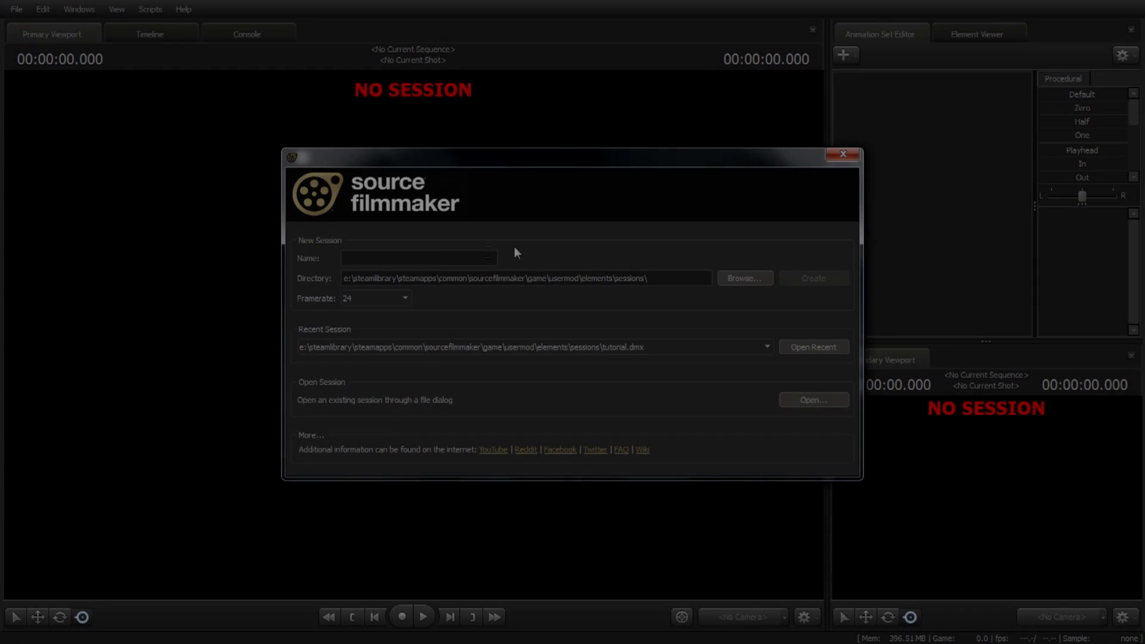
- Create a new session named Tutorial
click(439, 261)
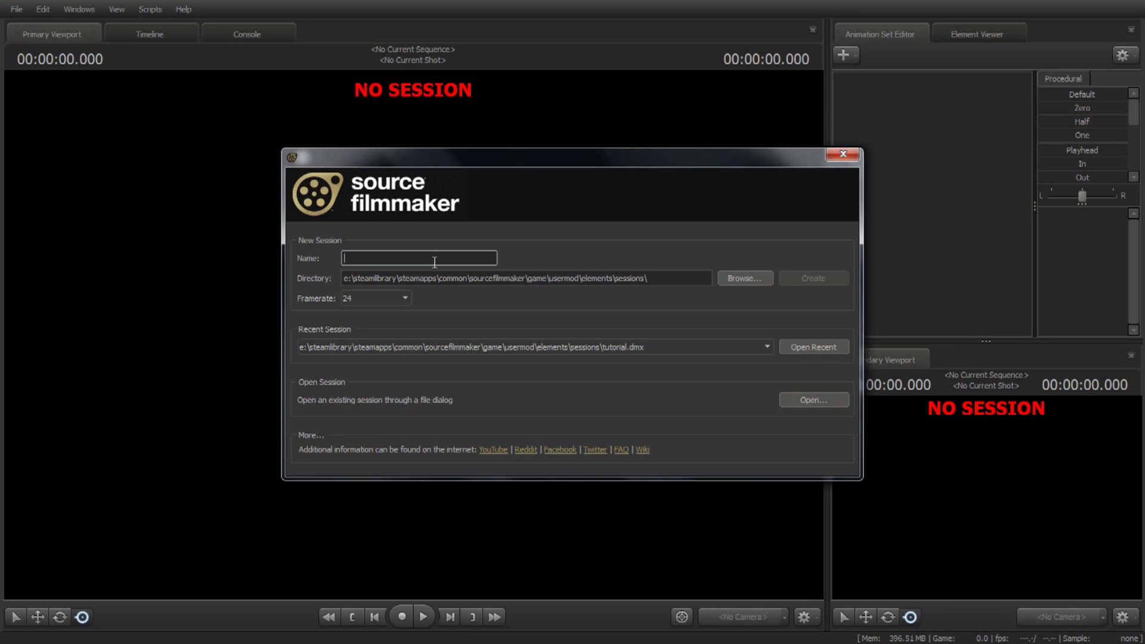
text(Tutorial)
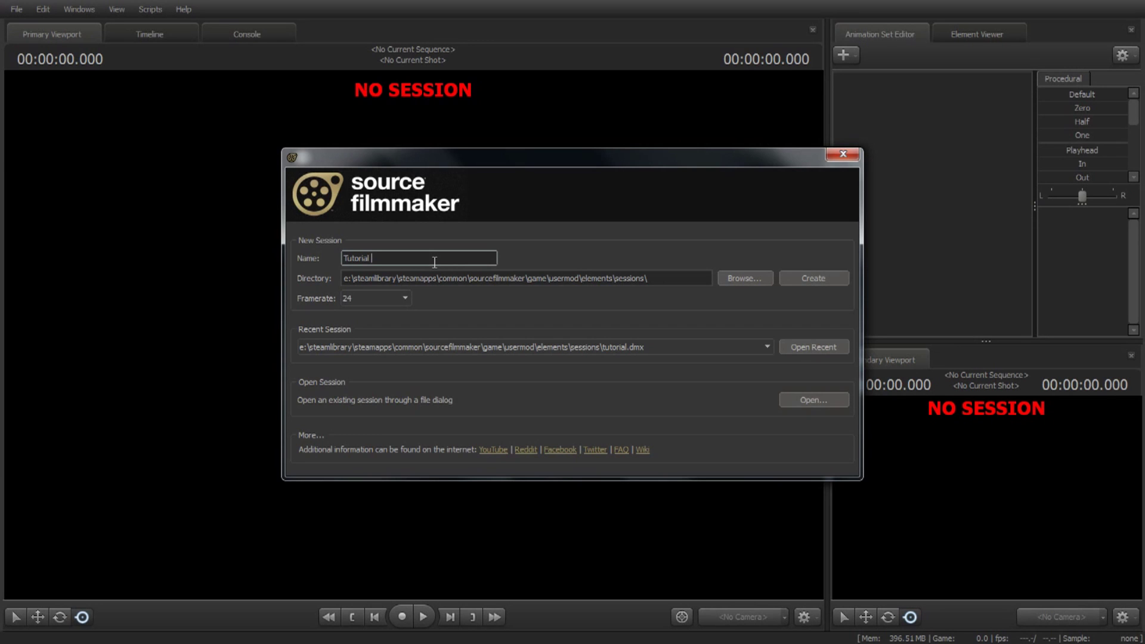
click(800, 279)
- Override the depth of field samples to 1024 in the primary viewport's progressive refinement settings
right_click(499, 193)
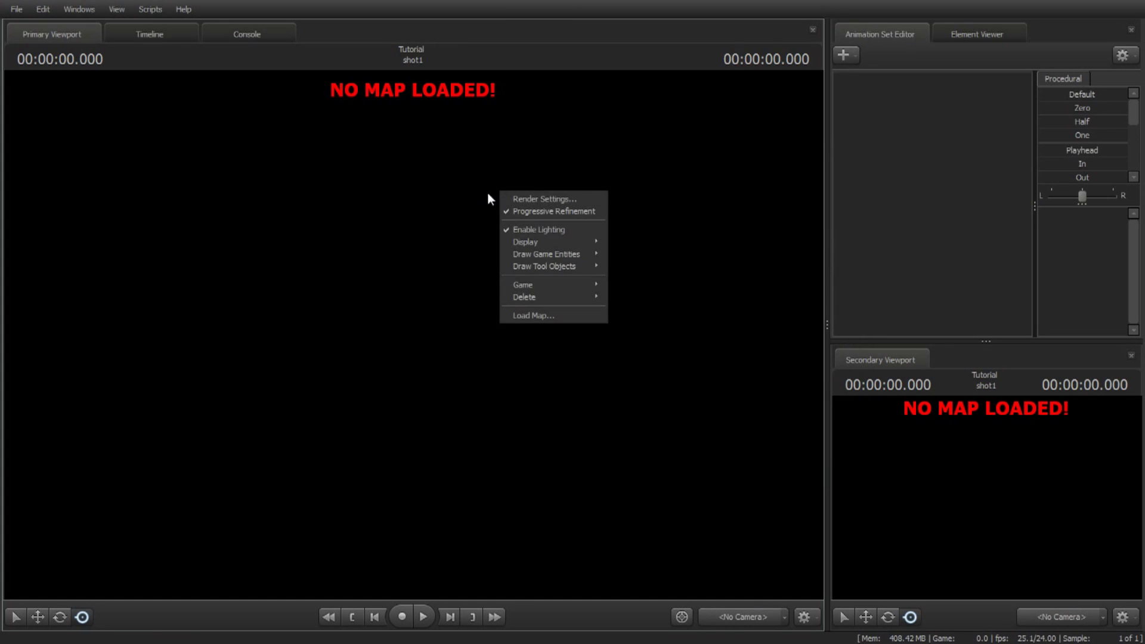
click(521, 199)
click(501, 287)
click(648, 266)
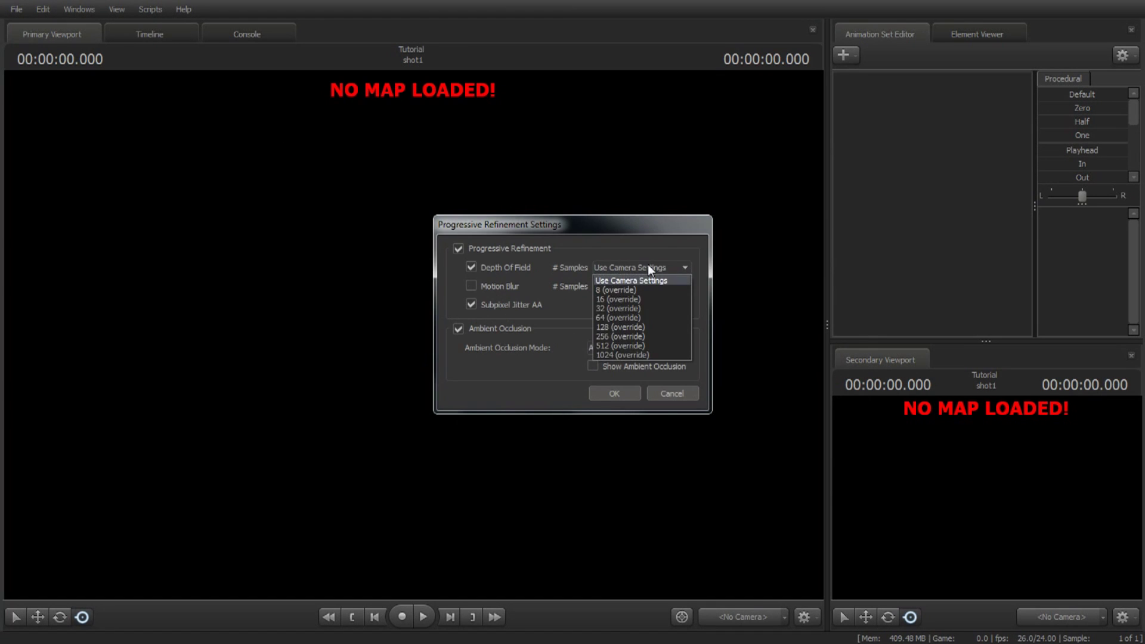
click(650, 354)
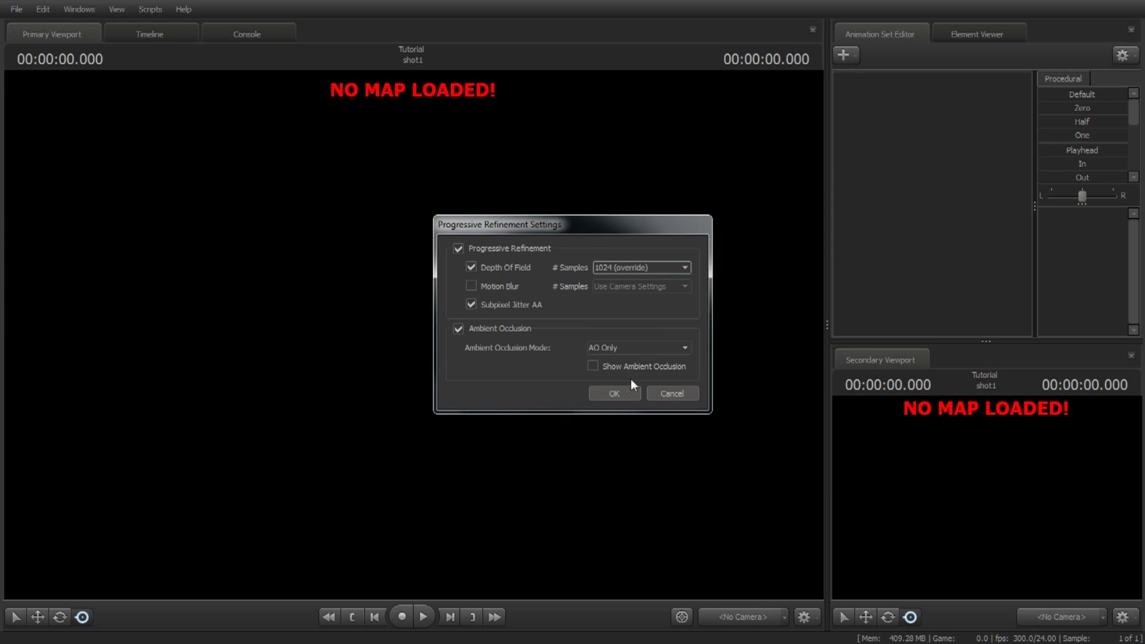
click(624, 392)
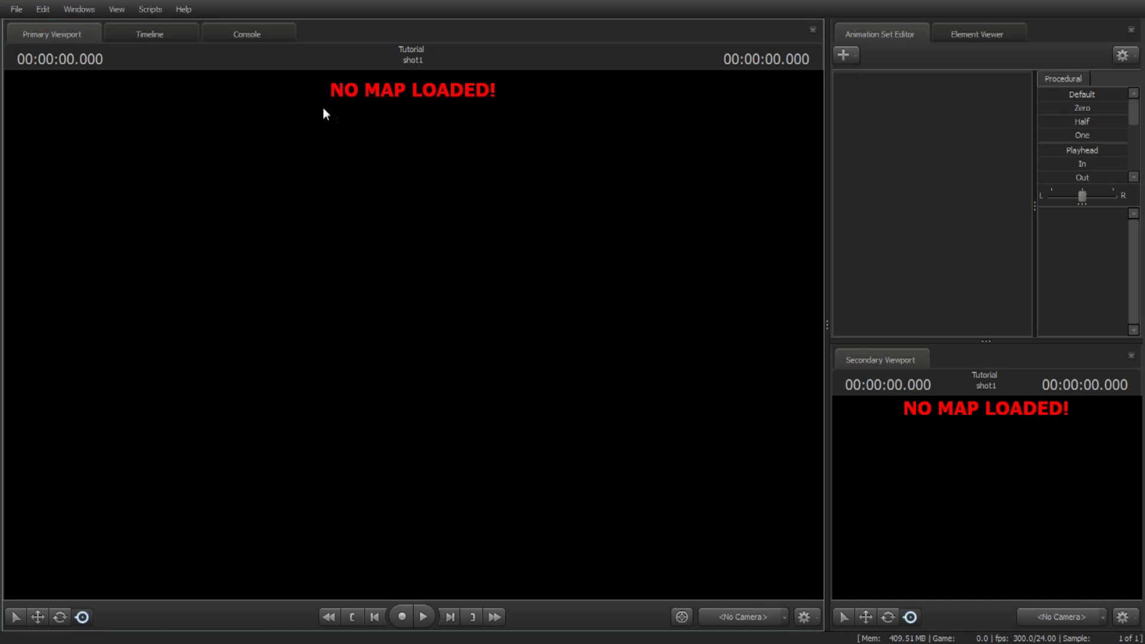
- Load the map ctf_2fort_night.bsp, filtering the map files by "2fo"
right_click(489, 177)
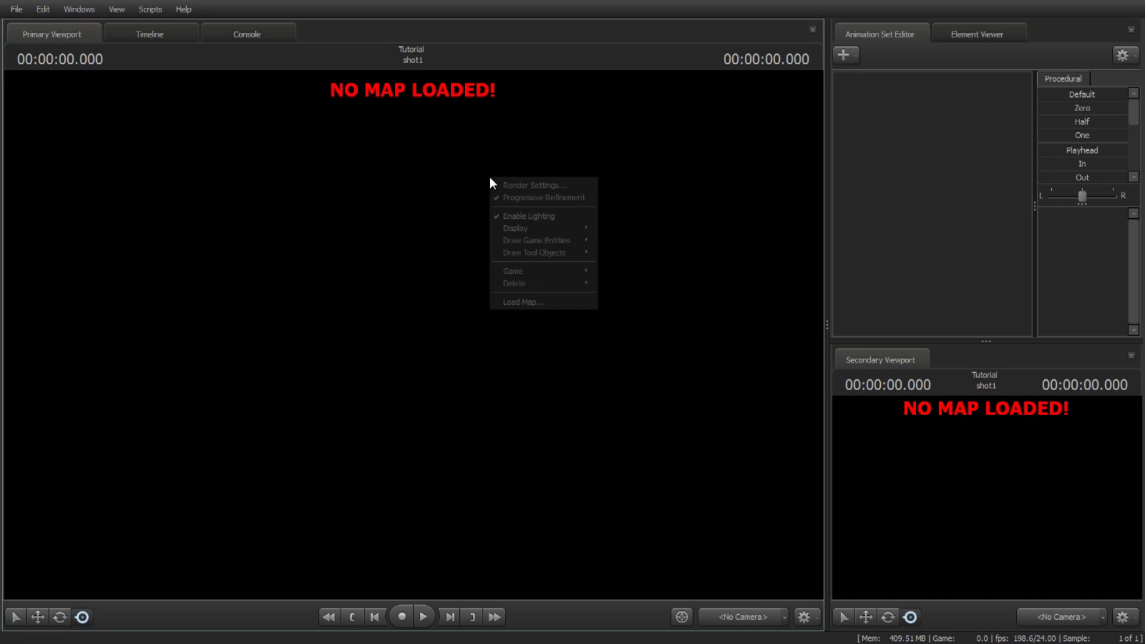
click(520, 303)
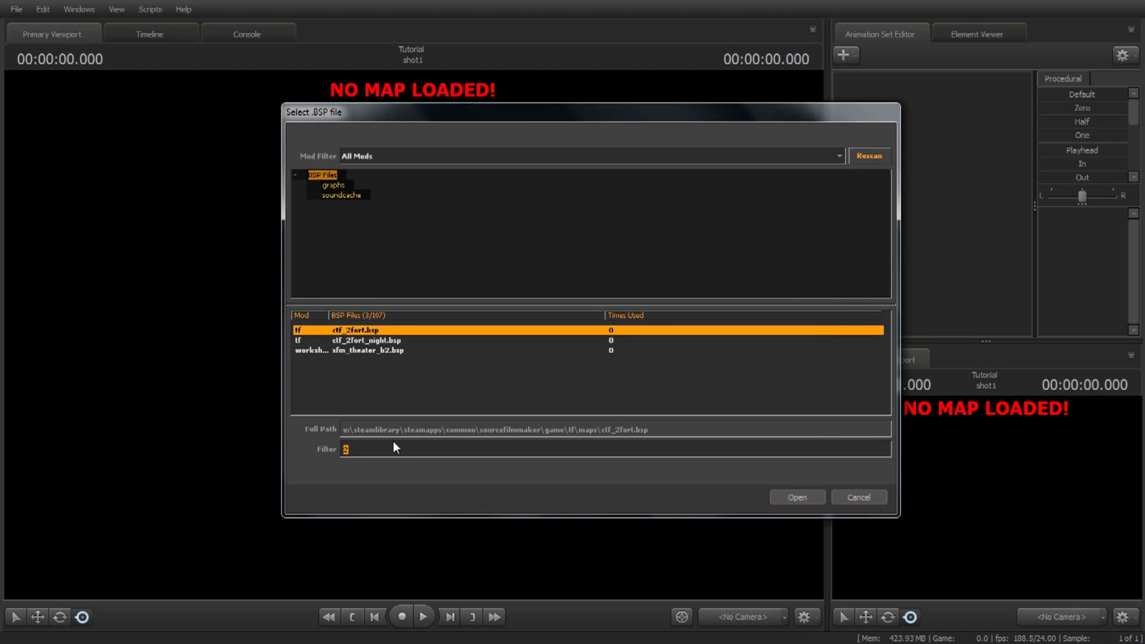
text(2fo)
click(350, 341)
click(806, 499)
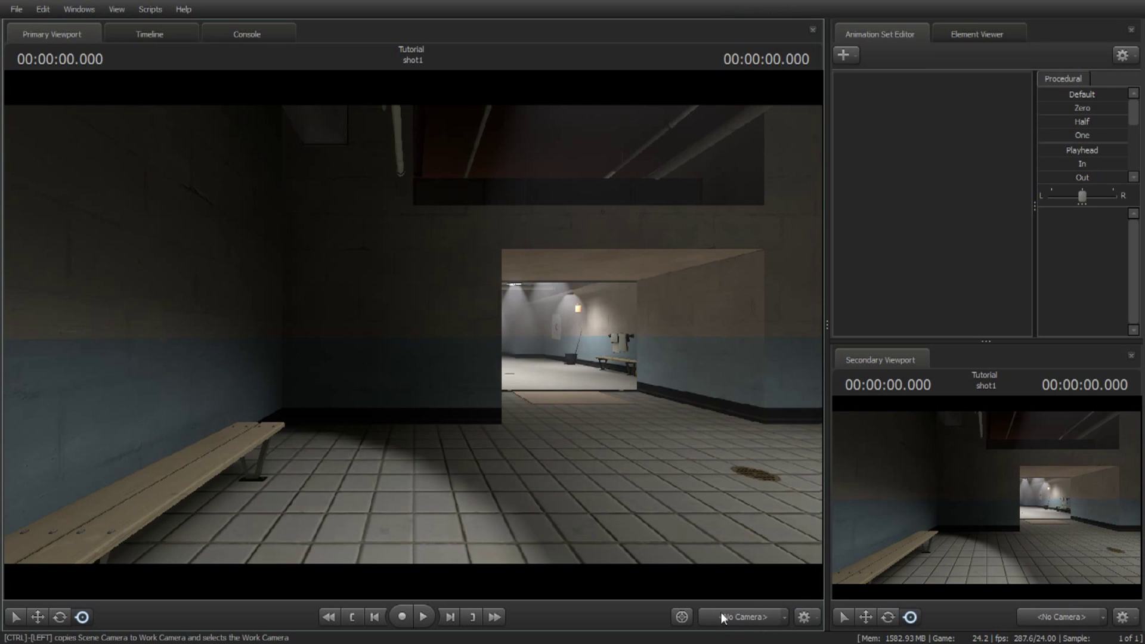
- Switch both viewports to the Work Camera and put the timeline into Motion Editor mode
ctrl+click(752, 618)
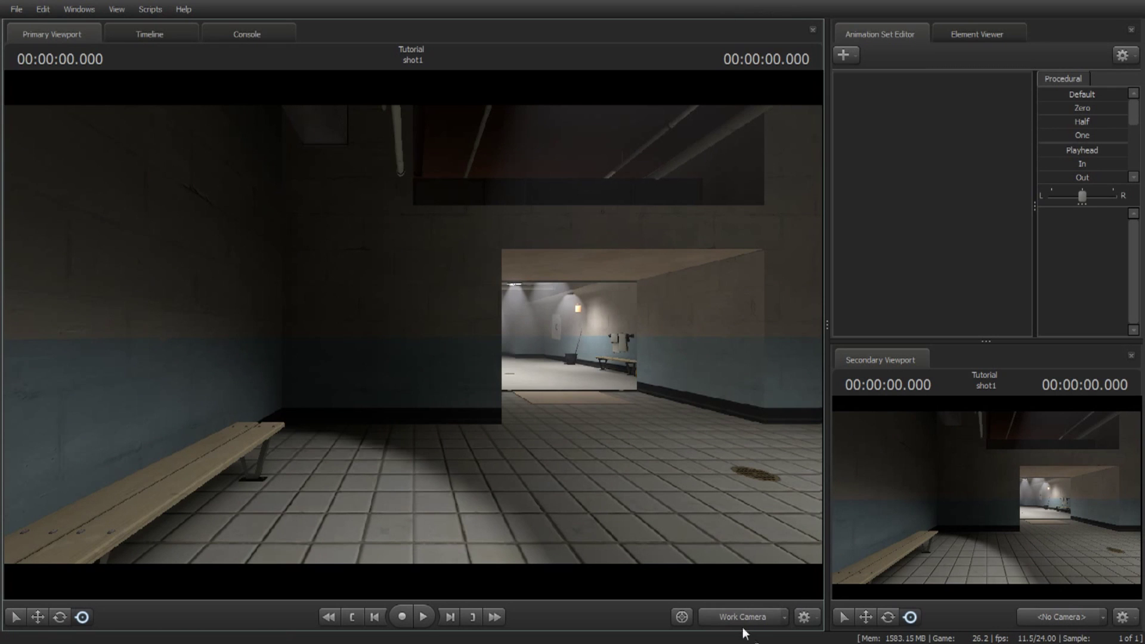
ctrl+click(1061, 618)
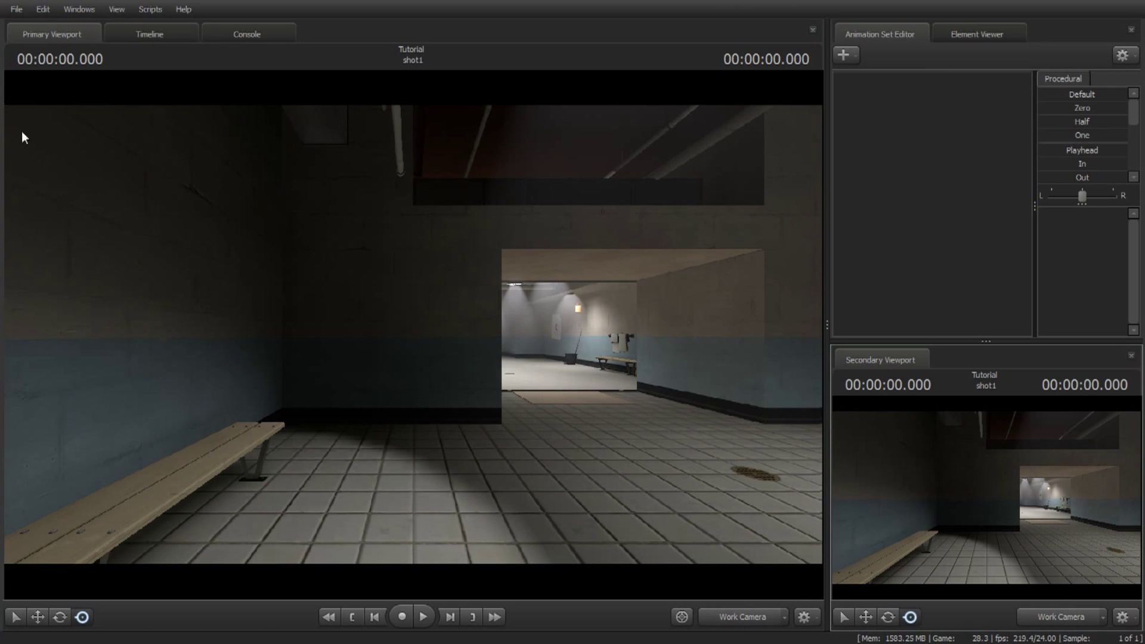
click(149, 34)
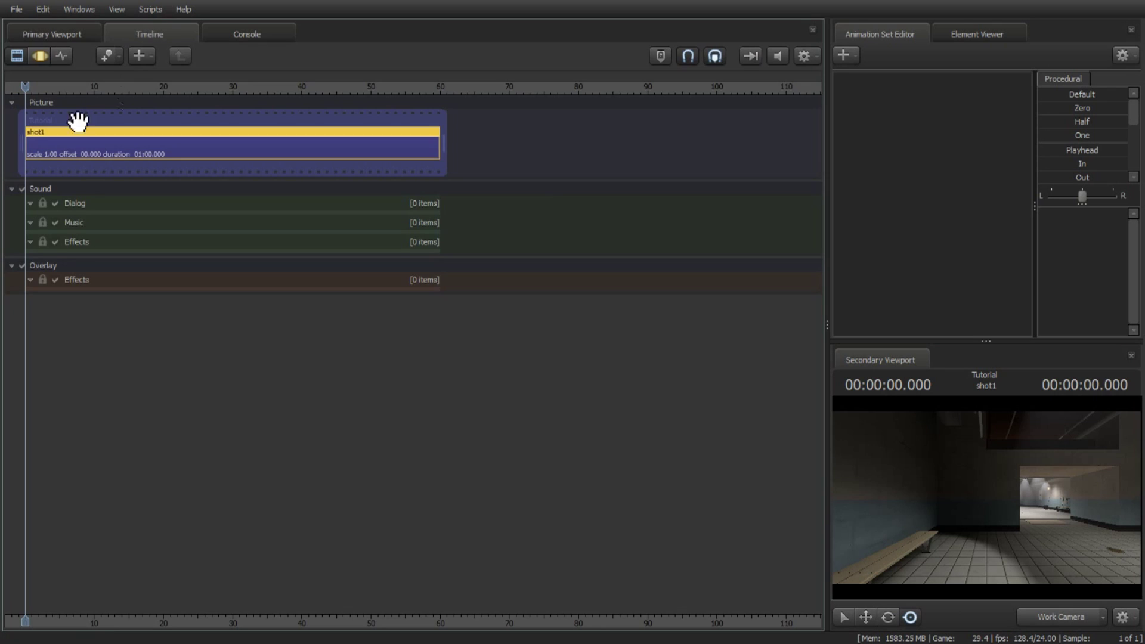
click(36, 56)
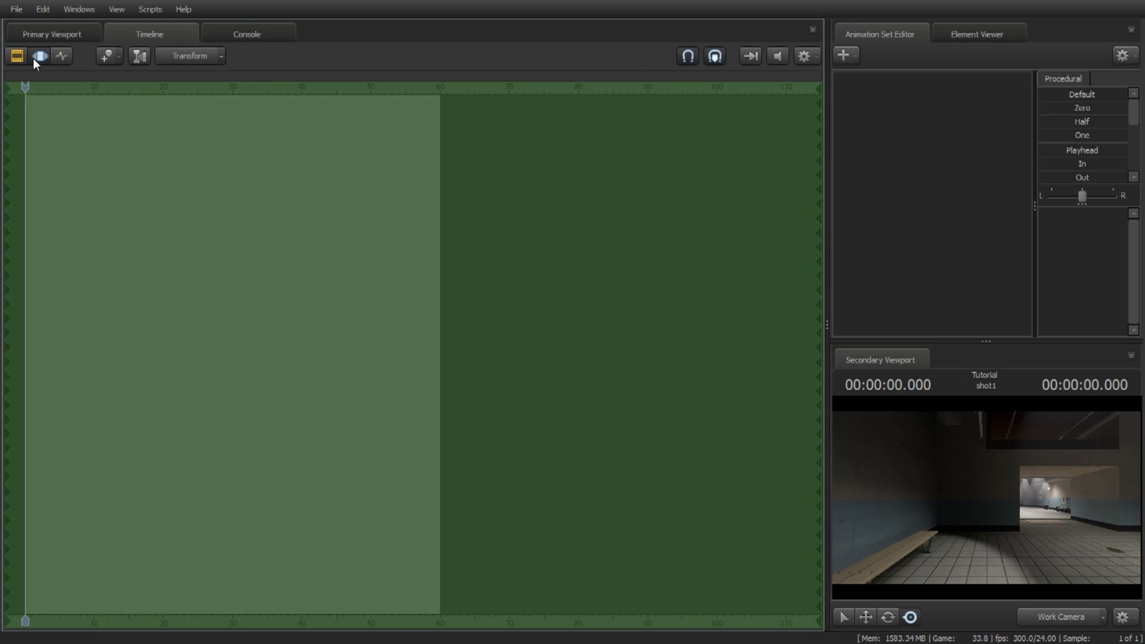
click(63, 32)
- Fly the Work Camera out of the tiled room to the waterside, framing the covered bridge and the chain-link fence
key(w)
drag(576, 310, 576, 310)
key(w)
key(w)
key(d)
drag(565, 447, 565, 447)
key(w)
key(s)
key(s)
key(w)
key(a)
key(d)
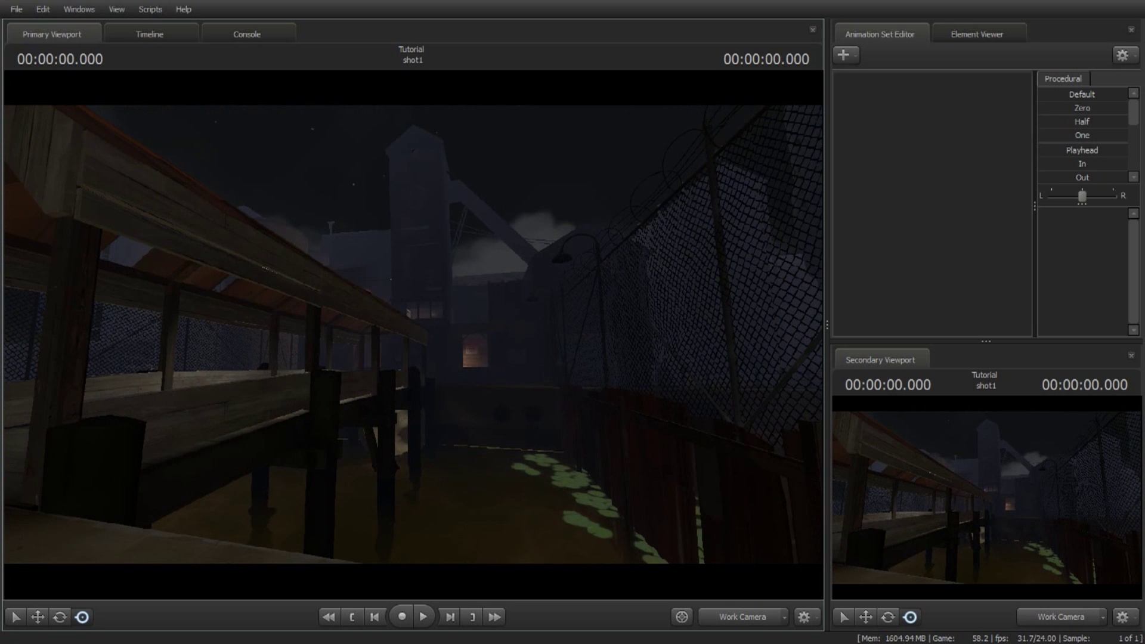
- Create a new scene camera from the current view and reframe it closer on the lit window across the water
click(783, 618)
mouse_move(777, 609)
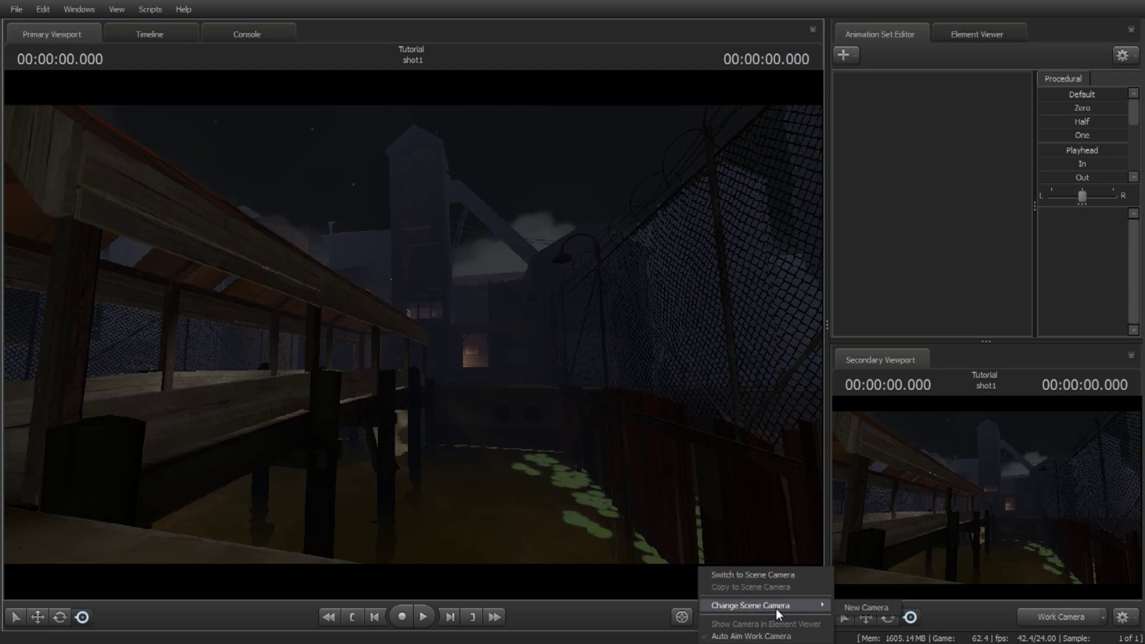
click(866, 608)
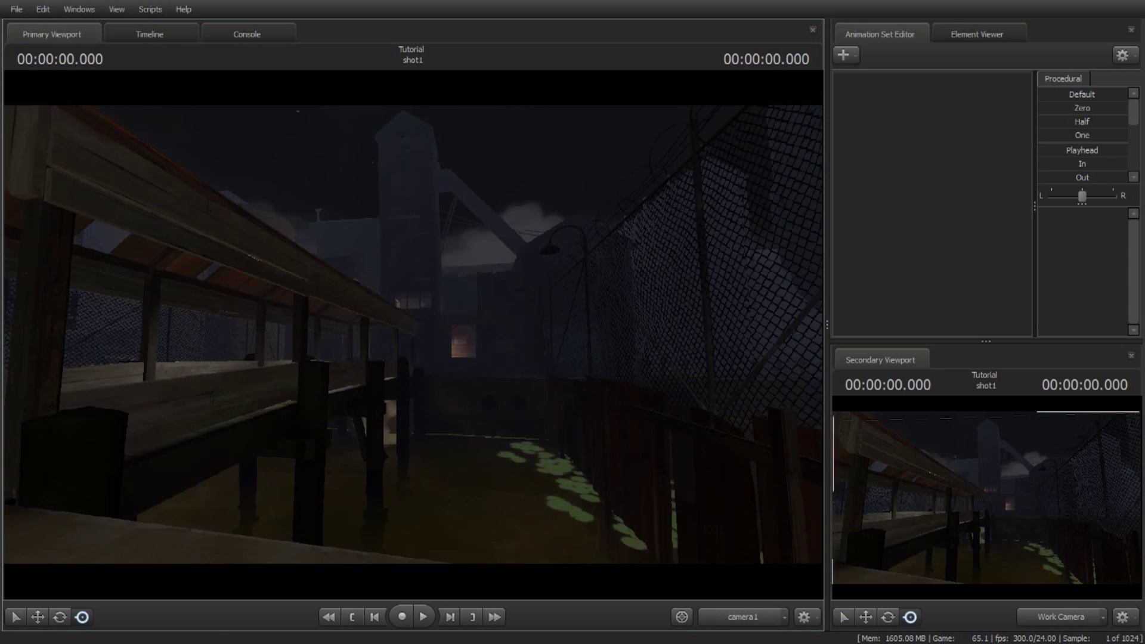
mouse_move(414, 334)
mouse_down()
mouse_move(397, 327)
mouse_move(398, 296)
mouse_move(386, 338)
mouse_move(431, 338)
mouse_up()
key(w)
key(s)
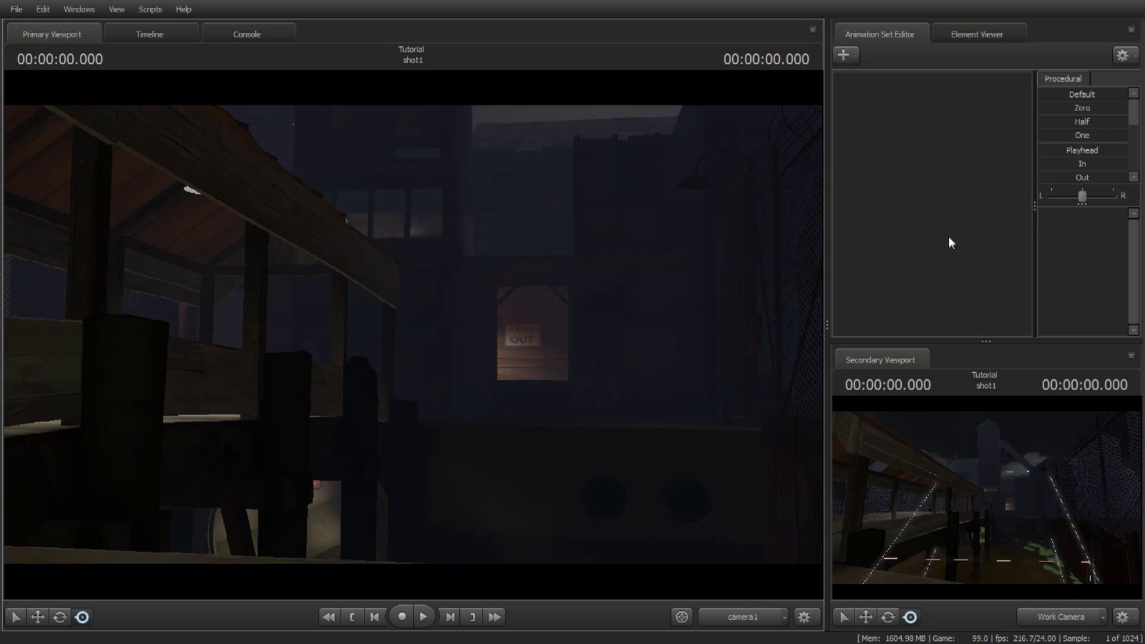
- Add the model player\hwm\scout.mdl from tf_movies as a new animation set, filtering the models by "scout"
right_click(906, 132)
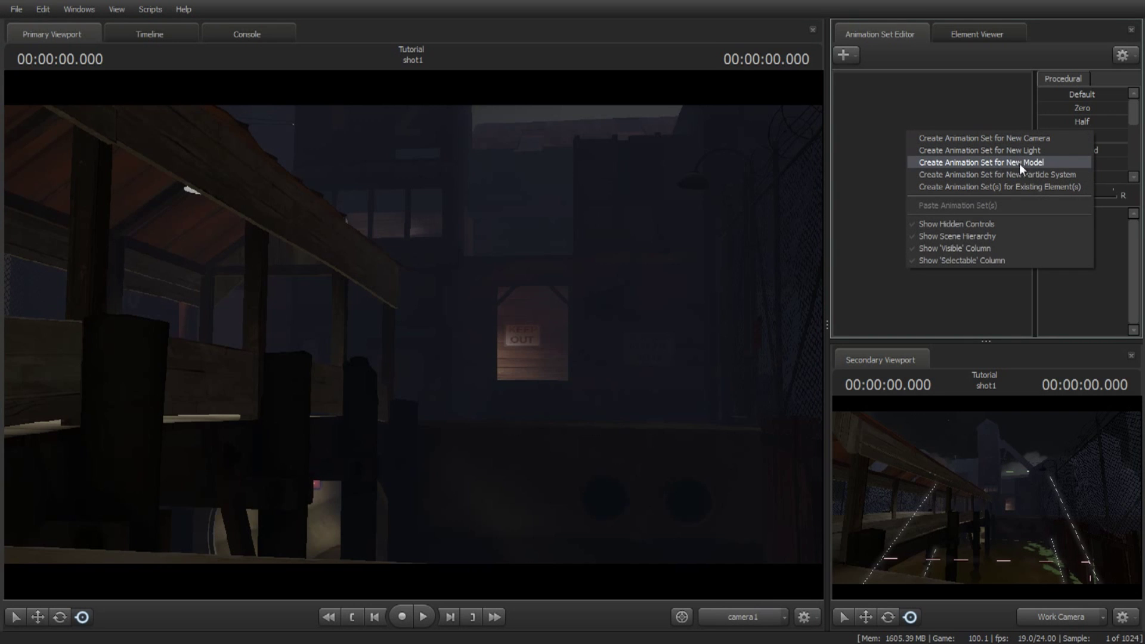
click(1035, 163)
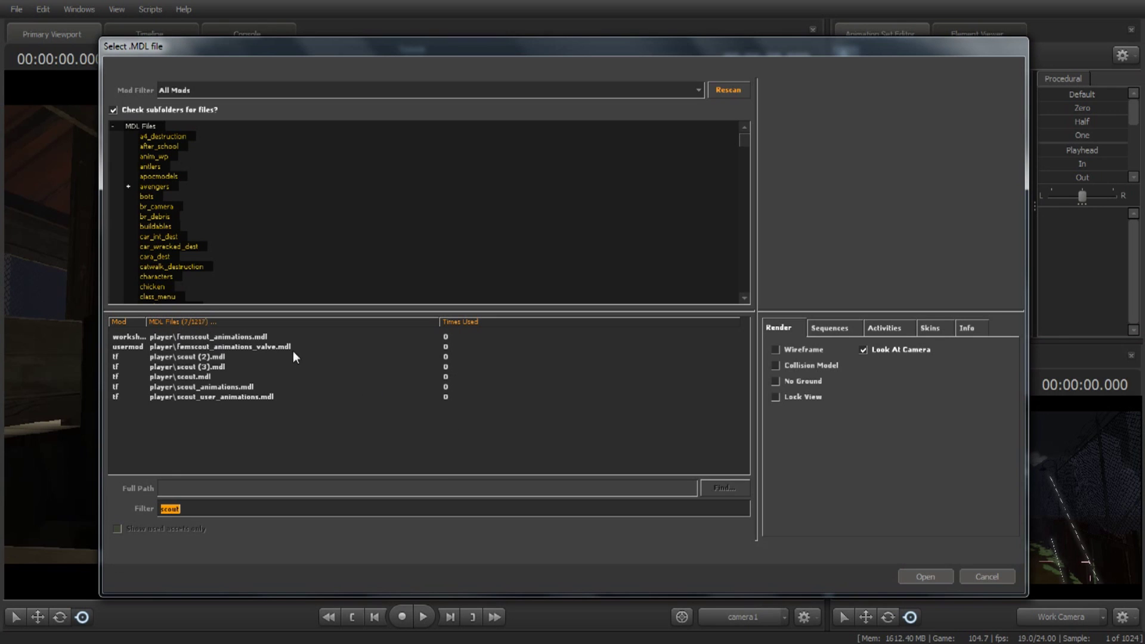
key(BackSpace)
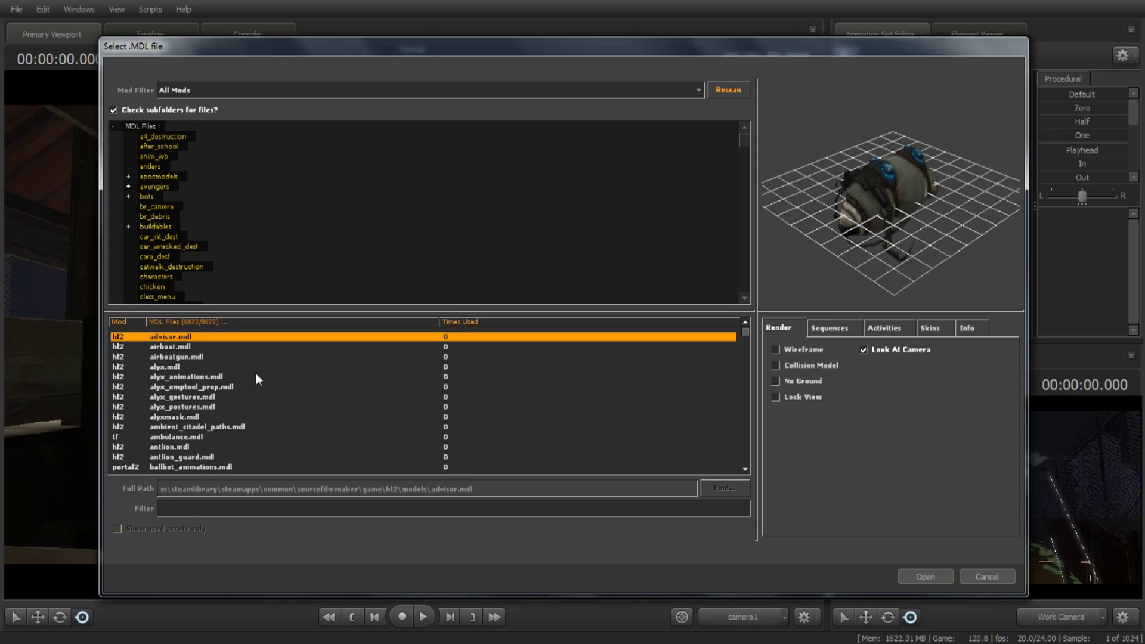
text(sco)
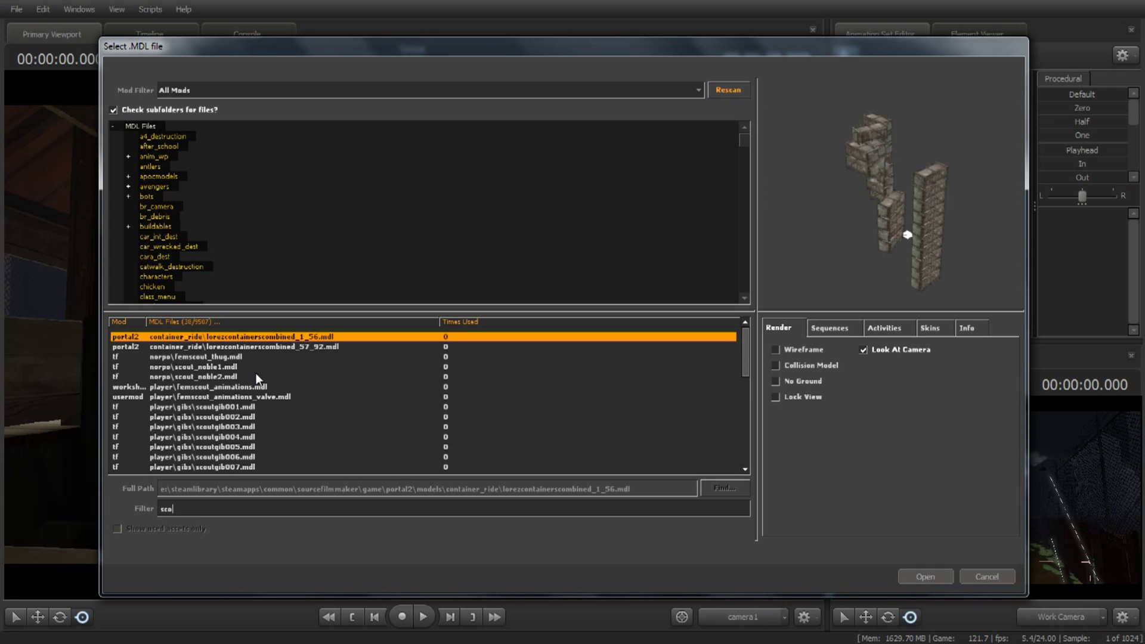
text(ut)
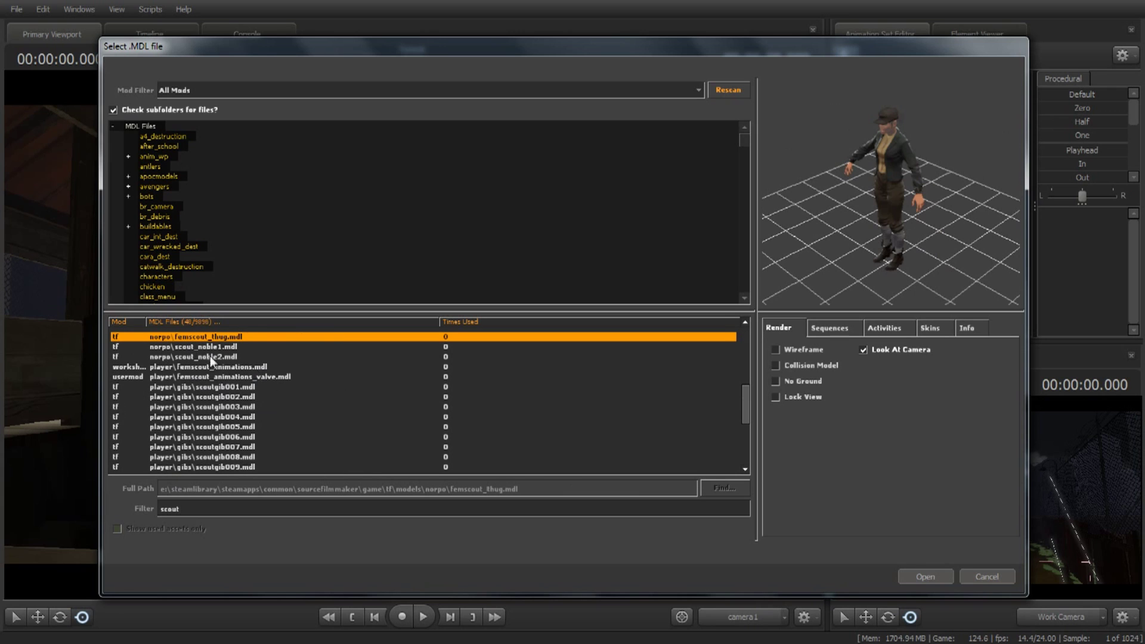
scroll(250, 383, down, 4)
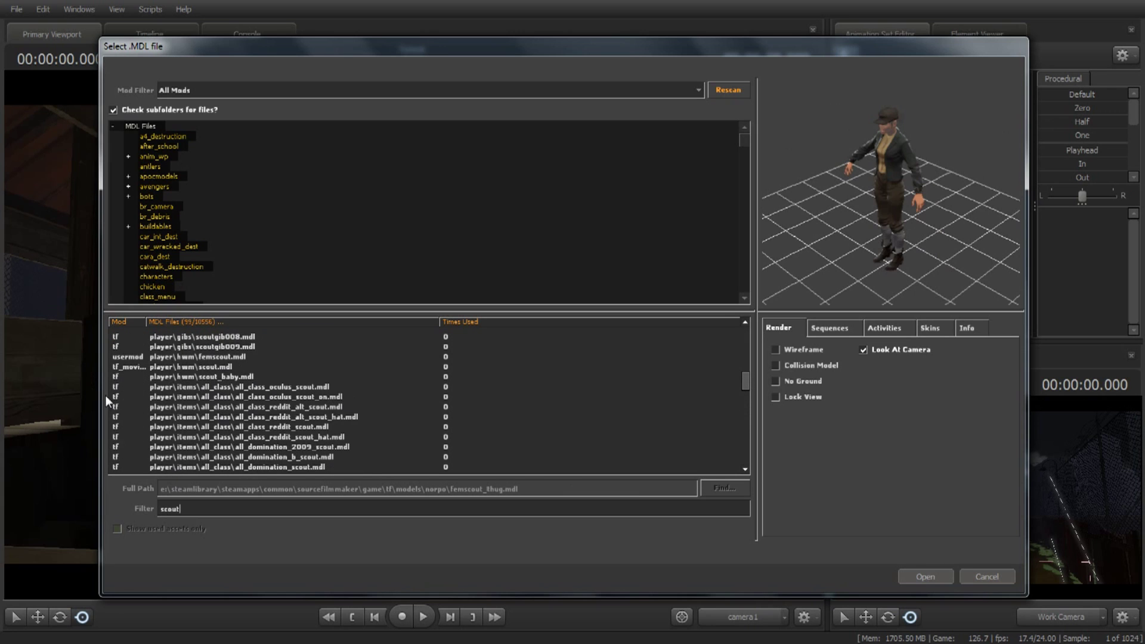
click(138, 367)
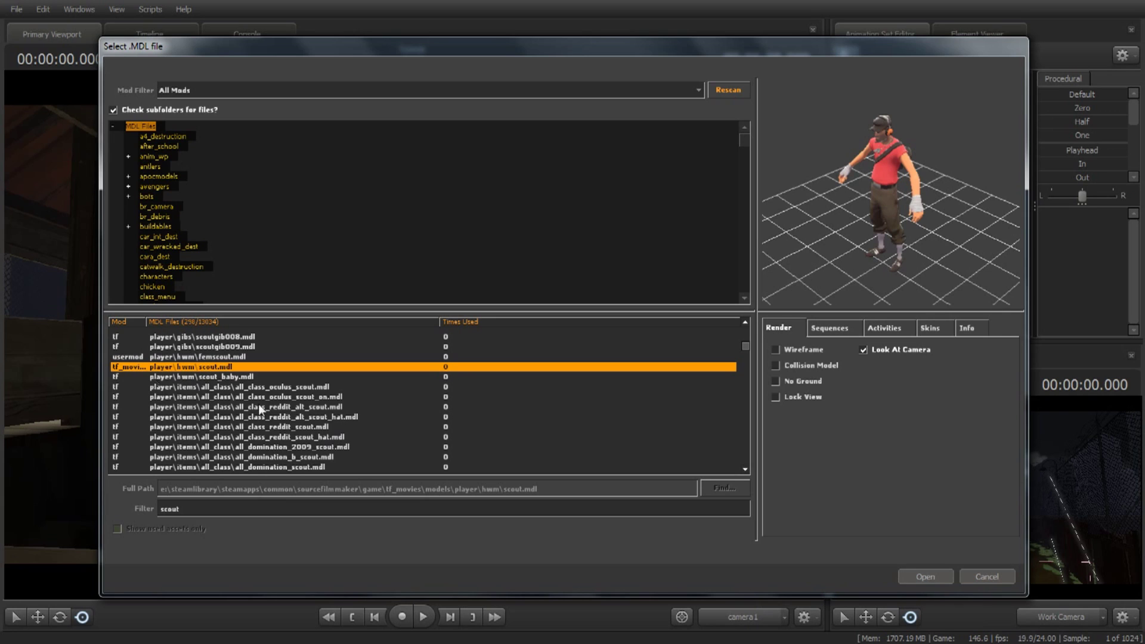
click(921, 577)
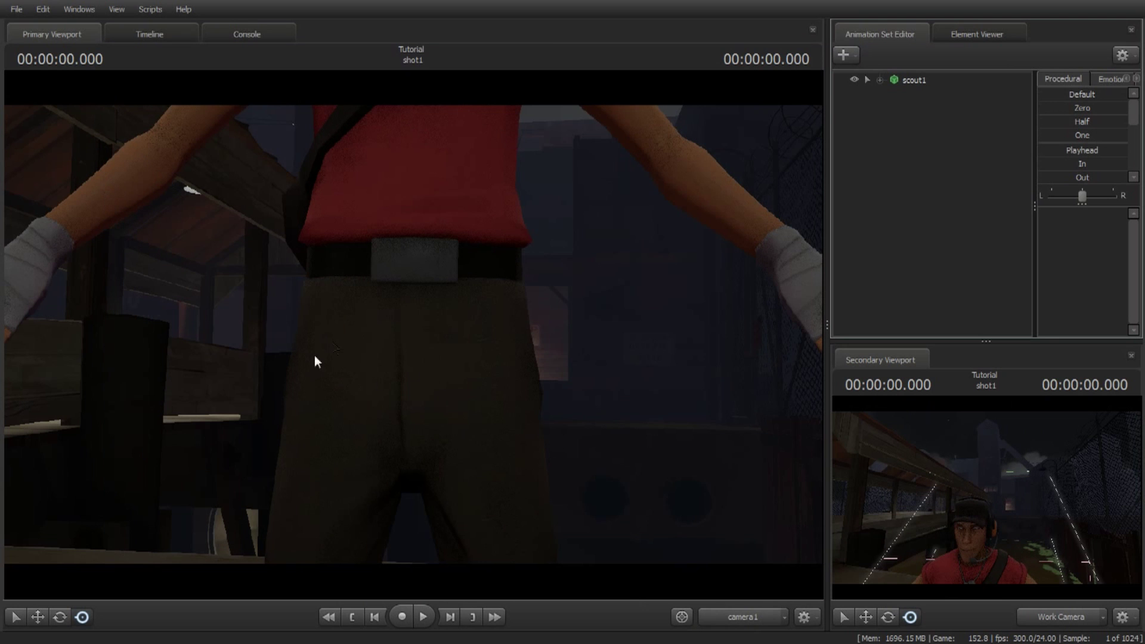
- Show the Work Camera in the primary viewport and camera1 in the secondary one, and view the scout from the side
click(746, 618)
click(1052, 617)
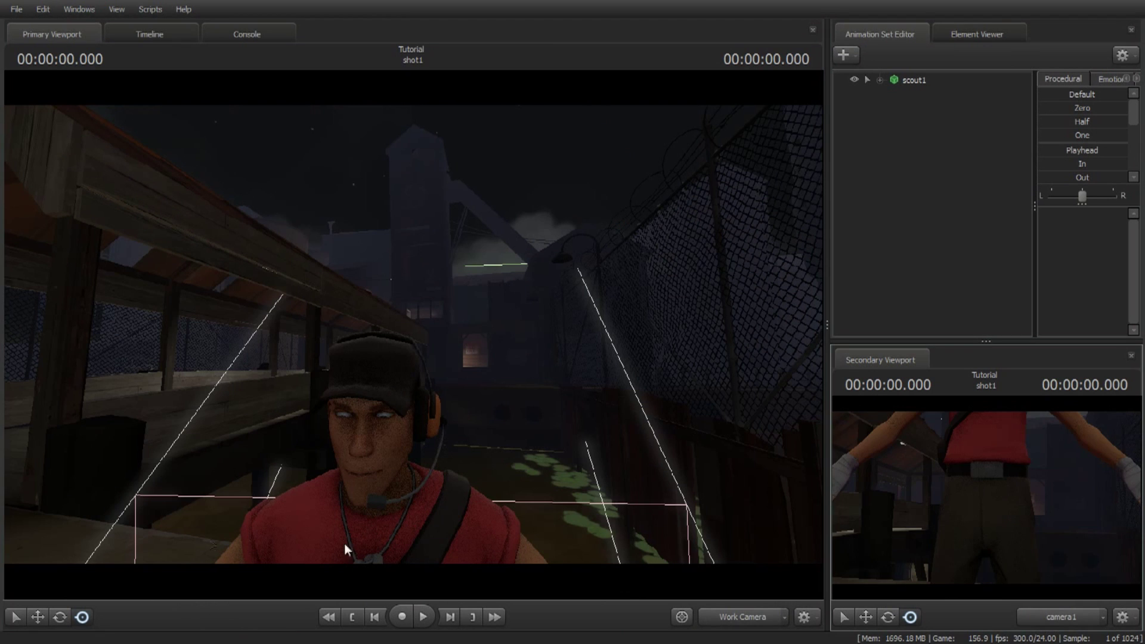
drag(210, 540, 441, 540)
- Select scout1 and move the whole model away from camera1, so that it stands farther back in the shot
click(910, 82)
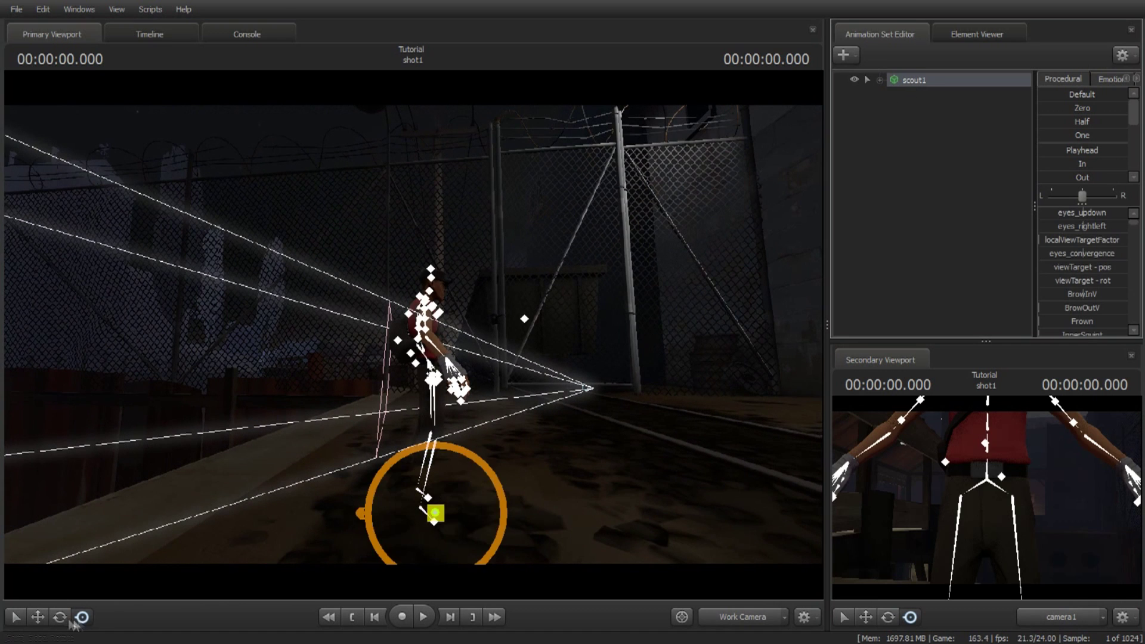
click(60, 620)
click(17, 619)
click(82, 618)
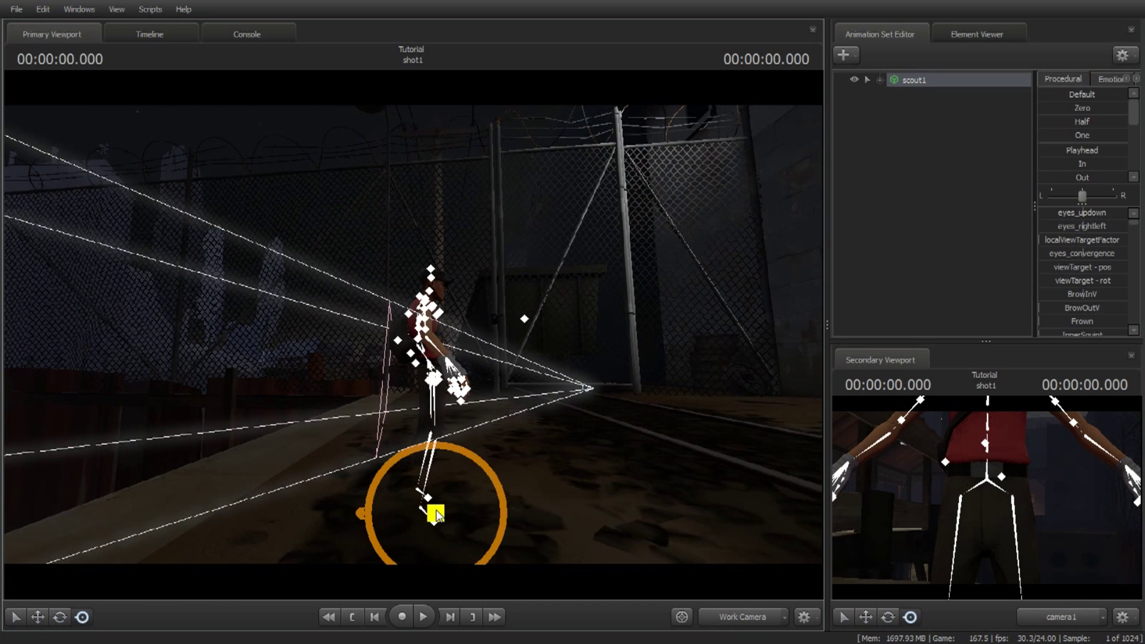
drag(436, 514, 278, 440)
- Return the primary viewport to camera1, reframe the shot with the scout beside the lit window, and deselect the model
click(738, 616)
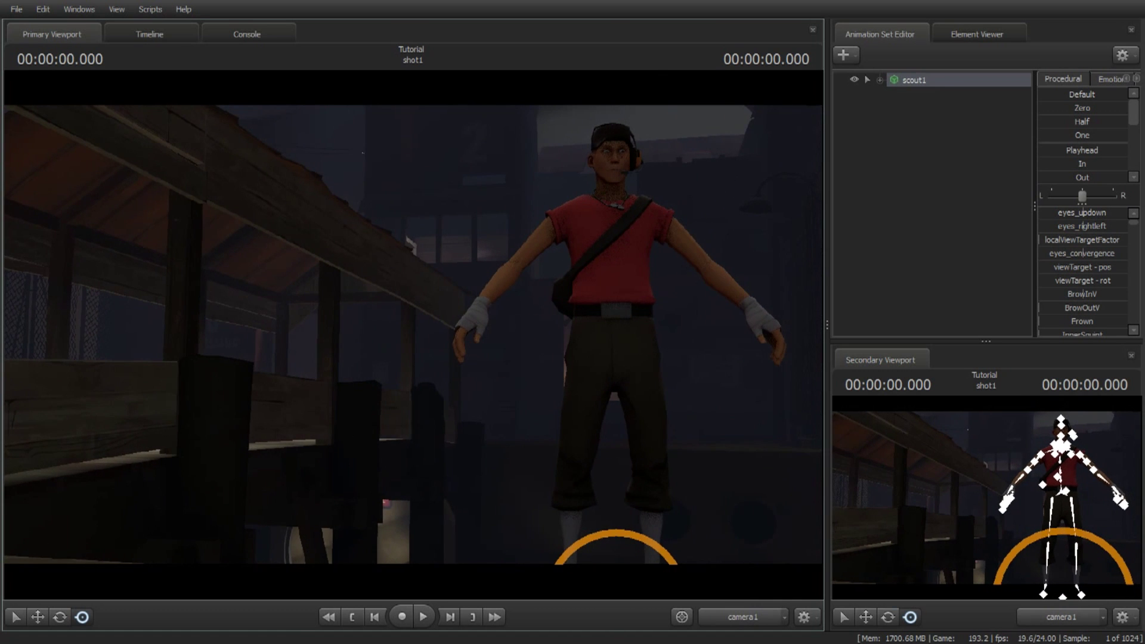
key(a)
drag(414, 335, 462, 343)
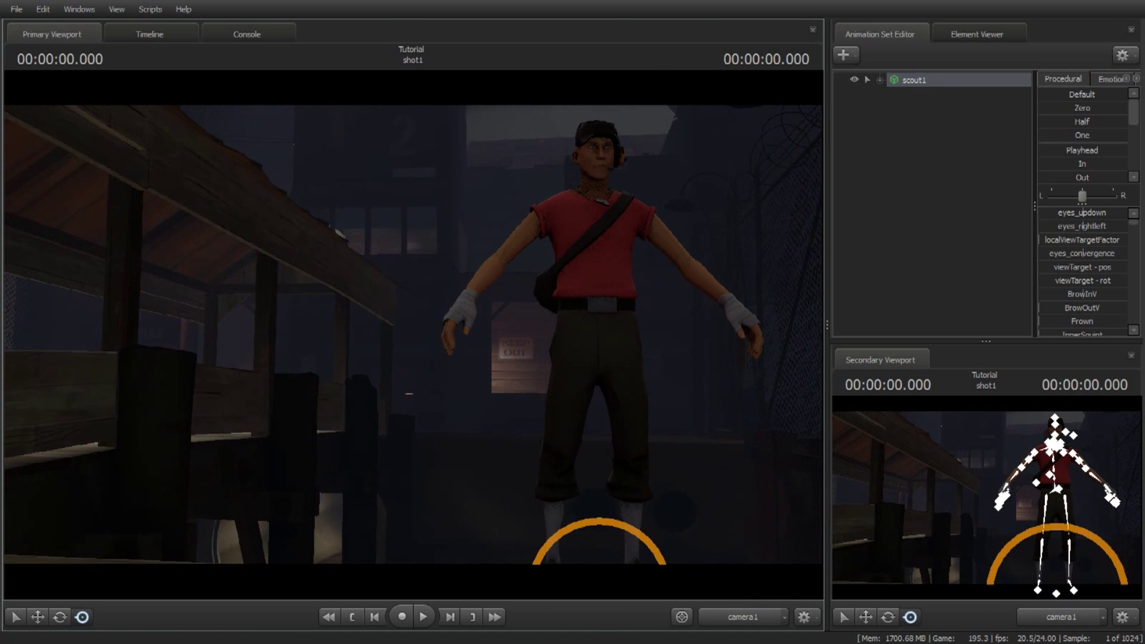
click(874, 140)
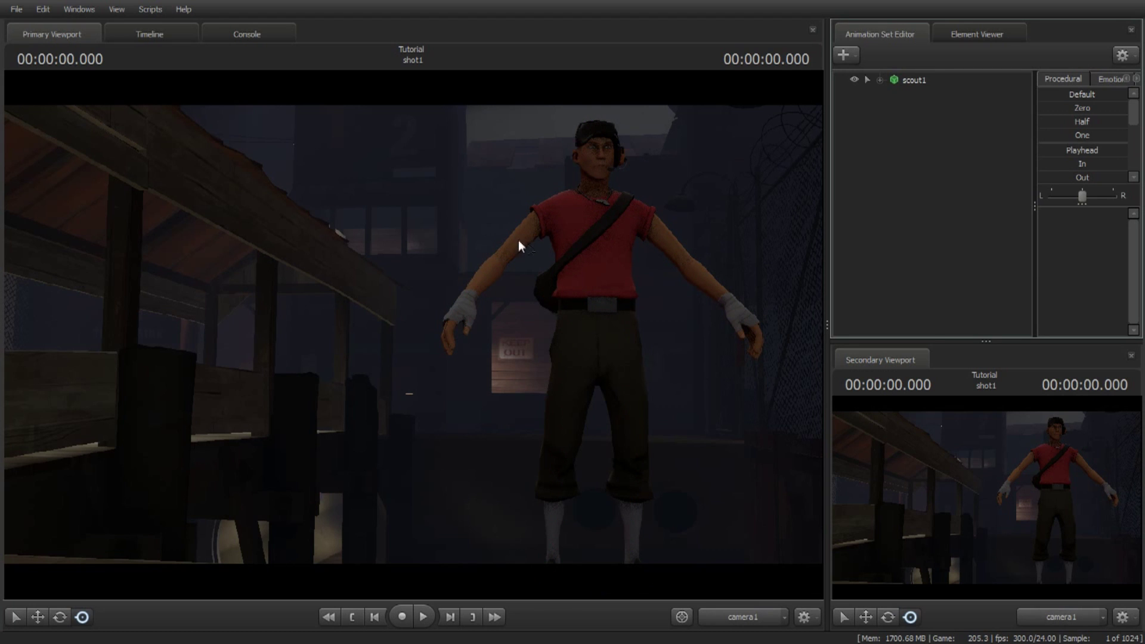
- Select the scout's bip_lowerArm_R bone and rotate the right forearm slightly inward
mouse_move(517, 228)
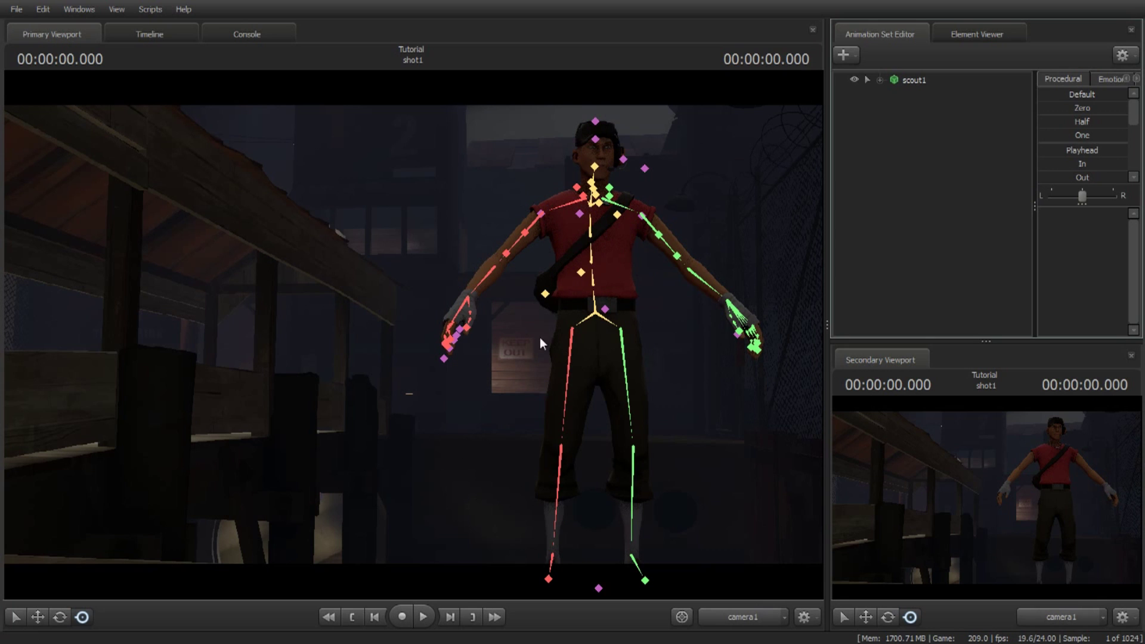
click(490, 285)
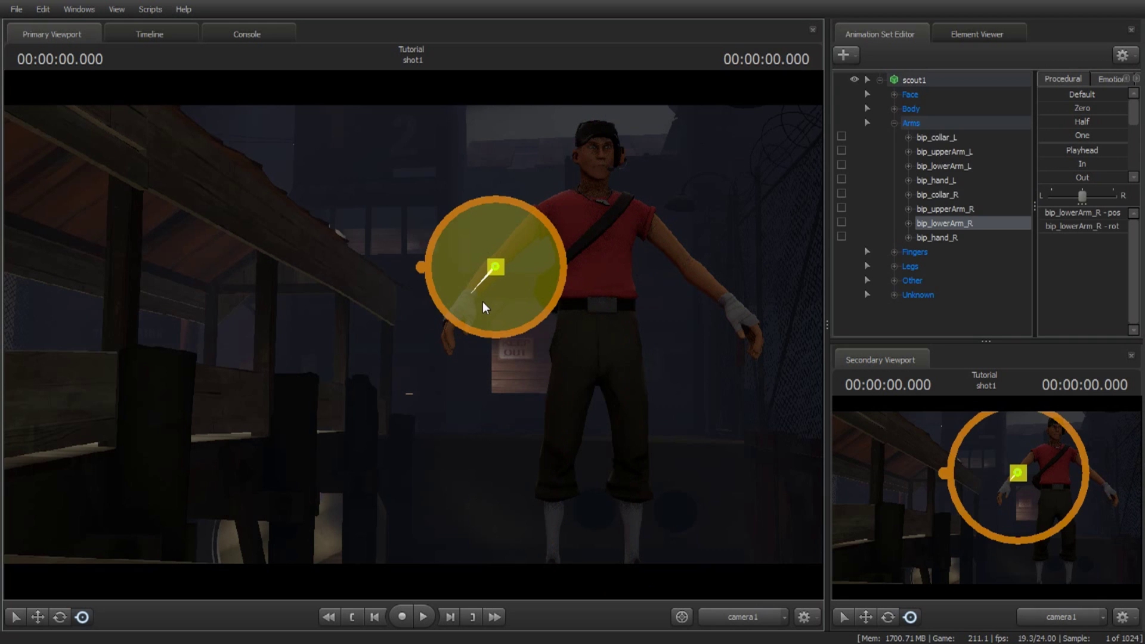
mouse_move(482, 304)
mouse_down()
mouse_move(537, 246)
mouse_move(481, 305)
mouse_up()
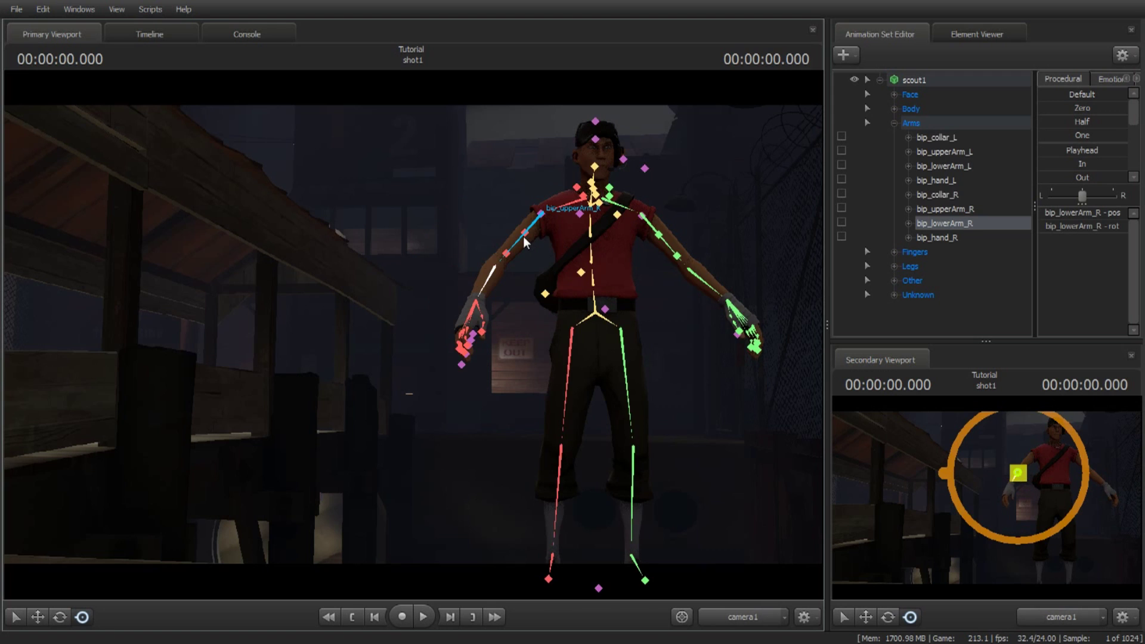
- Try a new pose for the scout's bip_upperArm_R bone and undo the change
ctrl+click(535, 231)
drag(543, 233, 606, 229)
key(ctrl+z)
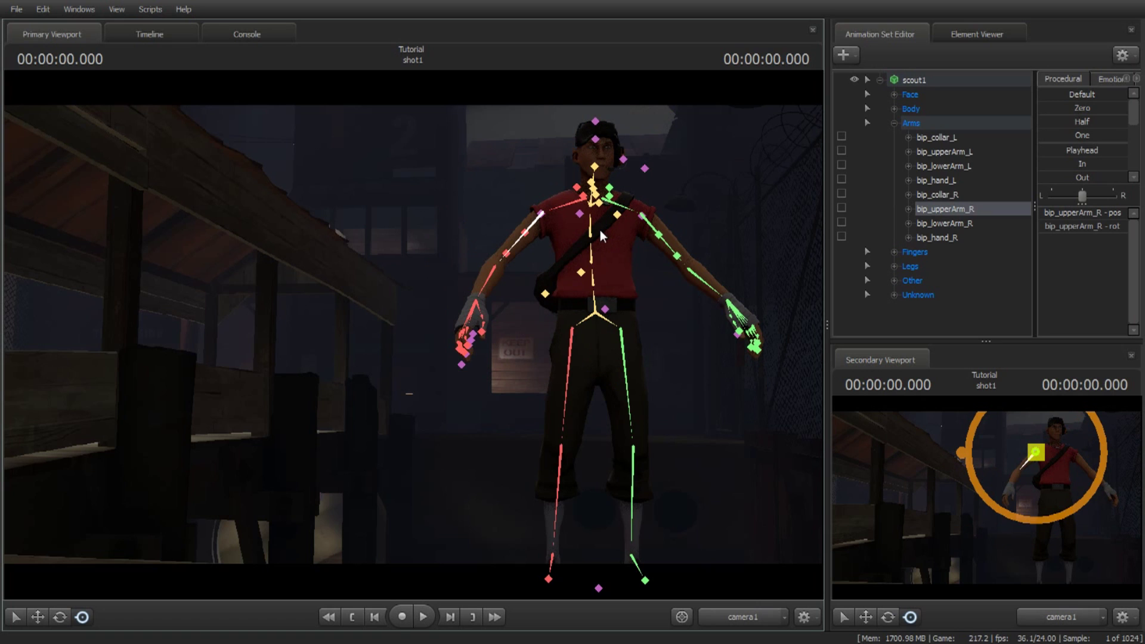
- Undo the last rotation of the scout's right forearm and open the sequence import for scout1
key(ctrl+z)
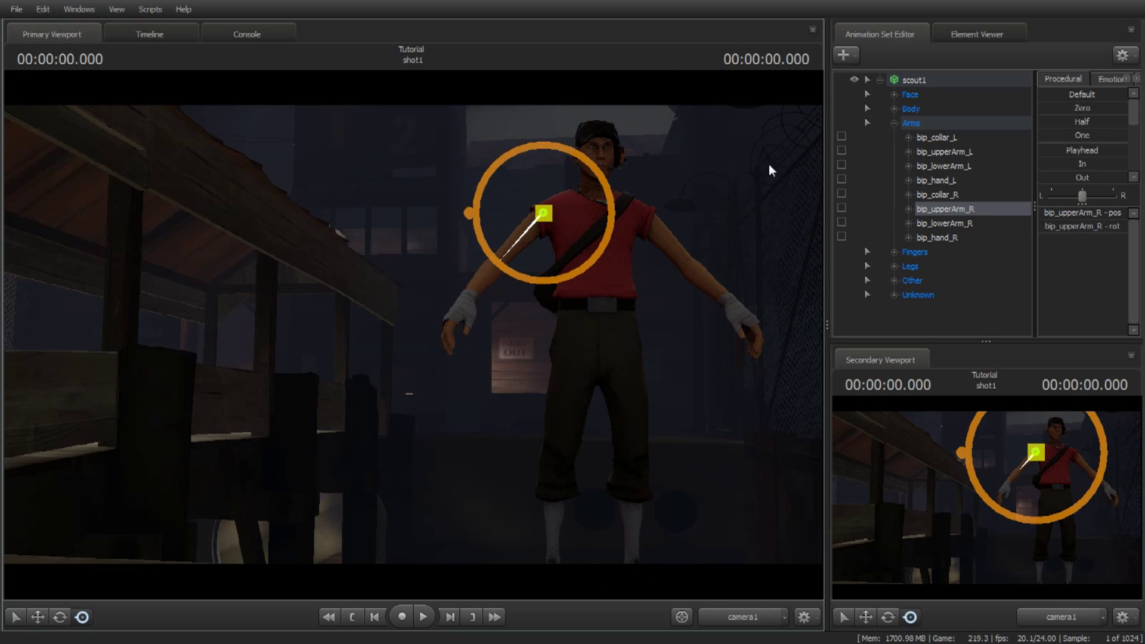
click(880, 80)
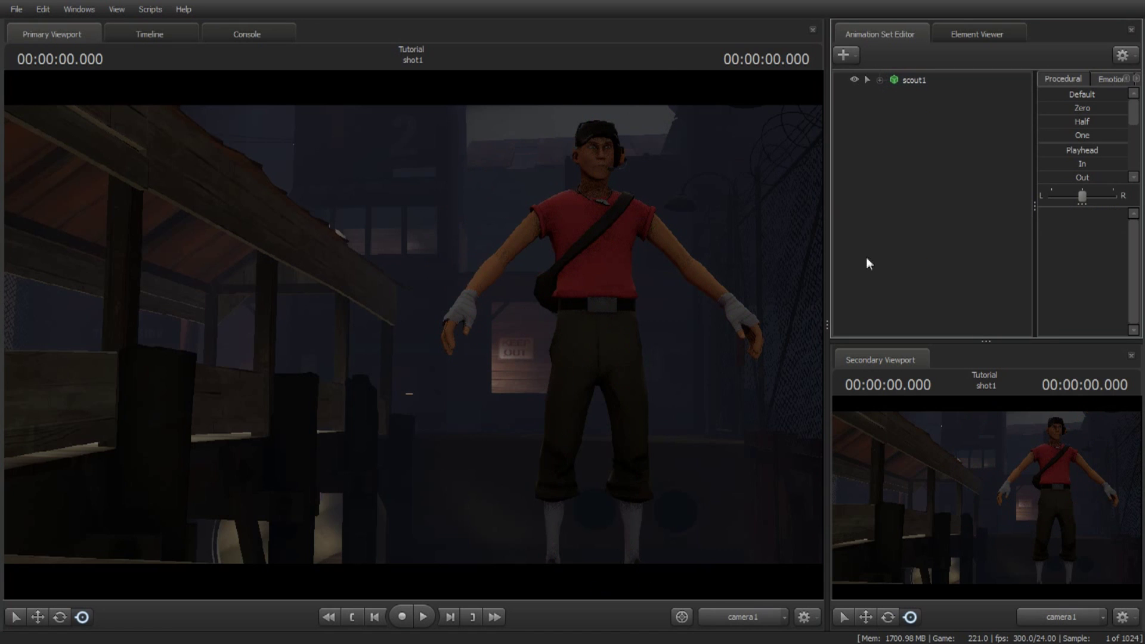
right_click(915, 83)
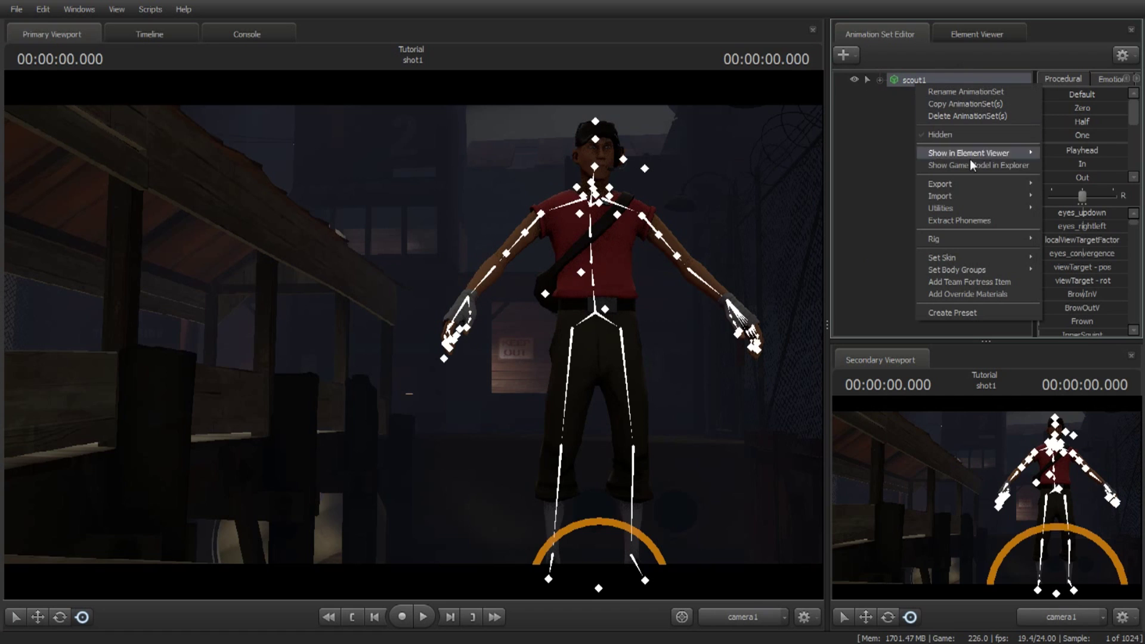
mouse_move(979, 192)
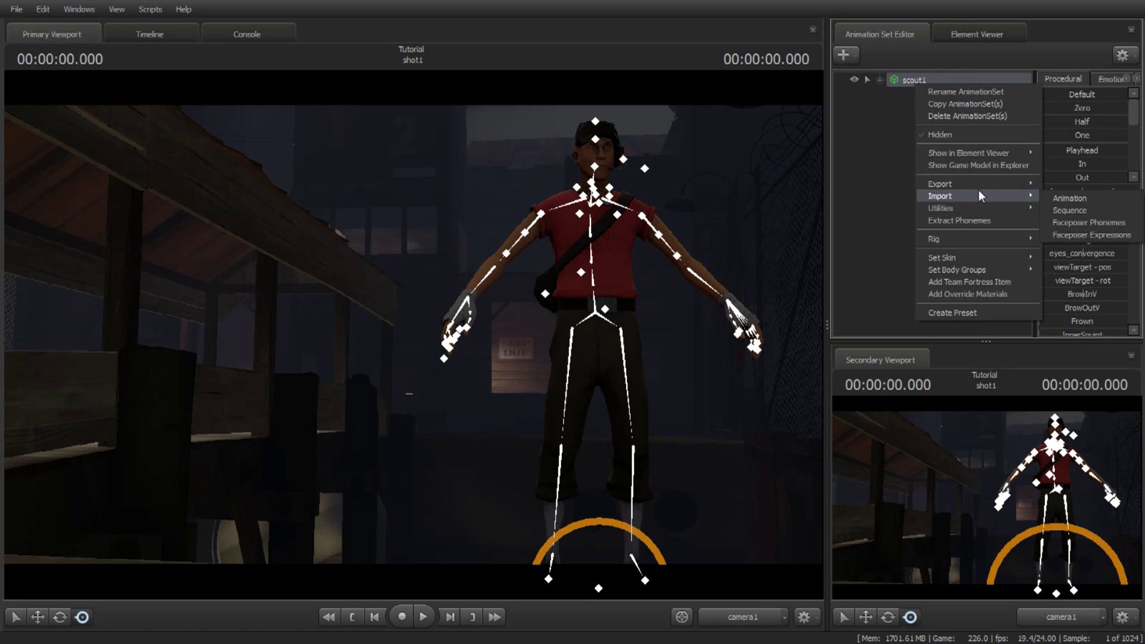
click(1072, 212)
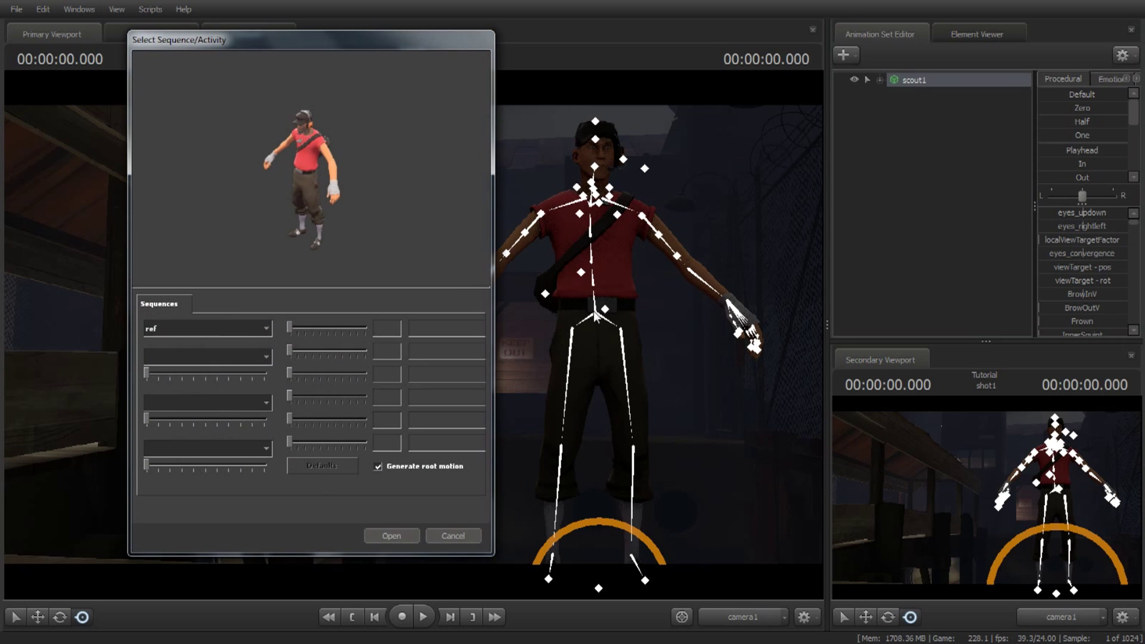
- Preview the scout's available sequences, from the reload and swim animations to the selection menu poses
click(244, 331)
click(231, 354)
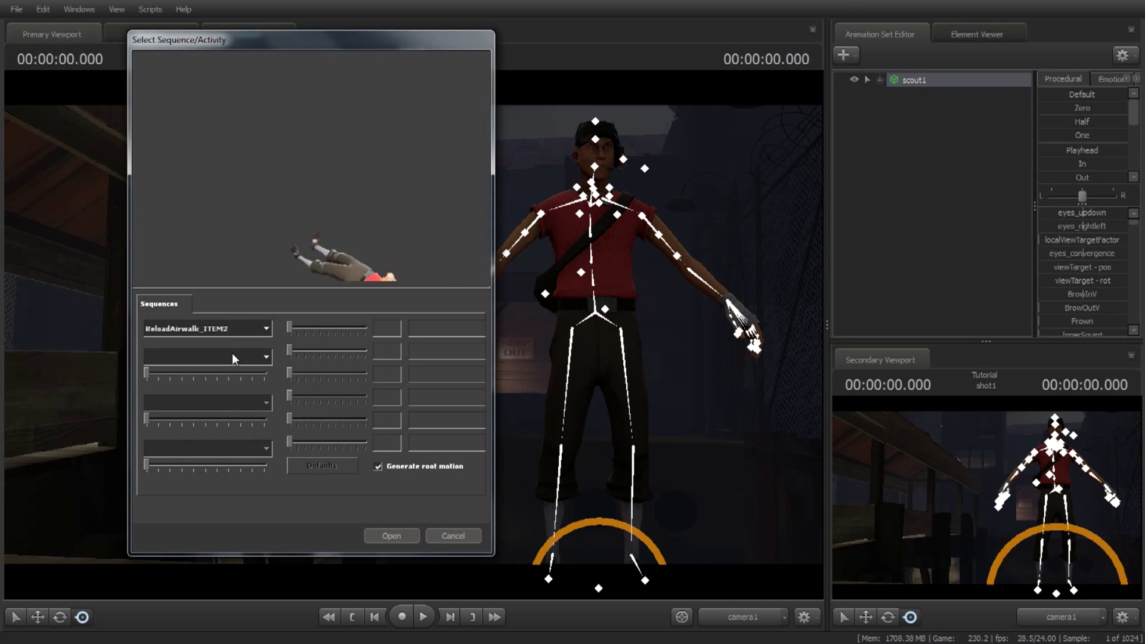
key(Down)
key(Down)
key(Down)
key(Down)
key(Down)
key(Down)
key(Down)
key(Down)
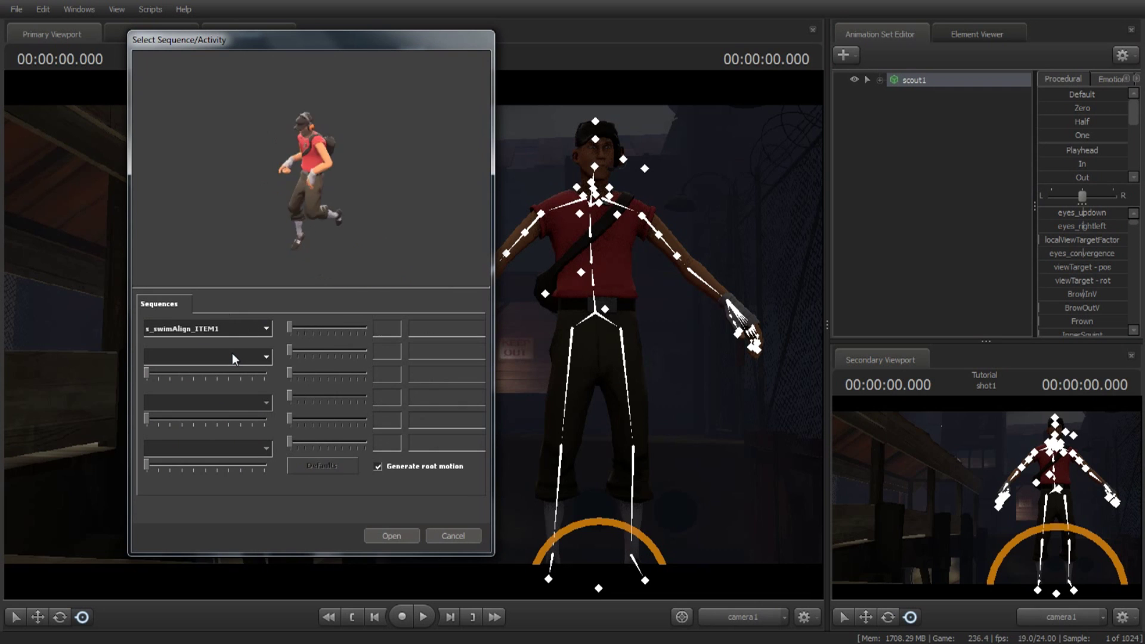
key(Down)
key(Down)
key(Down)
key(Down)
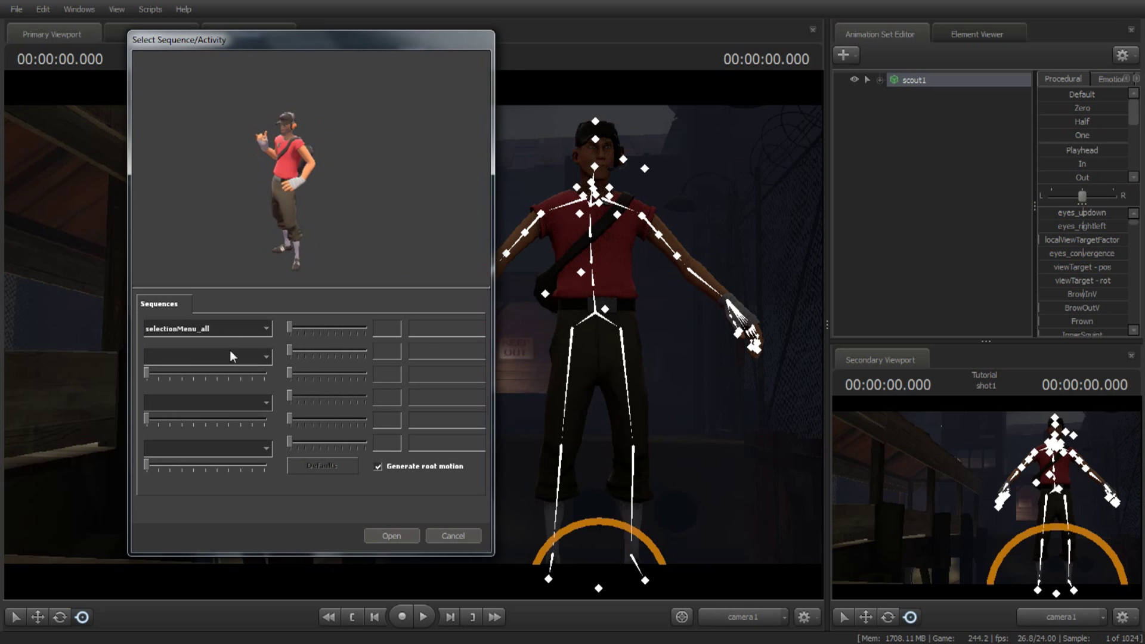
- Compare the selectionMenu sequences in the preview and import selectionMenu_Idle onto scout1
click(225, 330)
click(185, 421)
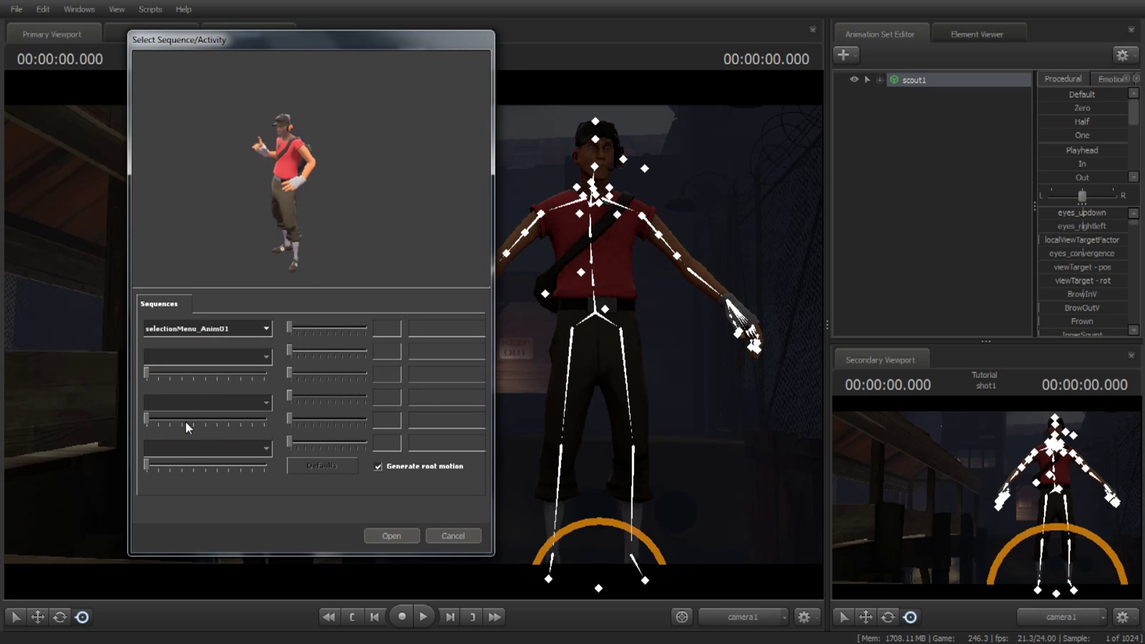
key(Up)
key(Up)
key(Down)
key(Down)
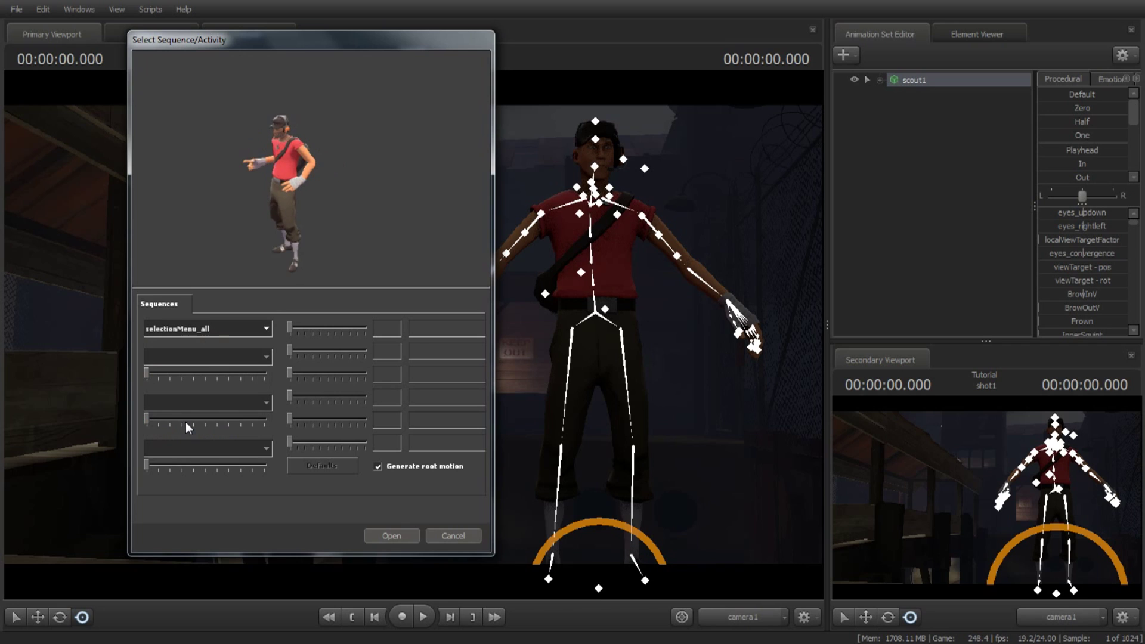
key(Down)
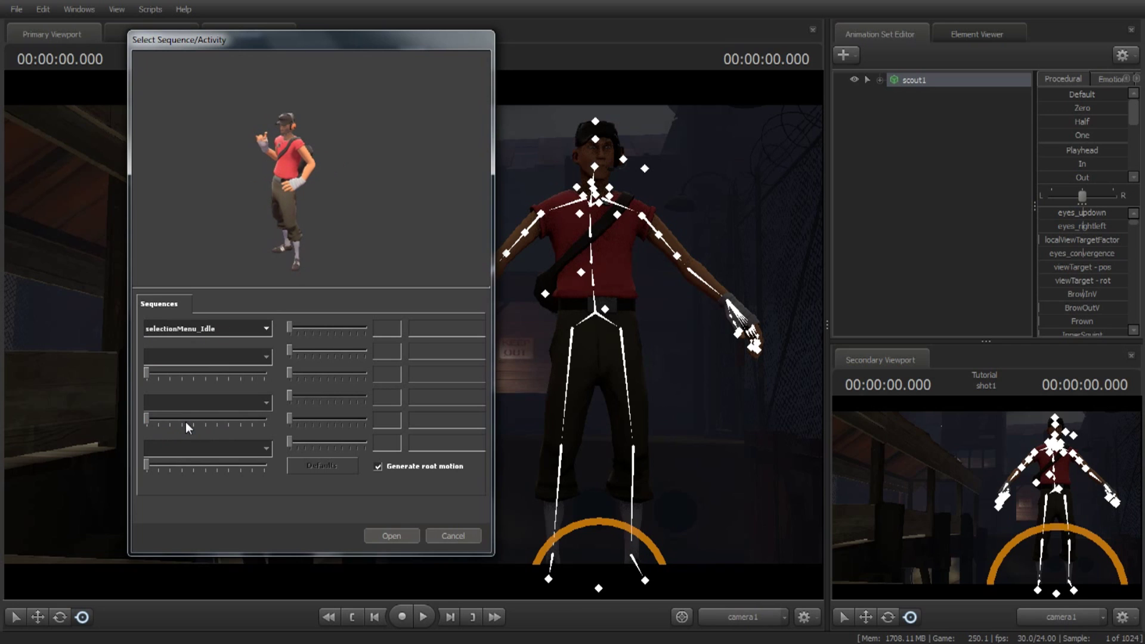
key(Down)
key(Up)
click(391, 535)
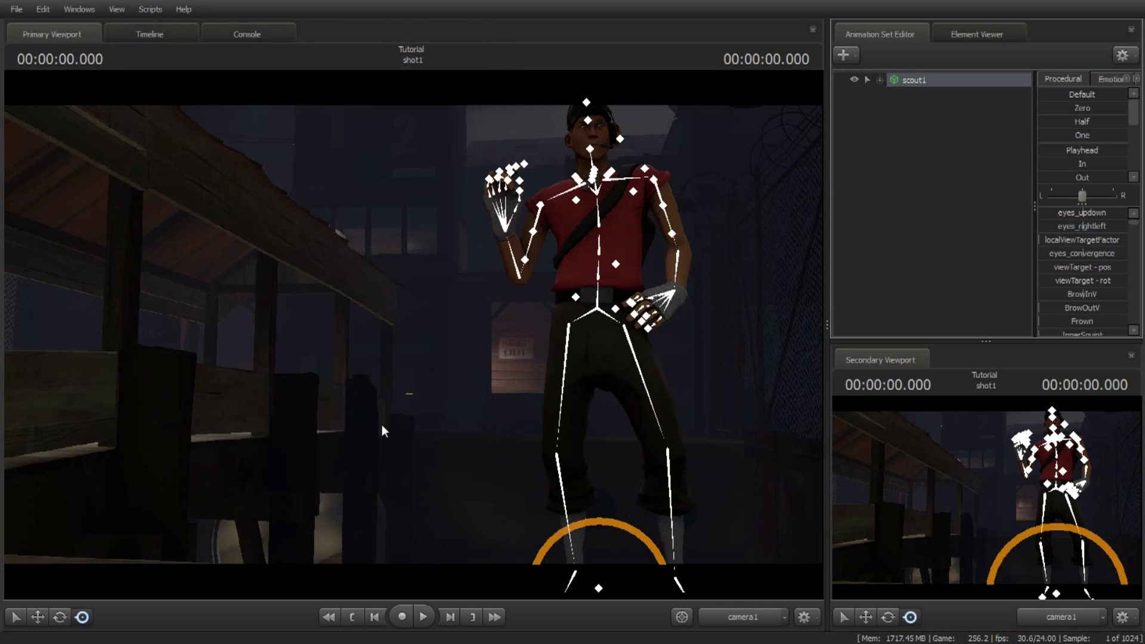
- Reframe the camera1 shot around the scout, rotate the model's pelvis to turn the body, and deselect the model
drag(545, 341, 479, 283)
drag(739, 246, 762, 242)
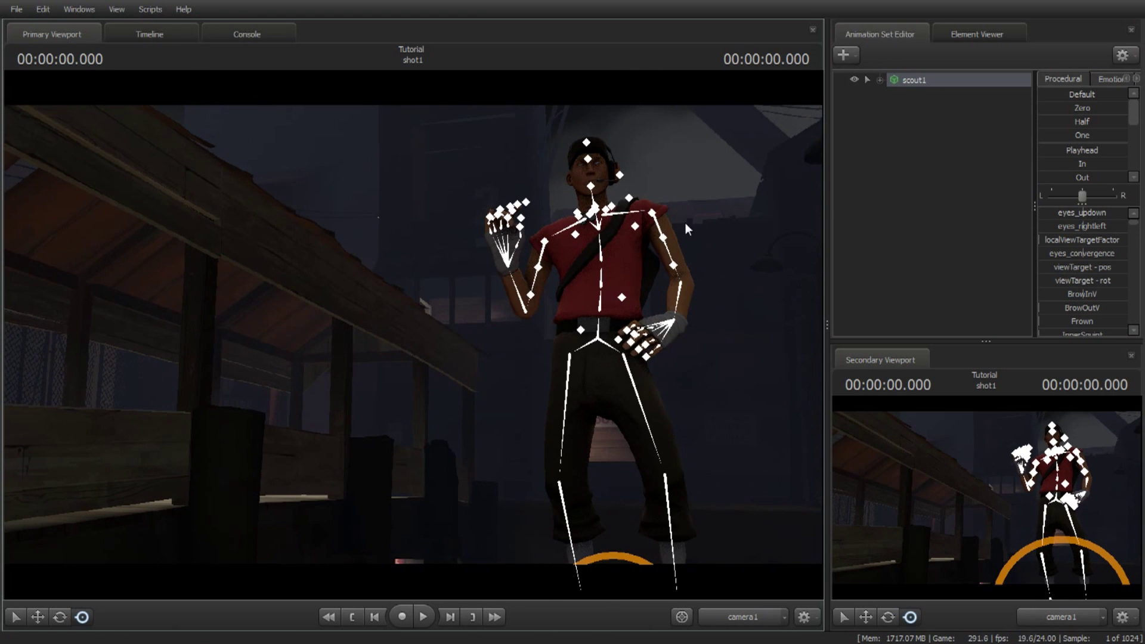
ctrl+click(594, 346)
drag(591, 373, 618, 350)
click(880, 80)
click(908, 215)
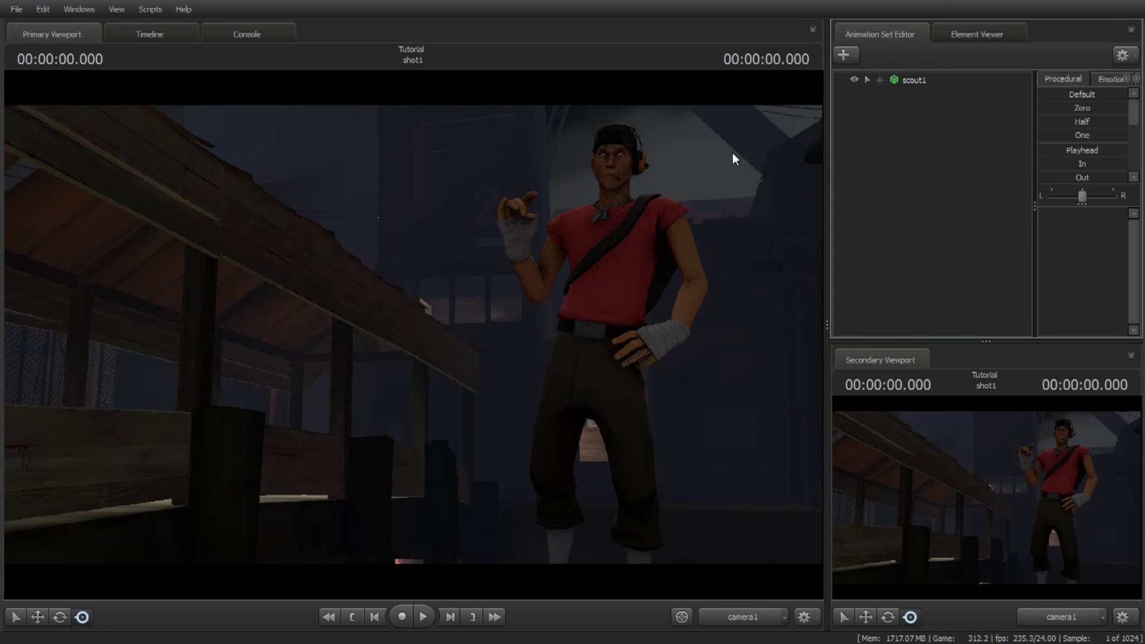
- Search the Team Fortress items for "scatter" and add the Scattergun to scout1
right_click(912, 81)
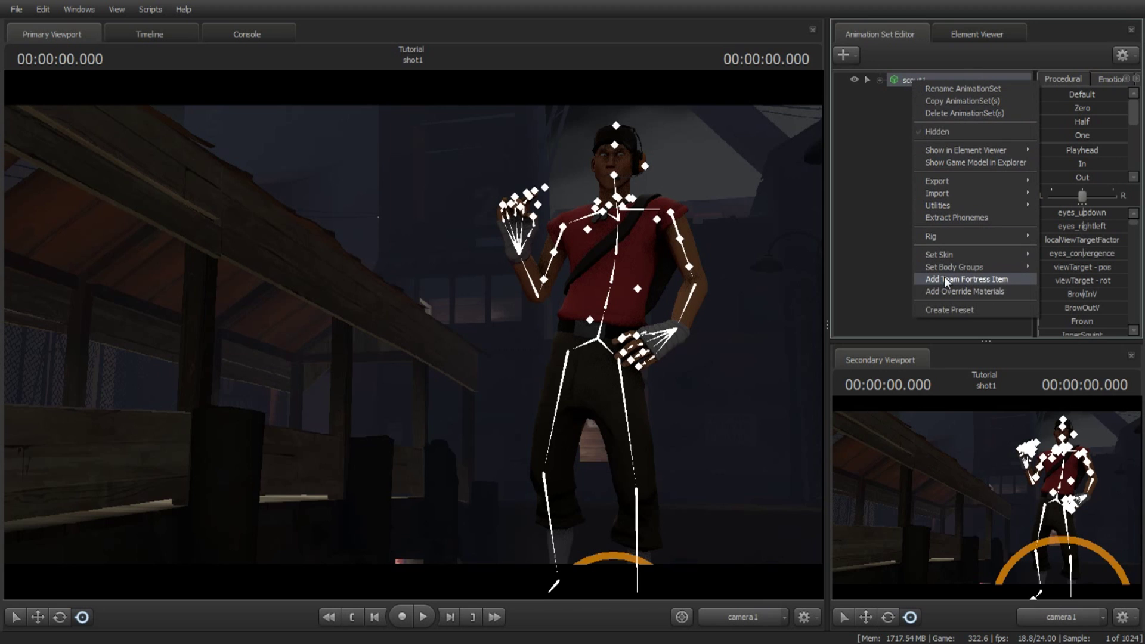
click(1004, 280)
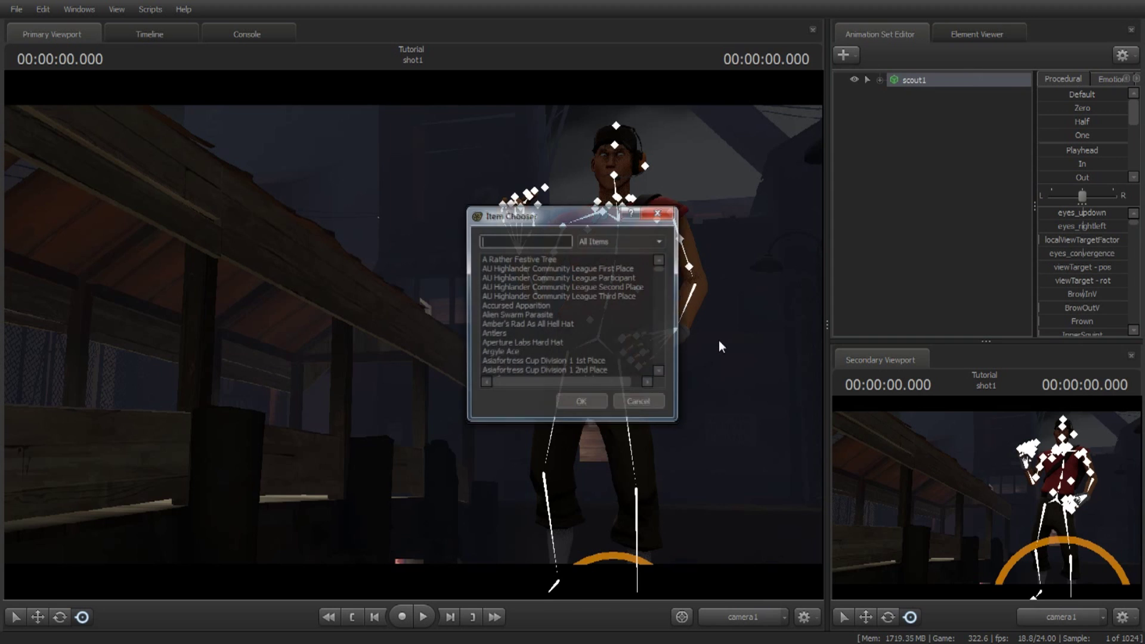
text(scatter)
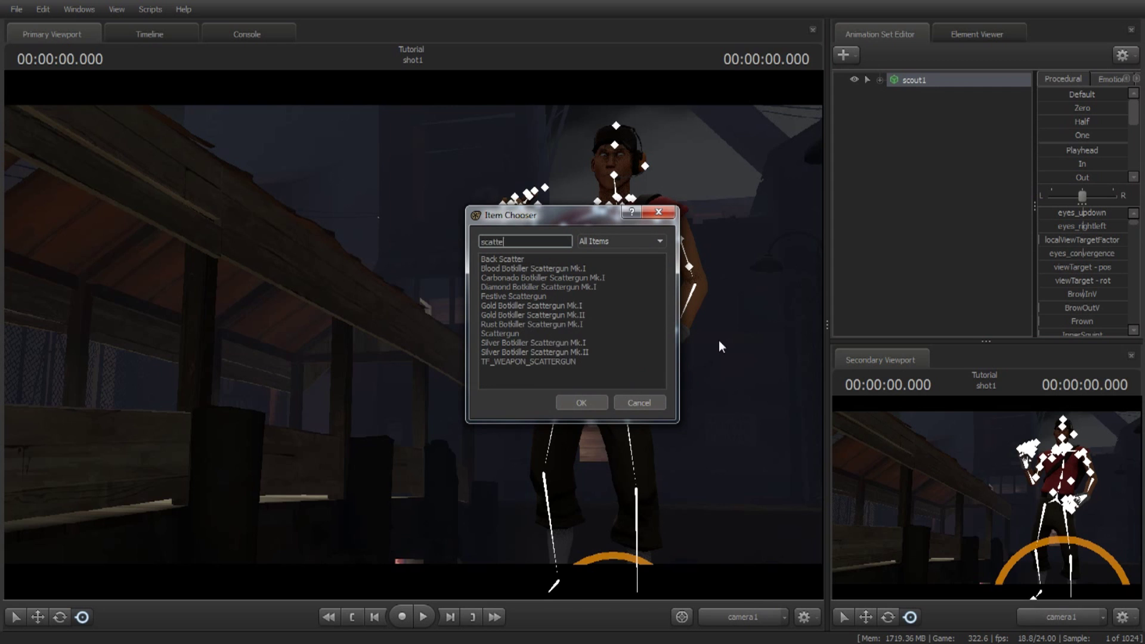
click(495, 334)
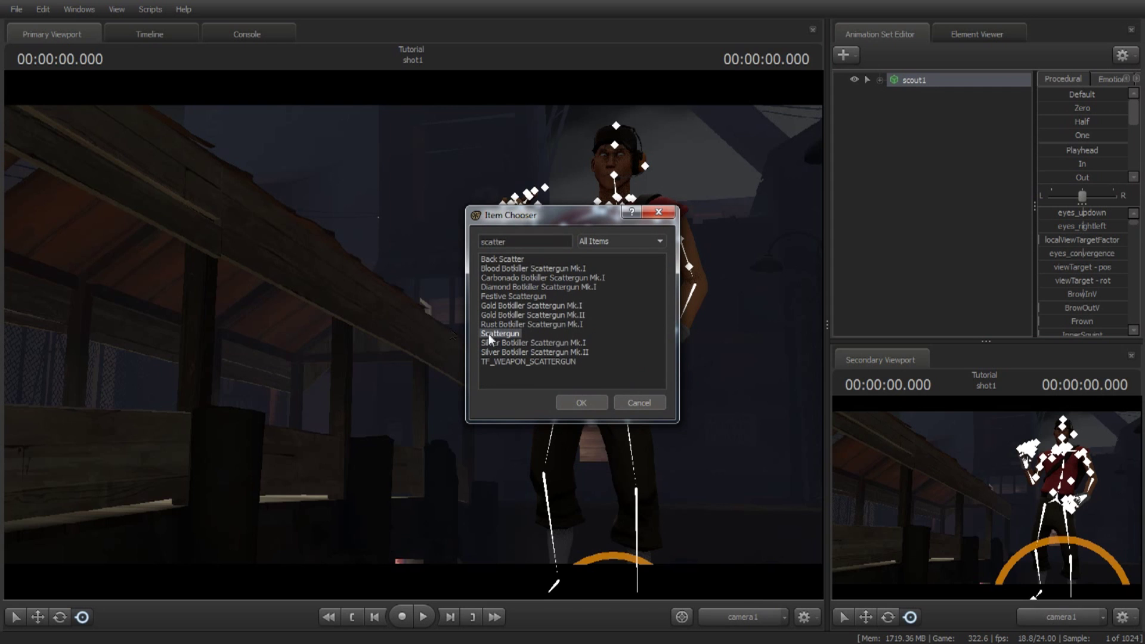
click(581, 403)
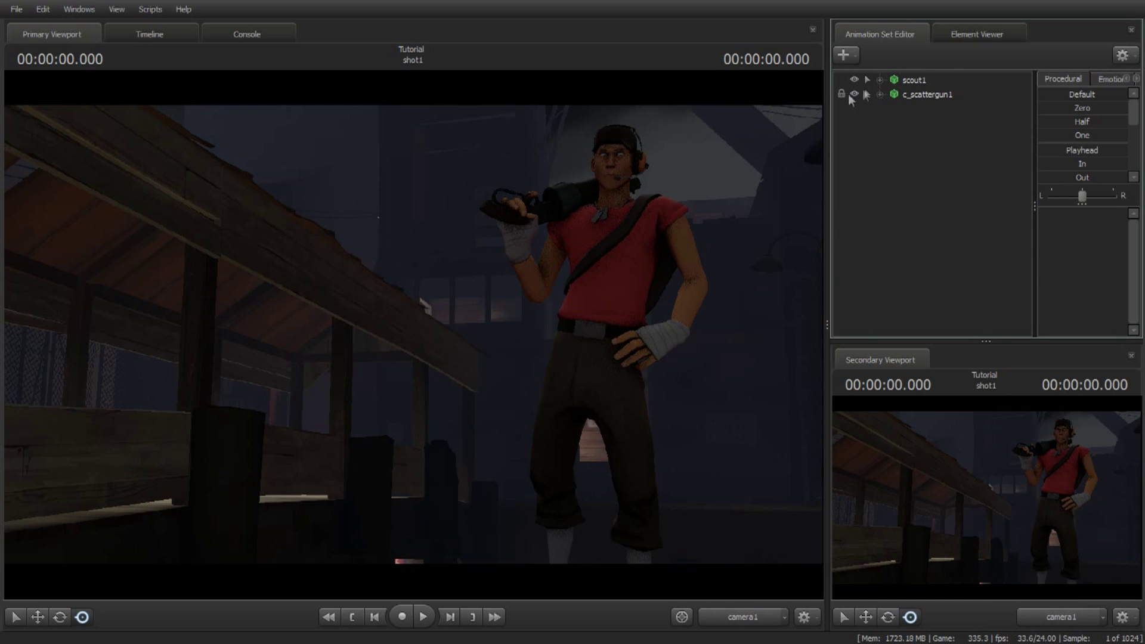
- Change scout1's body groups to remove the hat and the headset from the model's head
click(908, 82)
click(861, 178)
right_click(914, 82)
mouse_move(981, 268)
mouse_move(1066, 283)
click(992, 294)
right_click(907, 80)
mouse_move(983, 266)
mouse_move(1061, 293)
click(977, 307)
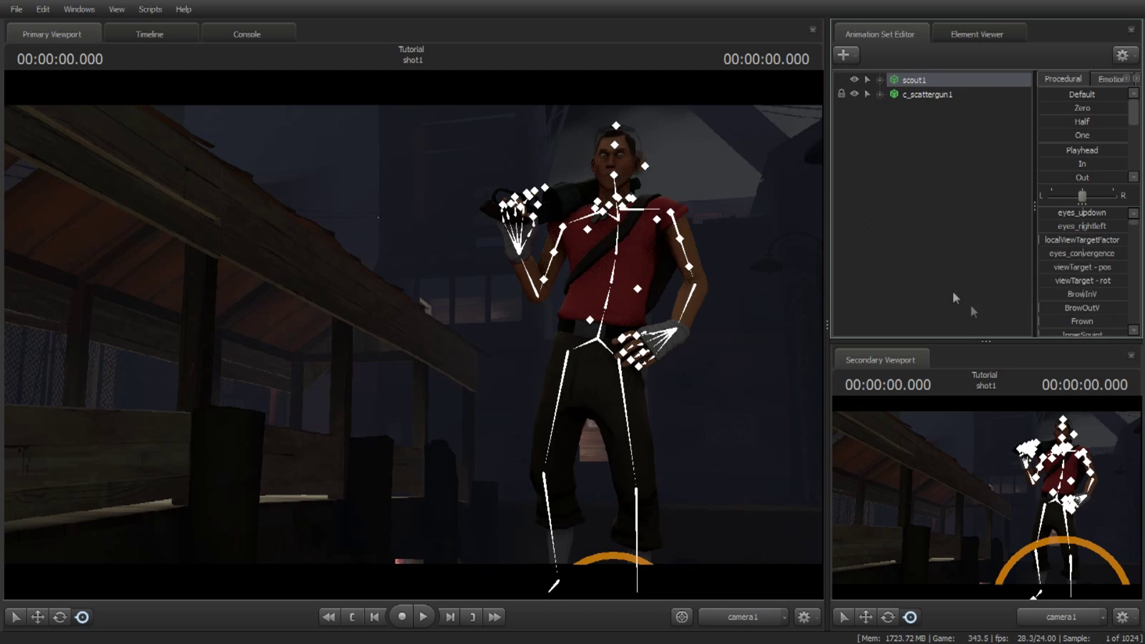
- Add the Brotherhood of Arms Team Fortress item to scout1
right_click(925, 77)
click(1025, 270)
text(brotherhood of arms)
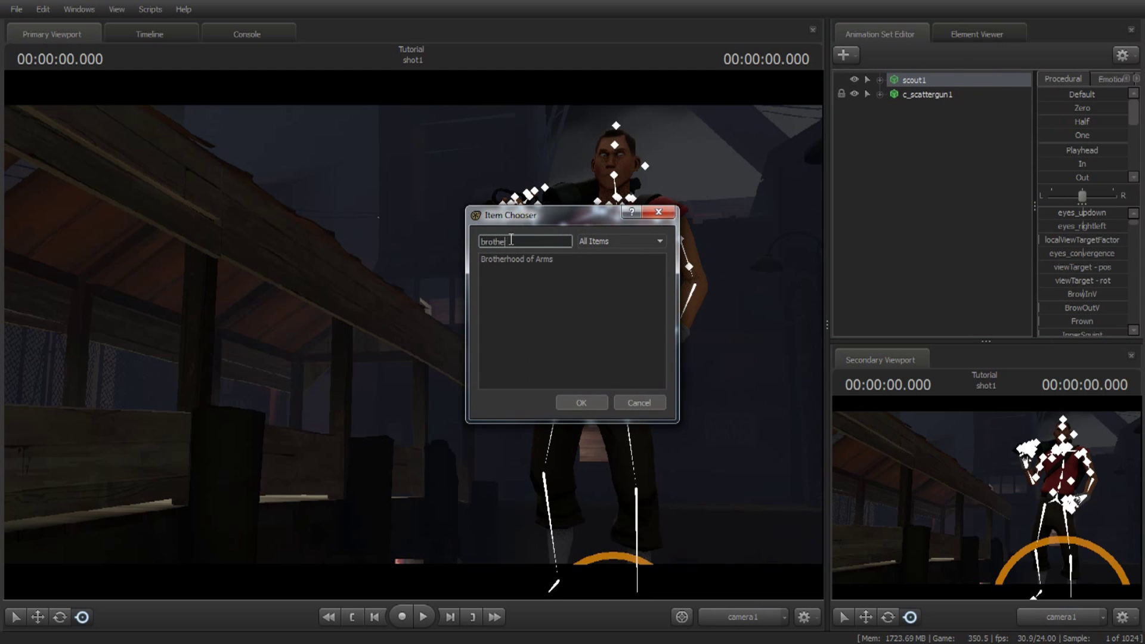
click(513, 259)
click(582, 403)
- Search the Team Fortress items for "fast" and add the scout's prep shirt to scout1
right_click(918, 82)
click(983, 276)
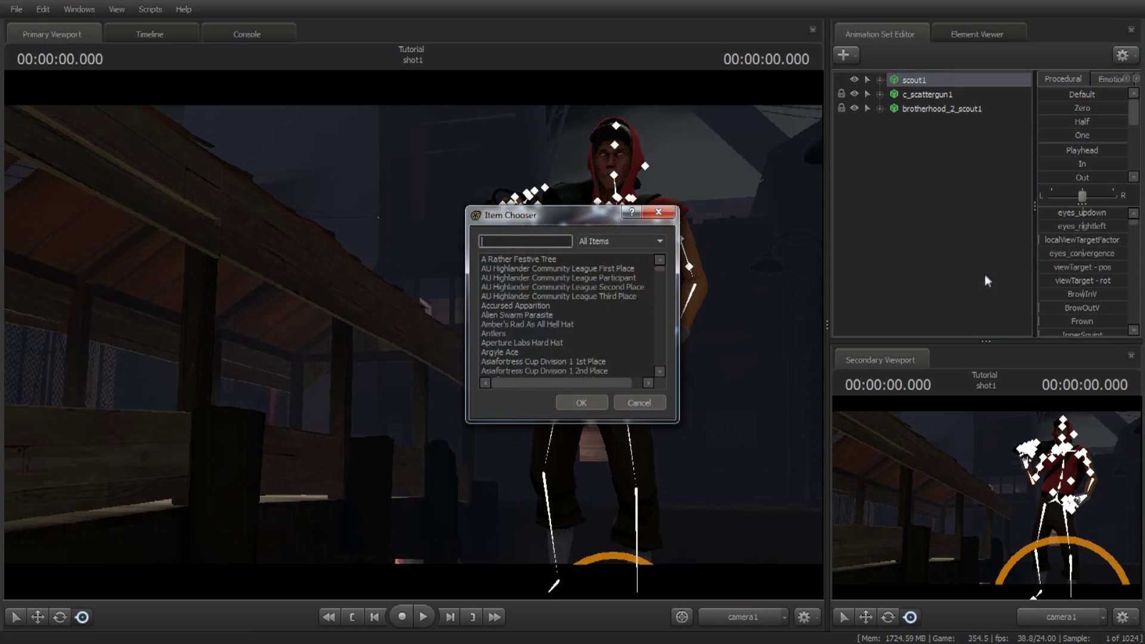
text(fast)
click(511, 260)
click(584, 402)
- Search the Team Fortress items for "bagg", add the matching baggy trousers to scout1, and deselect the model
right_click(925, 82)
click(984, 275)
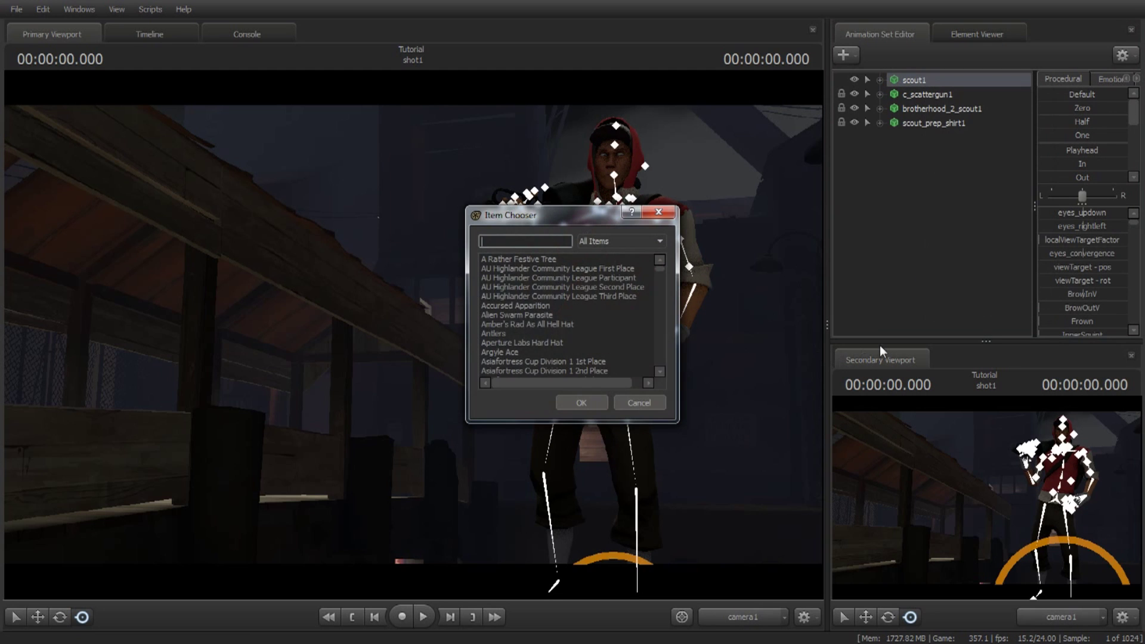
text(bagg)
click(513, 260)
click(583, 402)
click(953, 277)
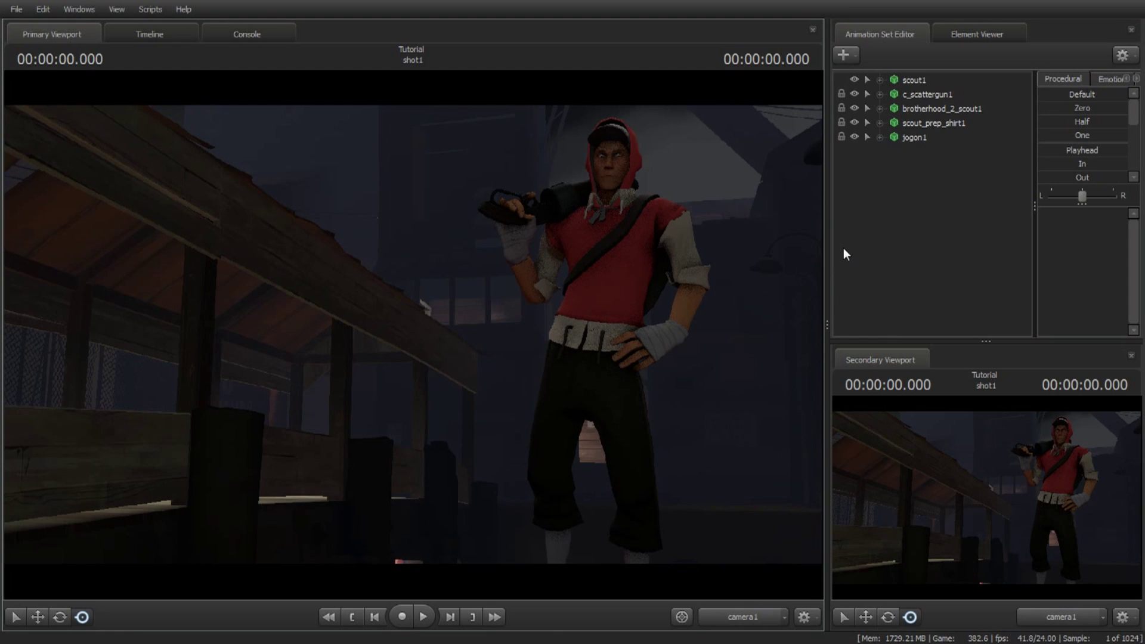
- Start an animation set for a new particle system and load Unusual_Effects.pcf as its definition file
right_click(918, 160)
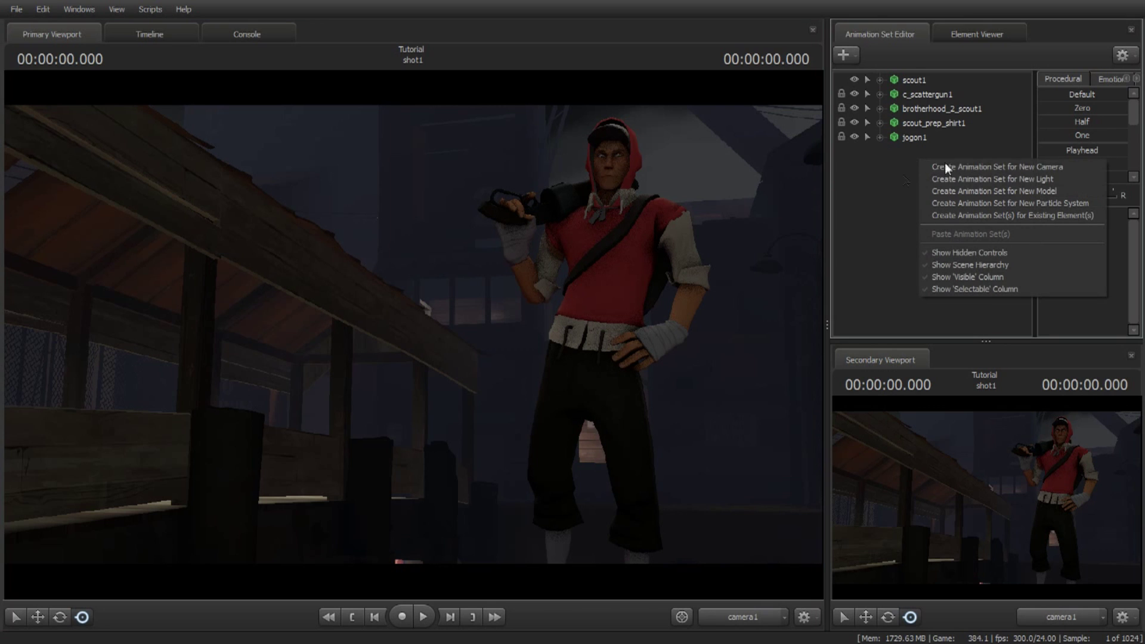
click(1064, 206)
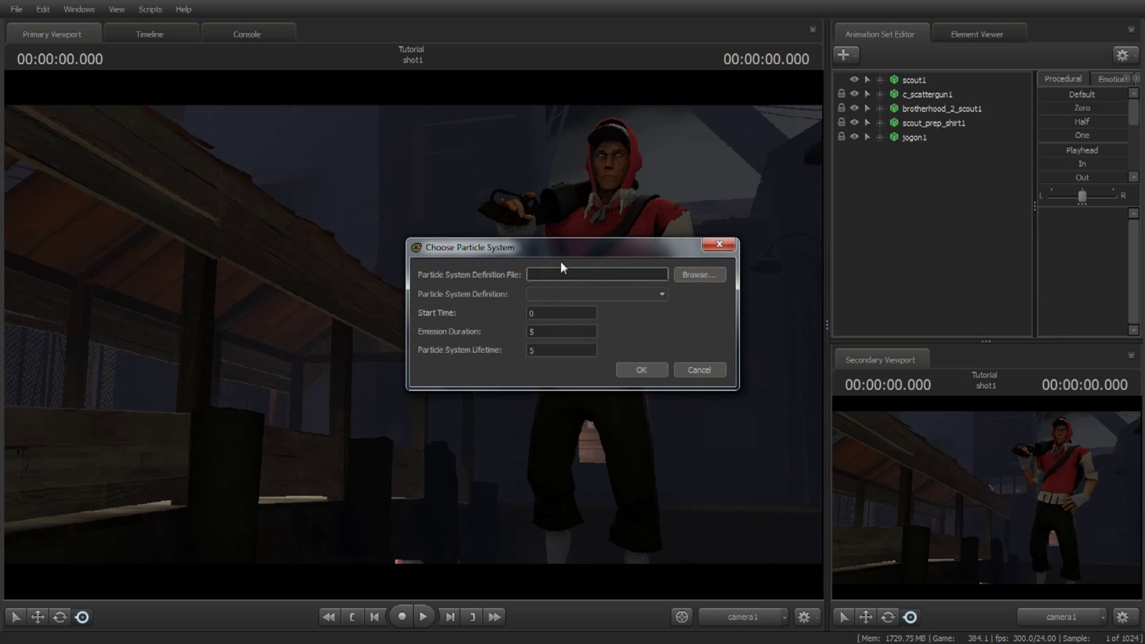
click(690, 275)
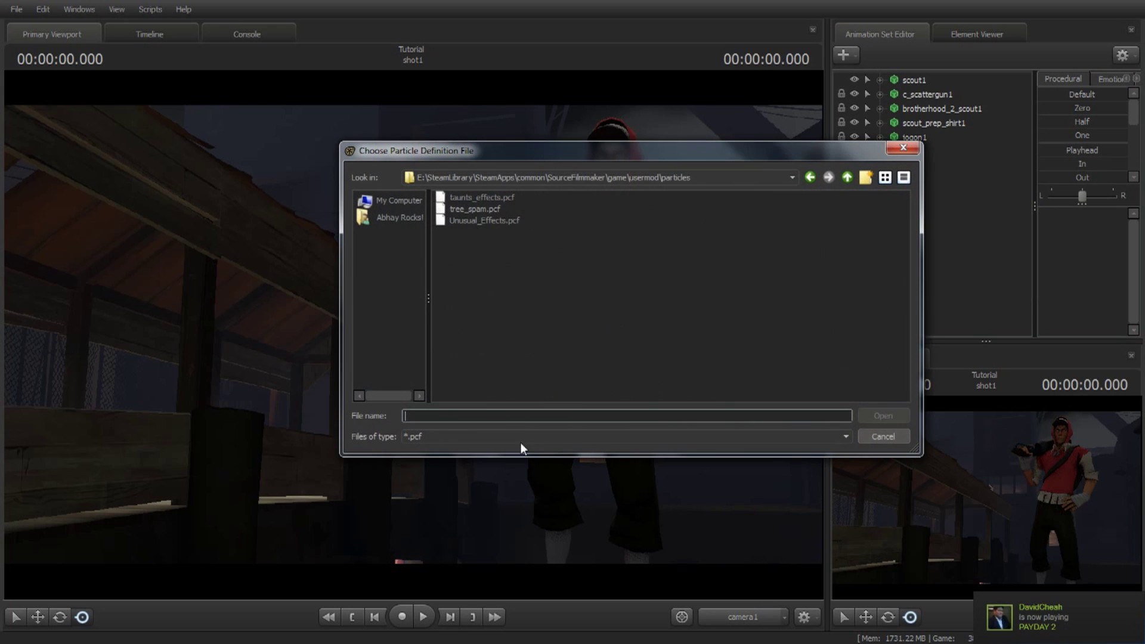
click(484, 220)
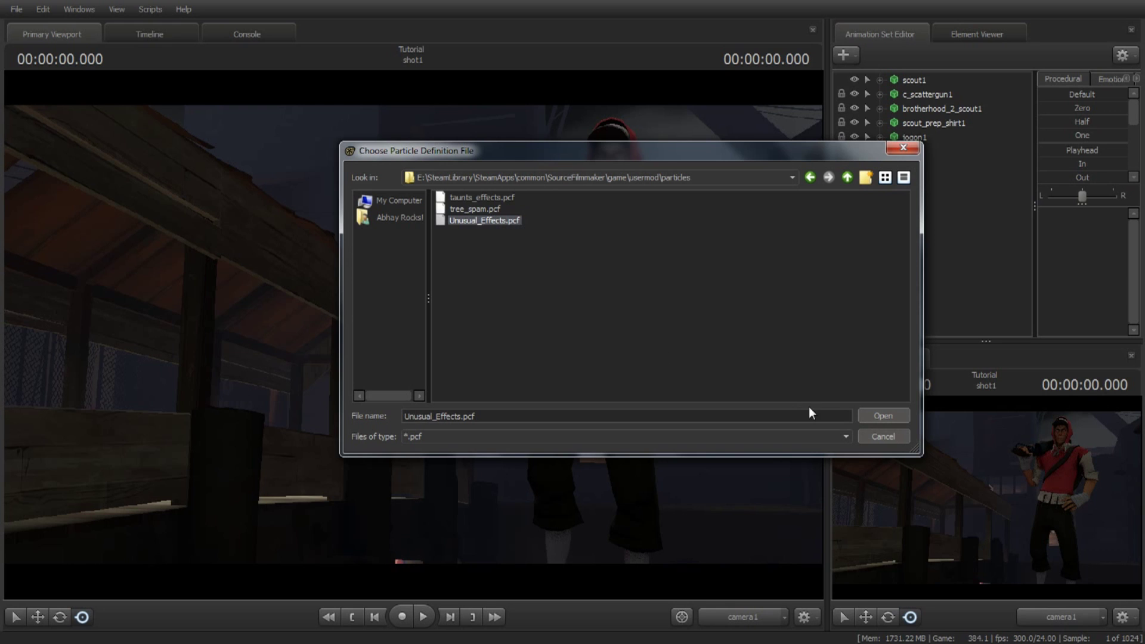
click(882, 416)
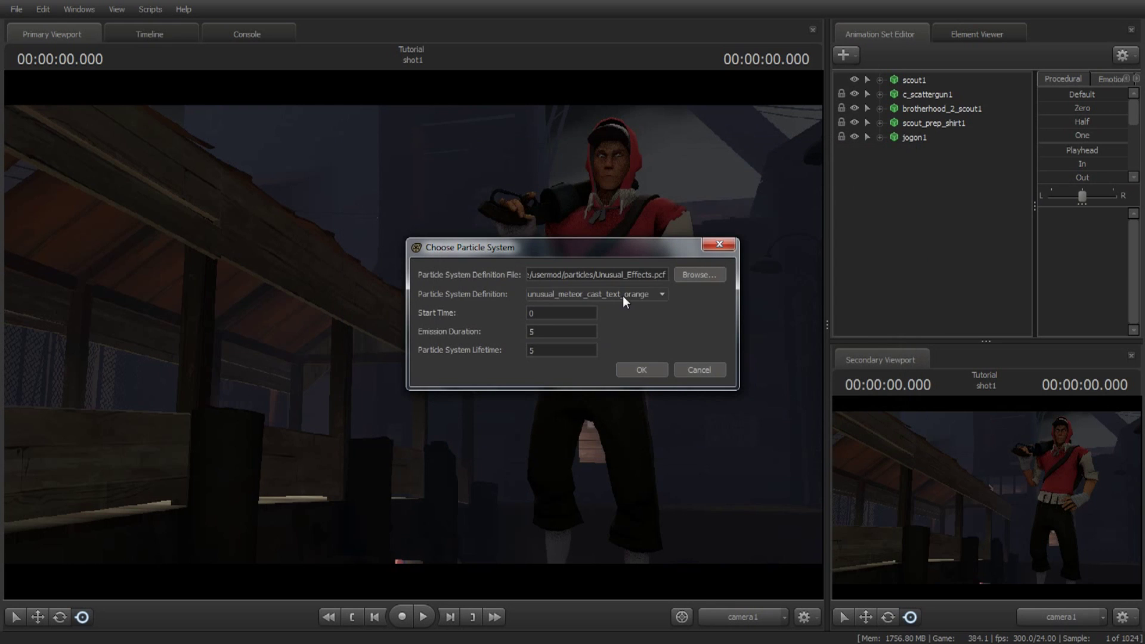
- Choose Scorching Flames as the particle system definition
click(647, 293)
scroll(605, 338, down, 3)
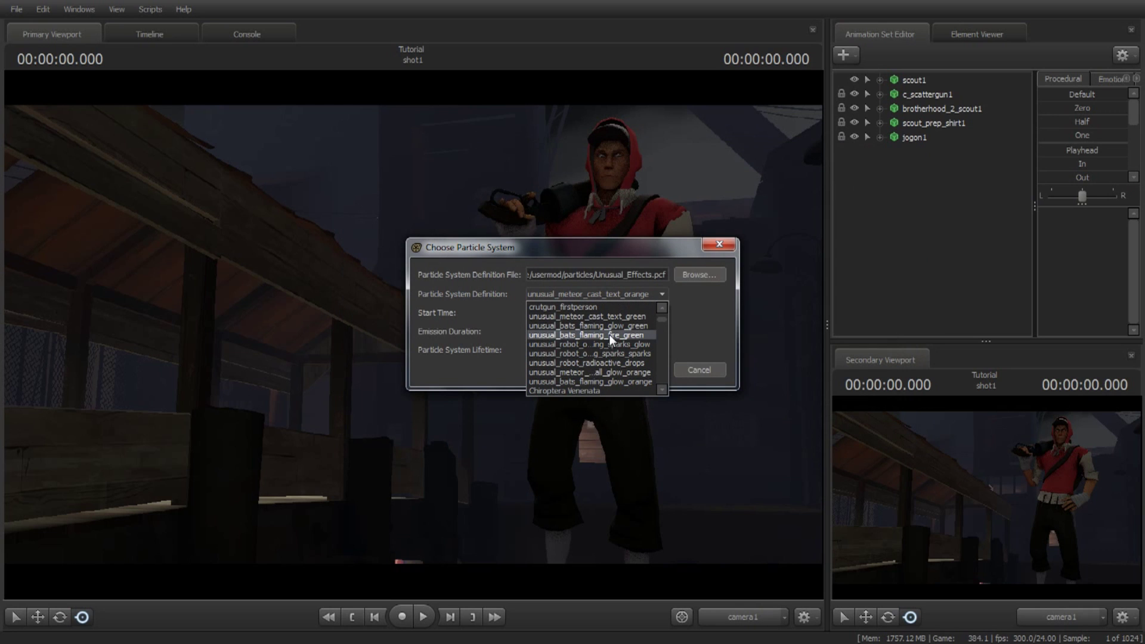
scroll(609, 352, down, 1)
scroll(603, 352, down, 5)
scroll(609, 346, down, 4)
scroll(620, 347, down, 5)
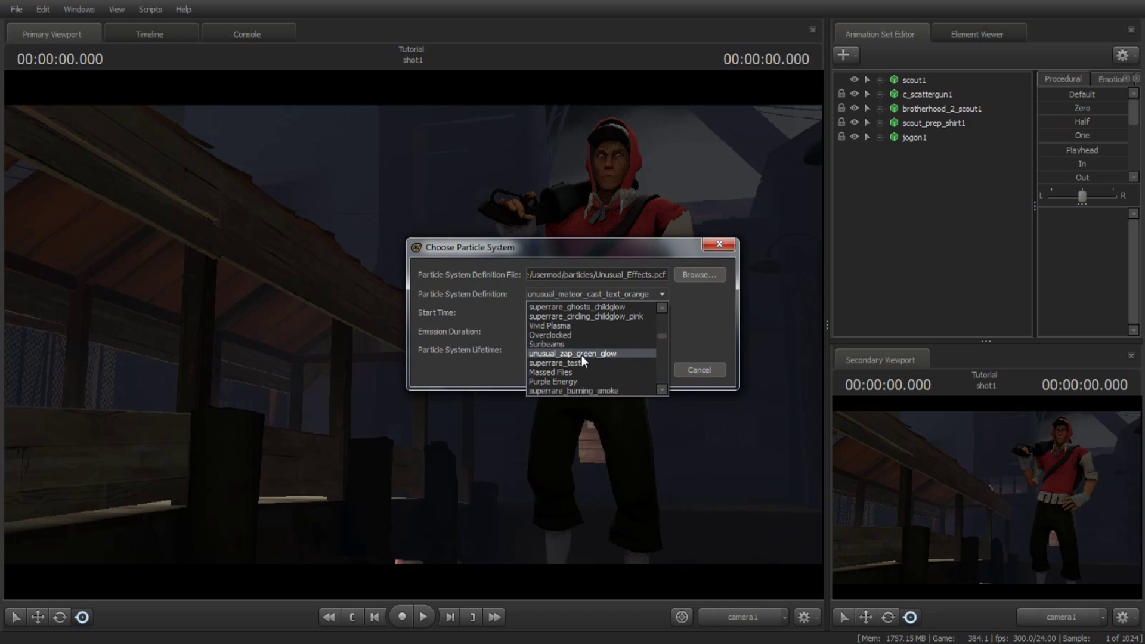
scroll(581, 355, down, 1)
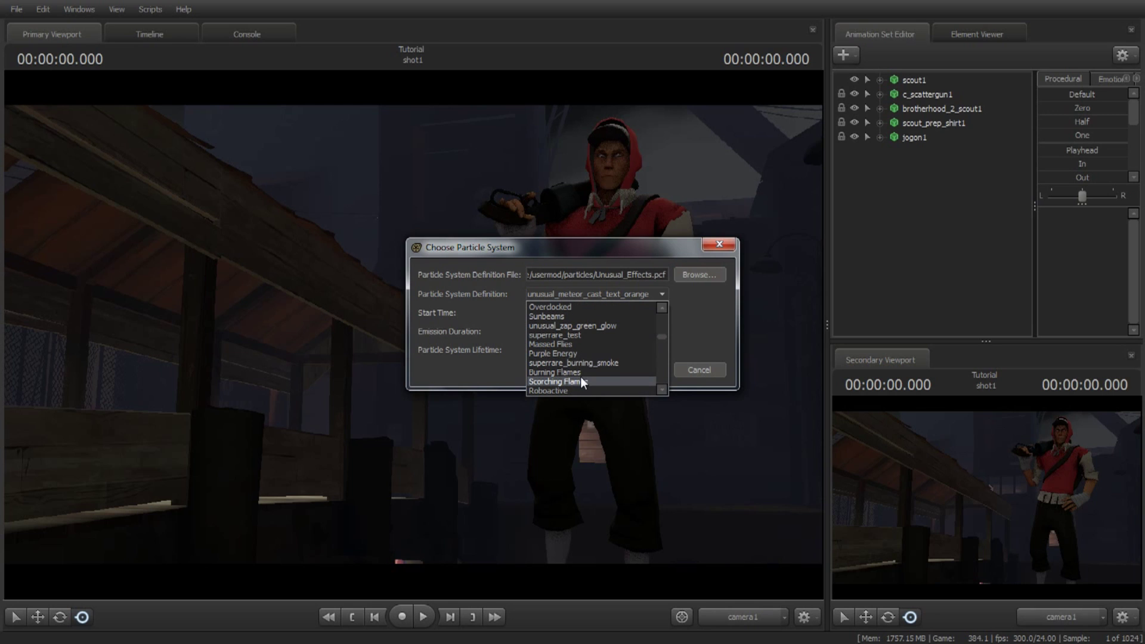
click(581, 382)
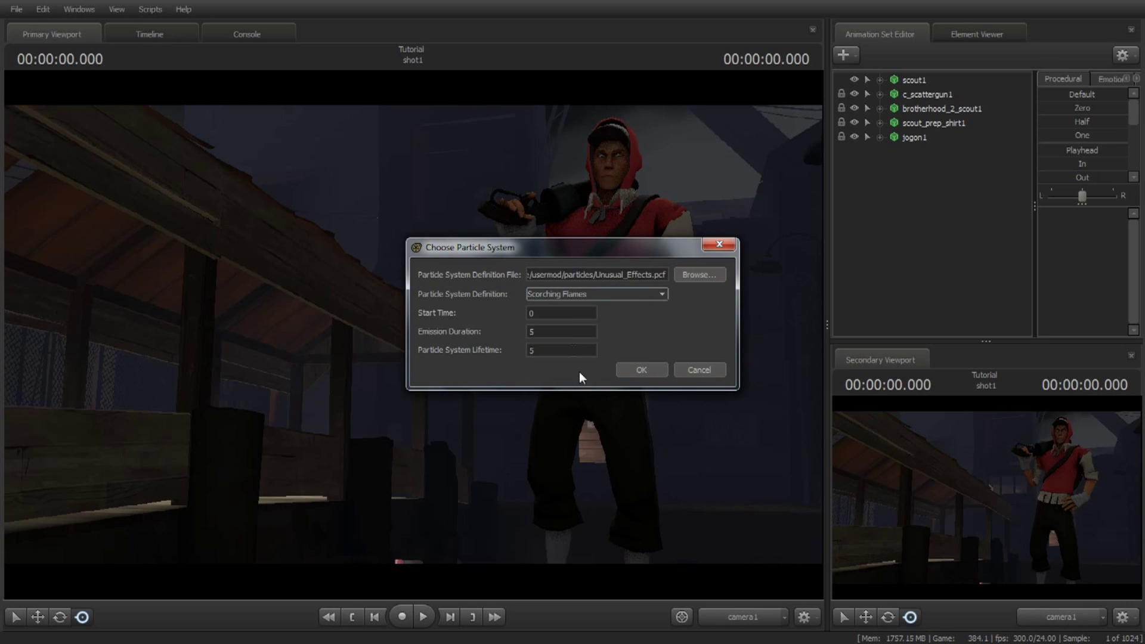
- Set the Scorching Flames emission duration and particle system lifetime to 99 and create the particle system
double_click(569, 333)
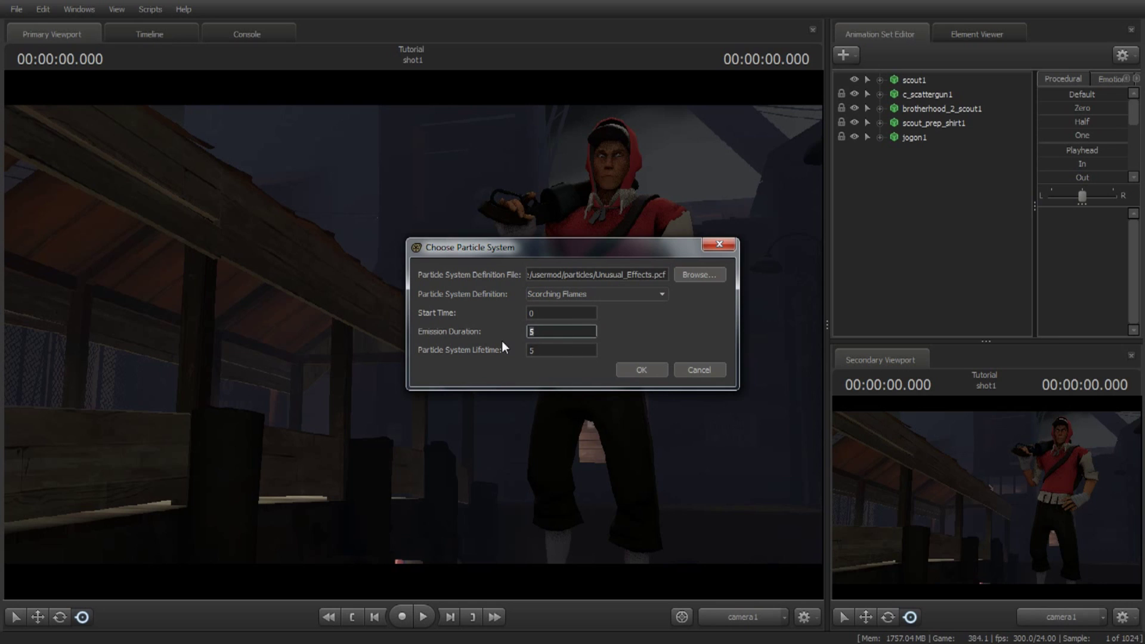
drag(548, 334, 506, 334)
text(99)
key(Tab)
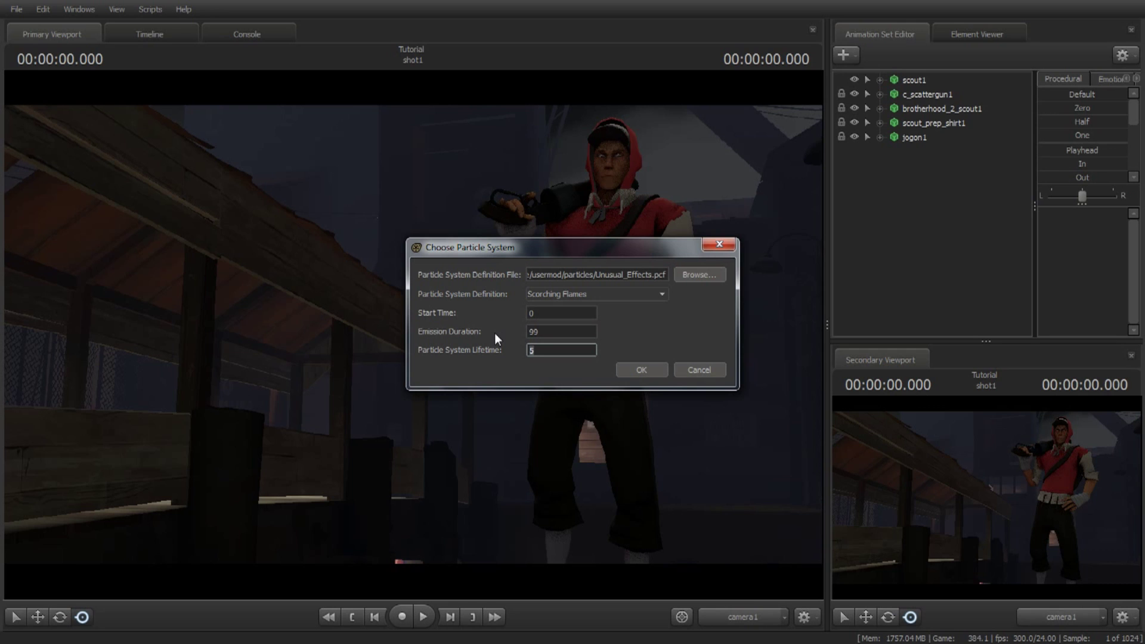
text(99)
click(643, 371)
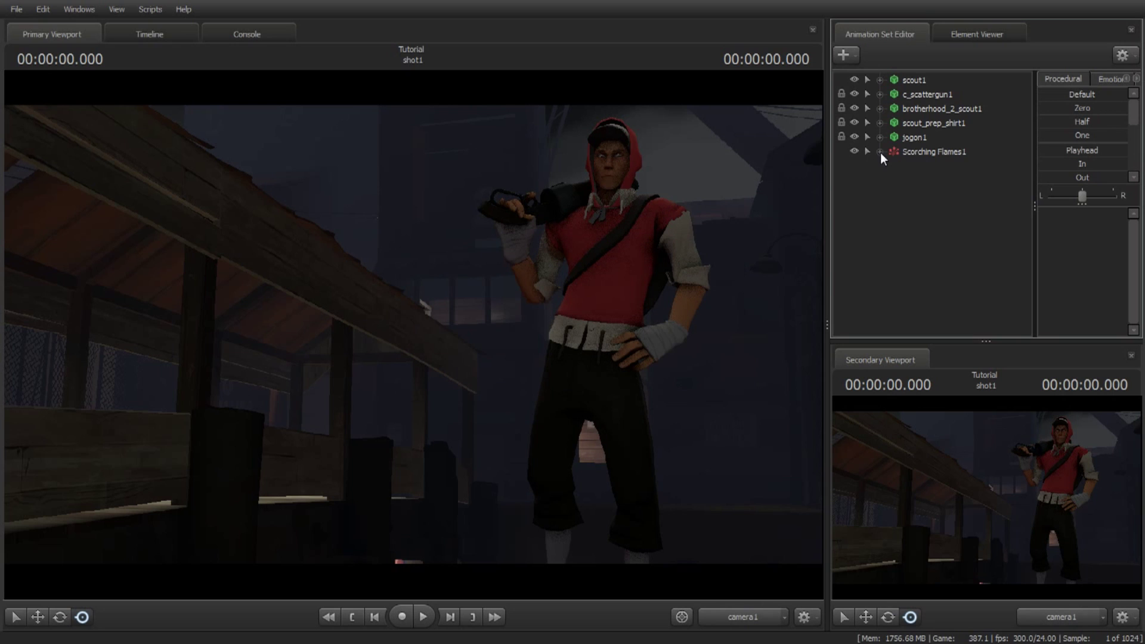
- Lock the Scorching Flames transform to the bip_head bone of brotherhood_2_scout1
click(893, 166)
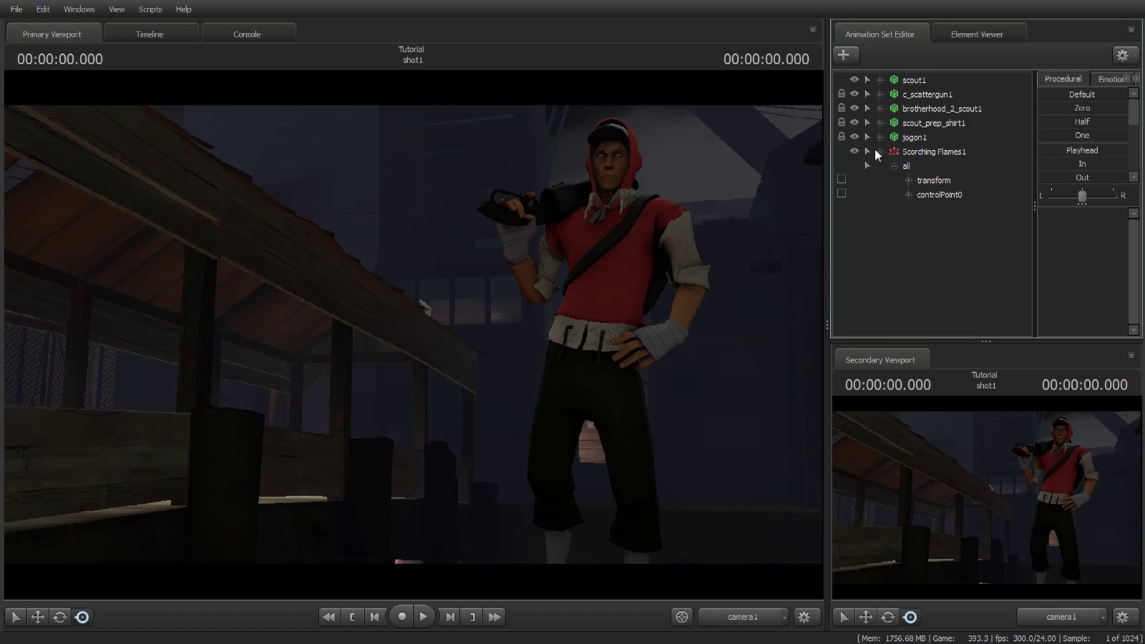
click(880, 152)
click(880, 151)
click(893, 165)
click(893, 166)
click(879, 109)
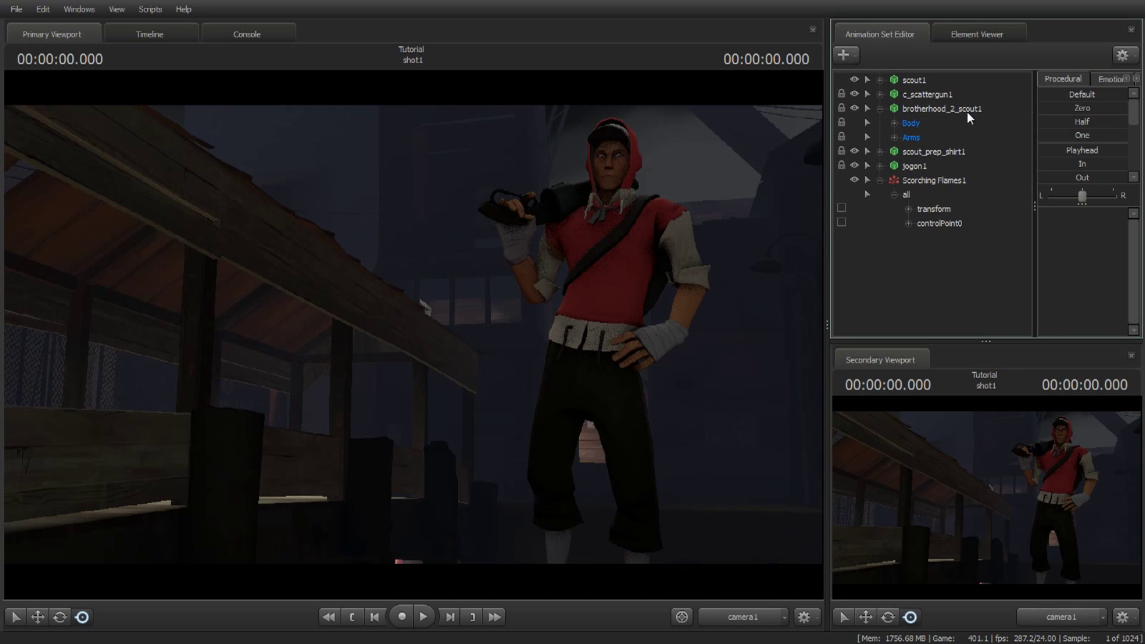
click(894, 123)
click(933, 181)
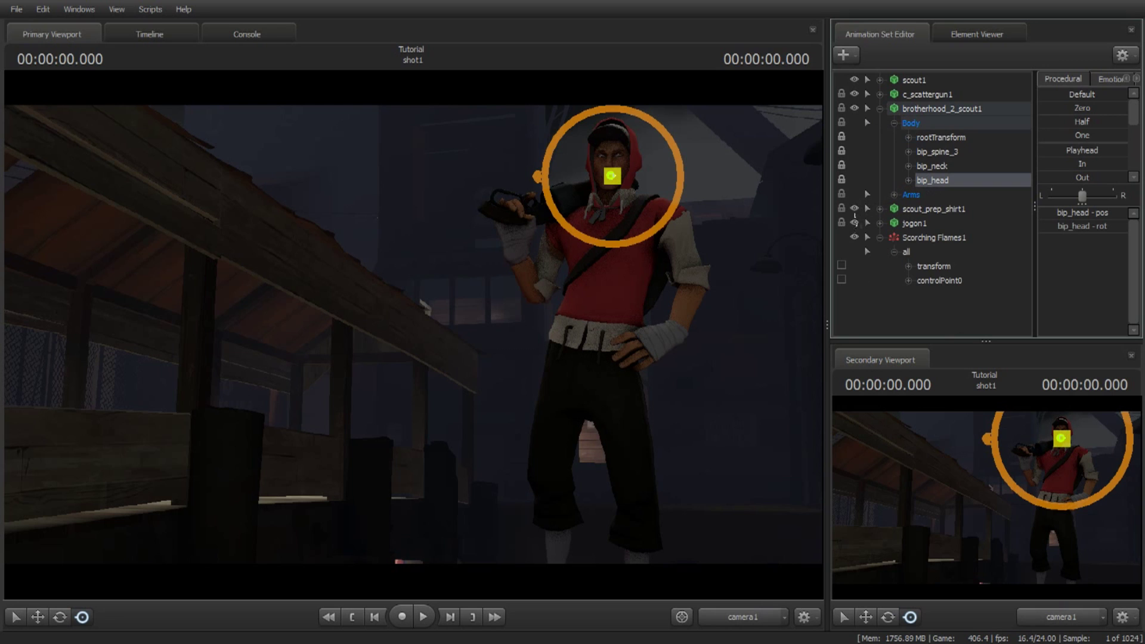
click(934, 266)
- Apply the Zero preset fully to the Scorching Flames animation set to place it on the head, then collapse both sets and deselect
click(933, 238)
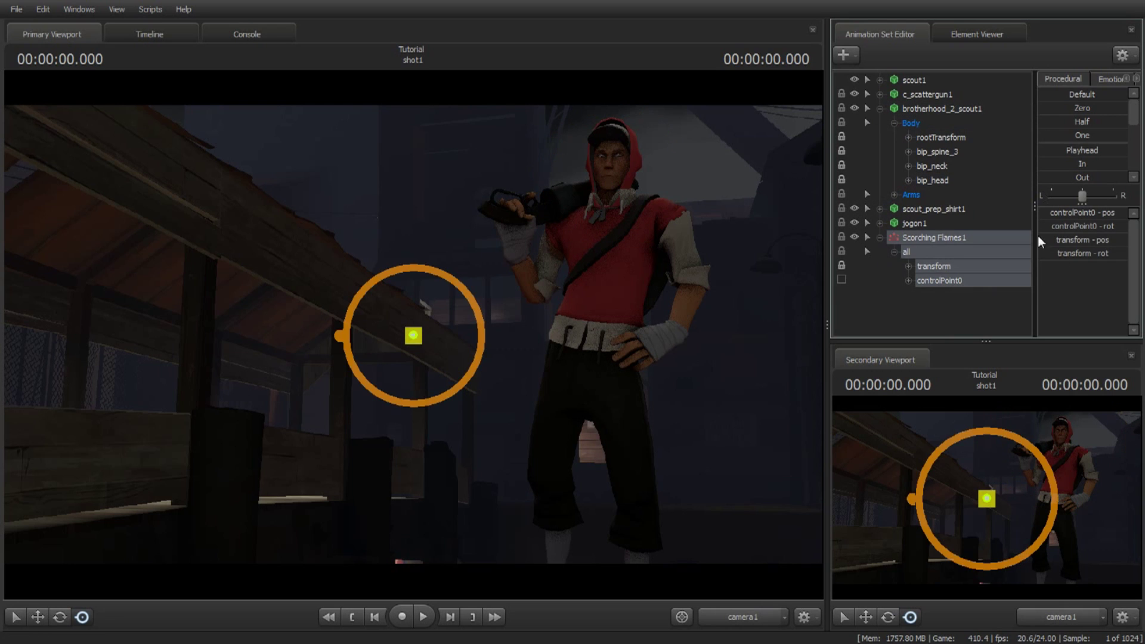
drag(1073, 108, 1126, 108)
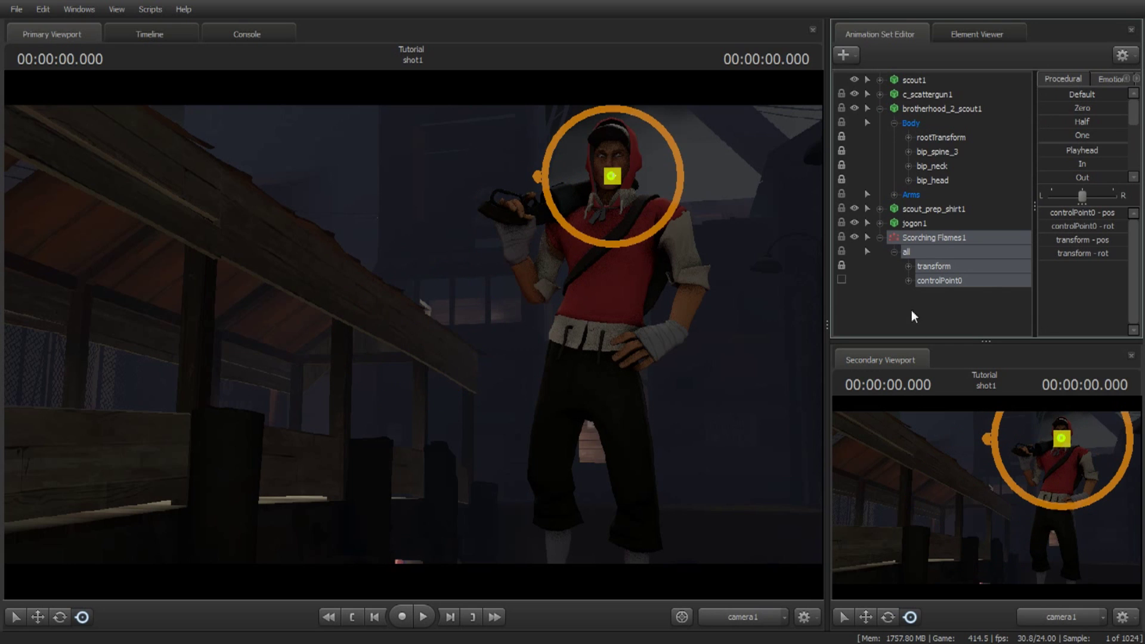
click(880, 238)
click(880, 109)
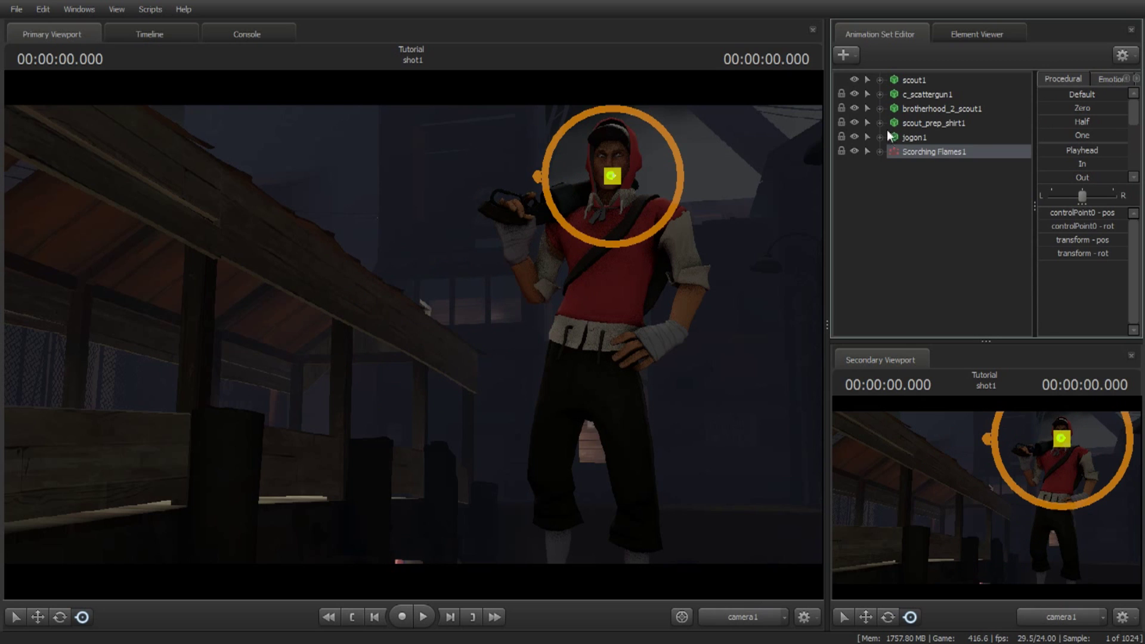
click(870, 204)
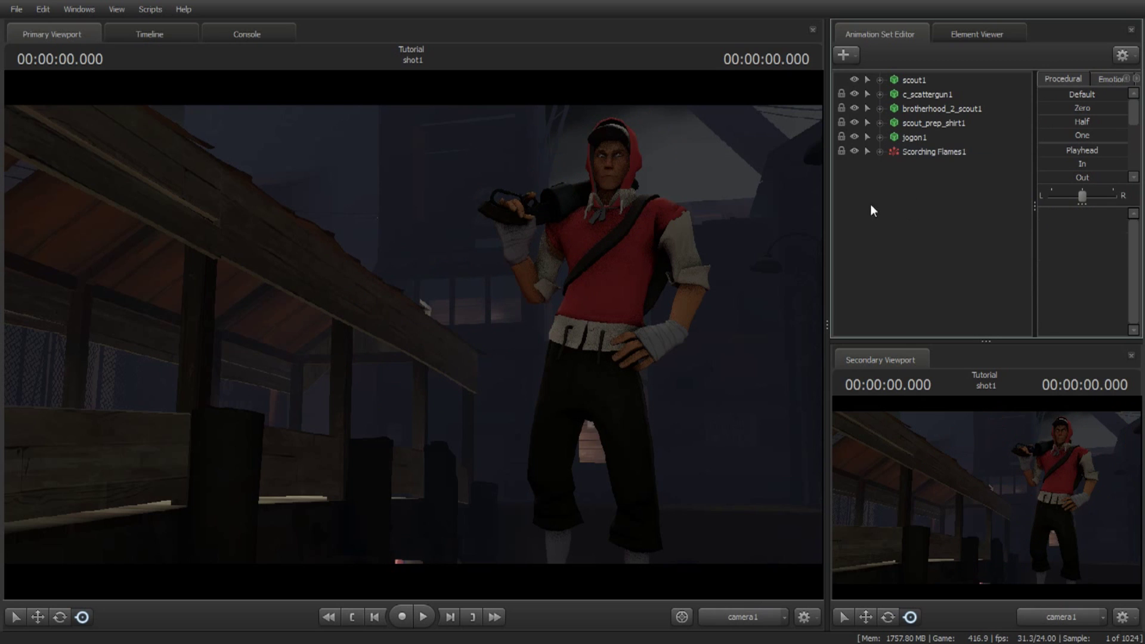
- Move the playhead just before the start of the shot and play it to preview the flames on the Scout
click(147, 34)
click(23, 87)
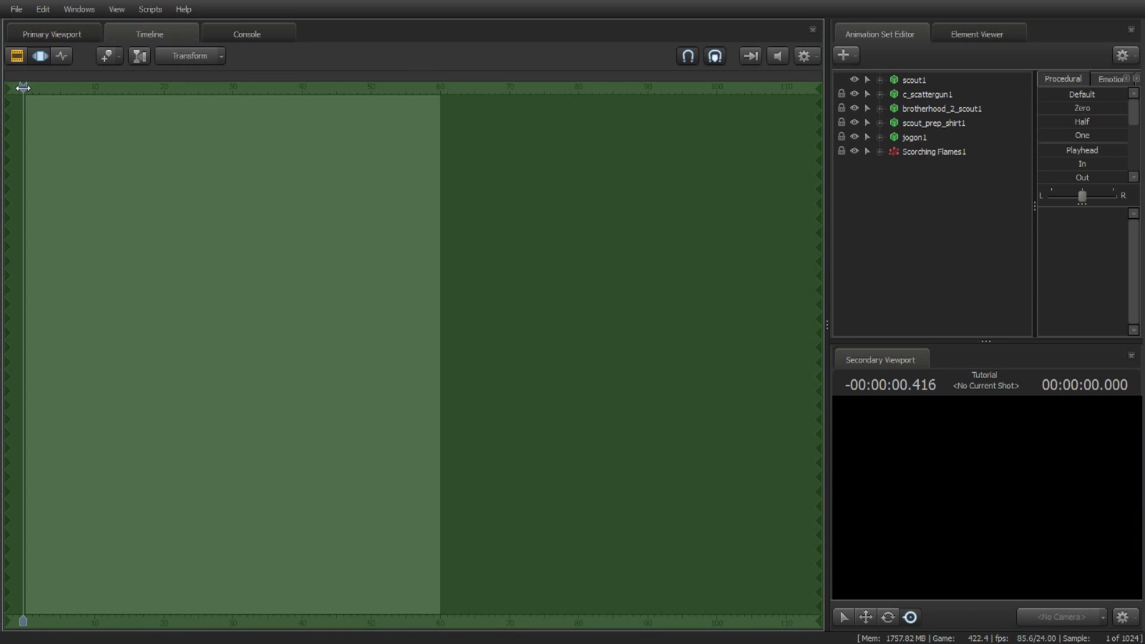
drag(23, 87, 25, 88)
click(52, 34)
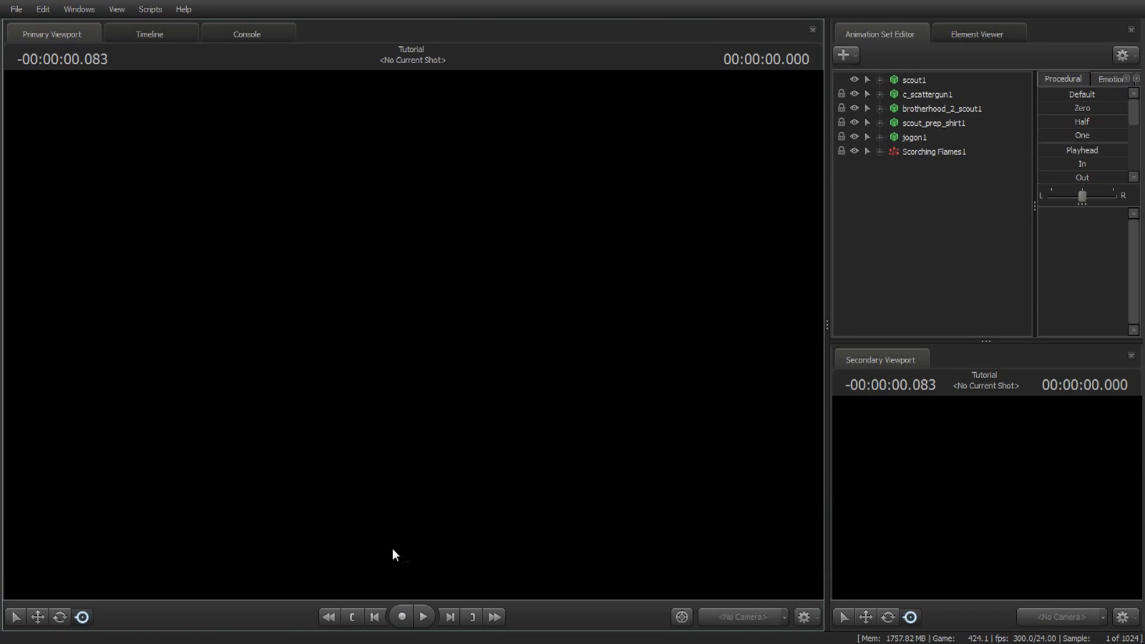
click(425, 616)
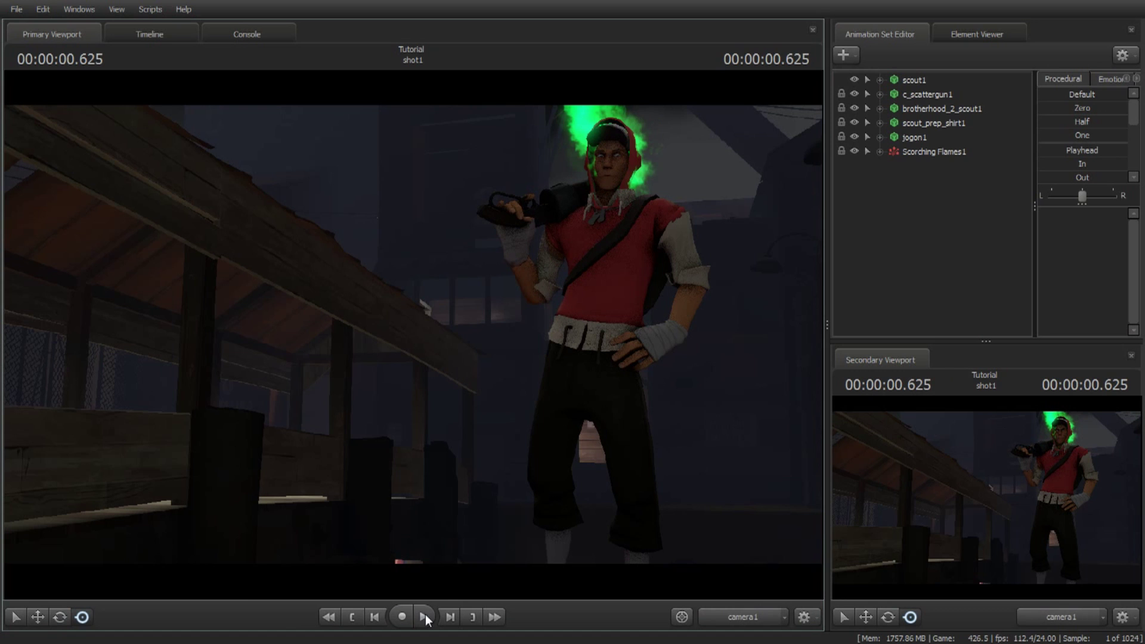
- Remove the Scorching Flames animation set from the scene
click(907, 156)
right_click(908, 156)
click(942, 190)
- Create a Purple Energy particle system from Unusual_Effects.pcf, attach it to the Scout's head, and collapse the animation sets
right_click(897, 156)
click(921, 199)
click(699, 274)
double_click(477, 215)
click(653, 296)
scroll(576, 337, down, 2)
click(577, 364)
click(527, 312)
key(Return)
click(880, 237)
click(880, 108)
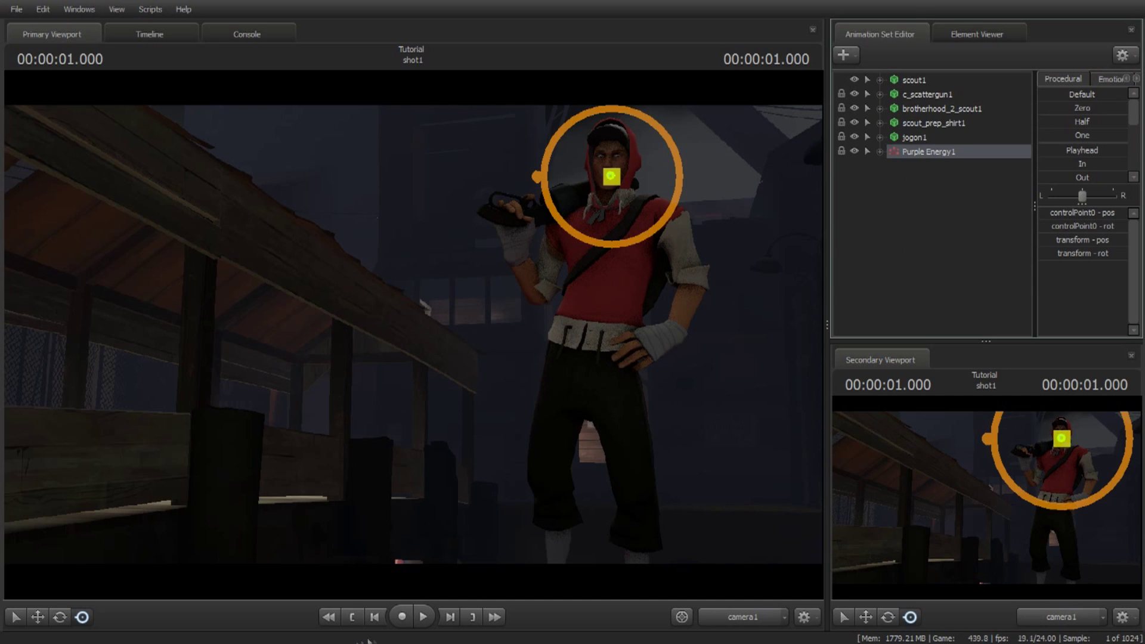
- Set the playhead to 00:00:01.041 to render the Purple Energy effect, deselect it, and move camera1 closer to the Scout's upper body
click(375, 618)
click(149, 34)
click(52, 34)
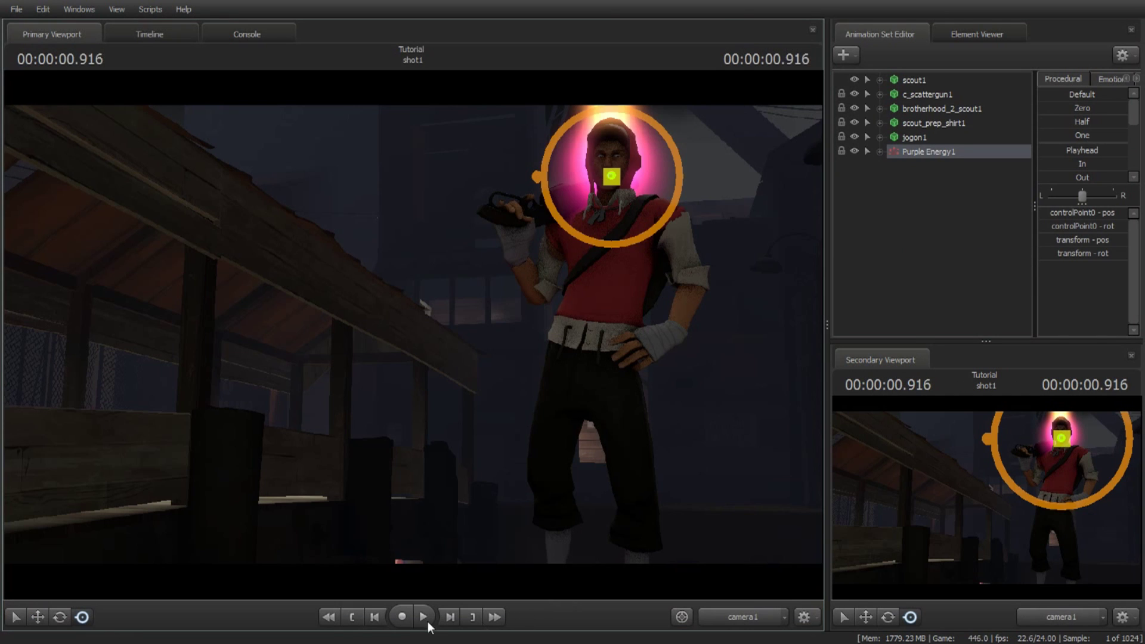
click(957, 278)
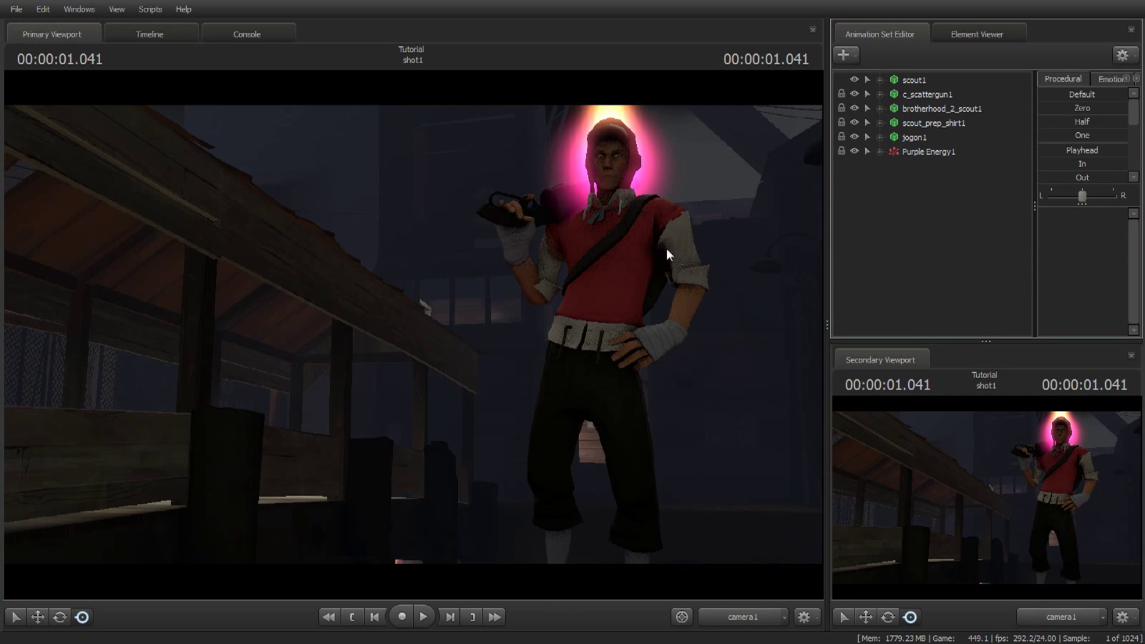
drag(676, 257, 678, 211)
right_drag(677, 259, 677, 259)
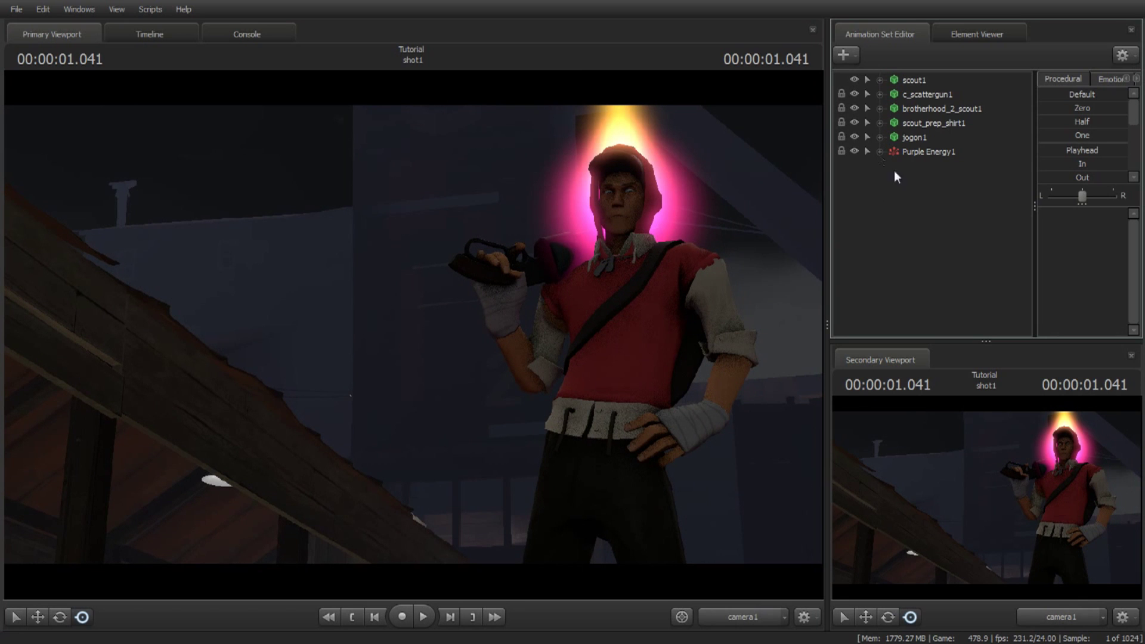
- Select scout1 and raise its Frown facial control to about three quarters
click(921, 81)
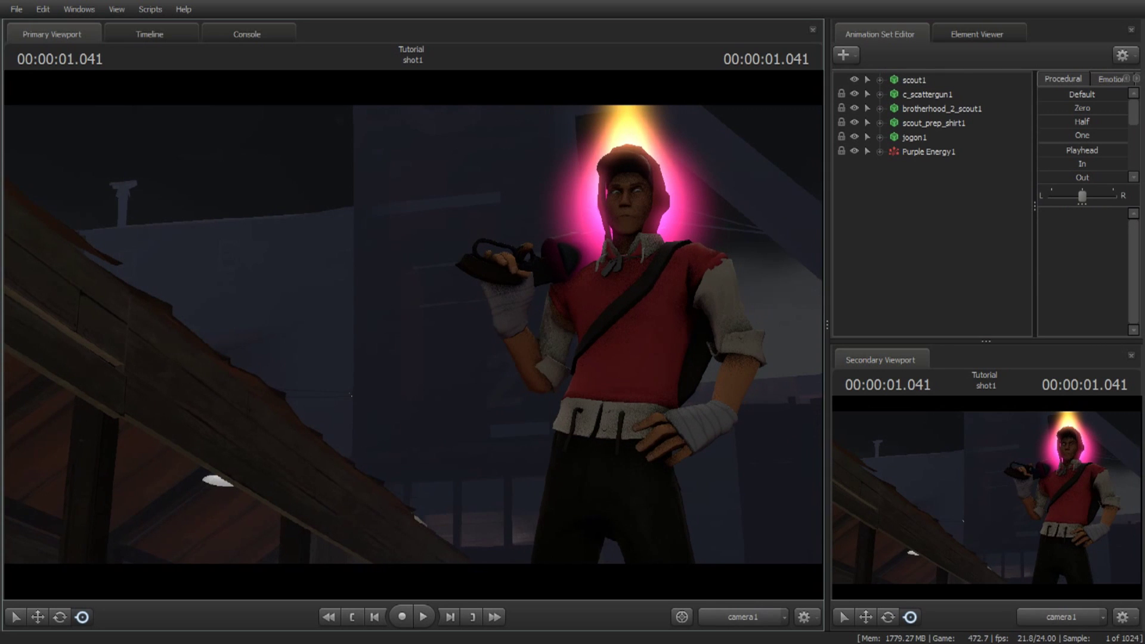
click(921, 81)
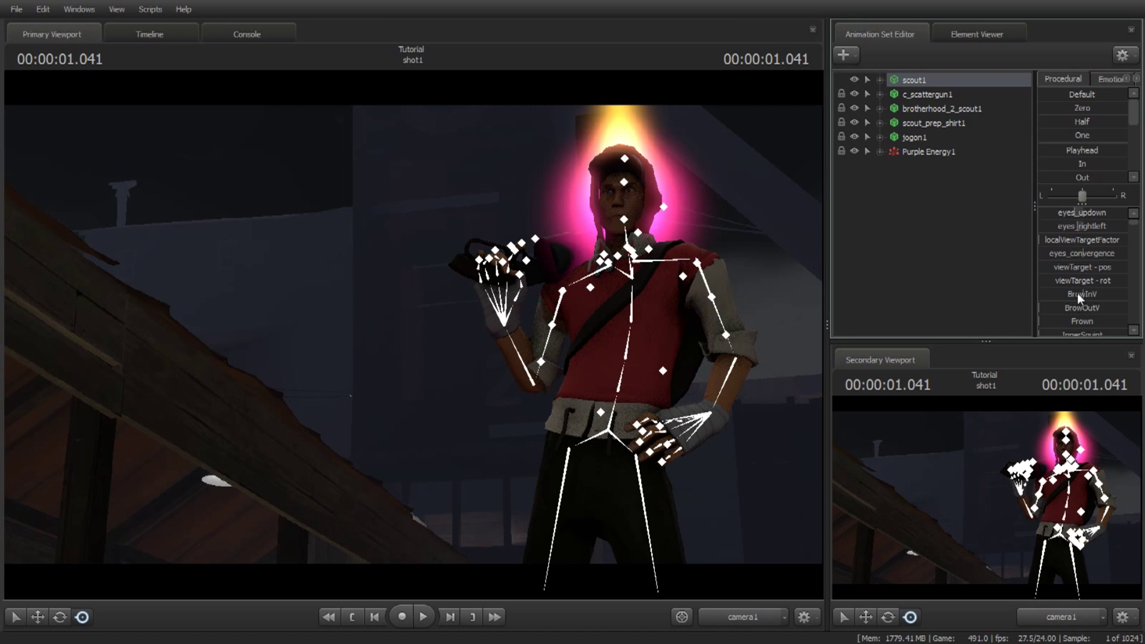
scroll(1079, 307, down, 1)
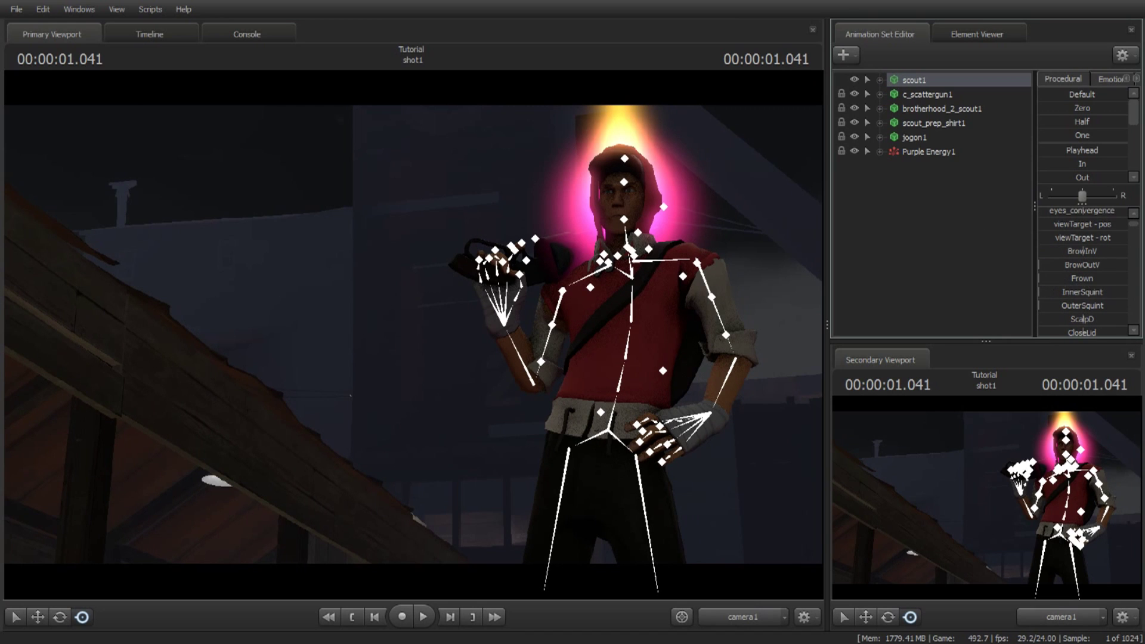
drag(1040, 278, 1105, 277)
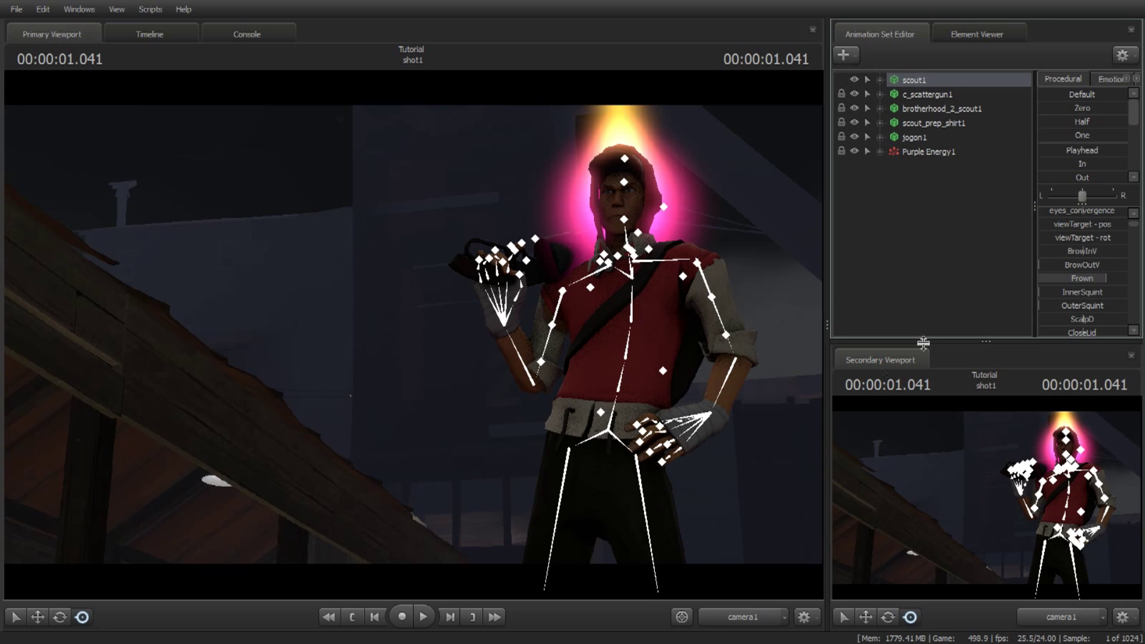
- Apply the happySmall emotion preset to scout1's face and deselect the model
click(1109, 84)
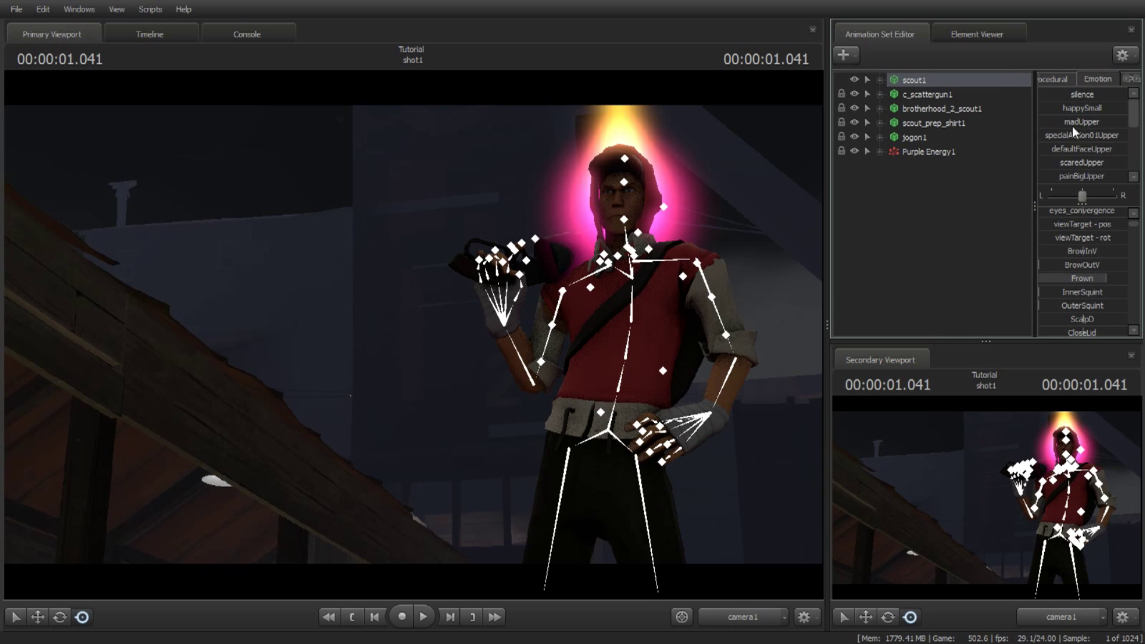
scroll(1092, 291, down, 3)
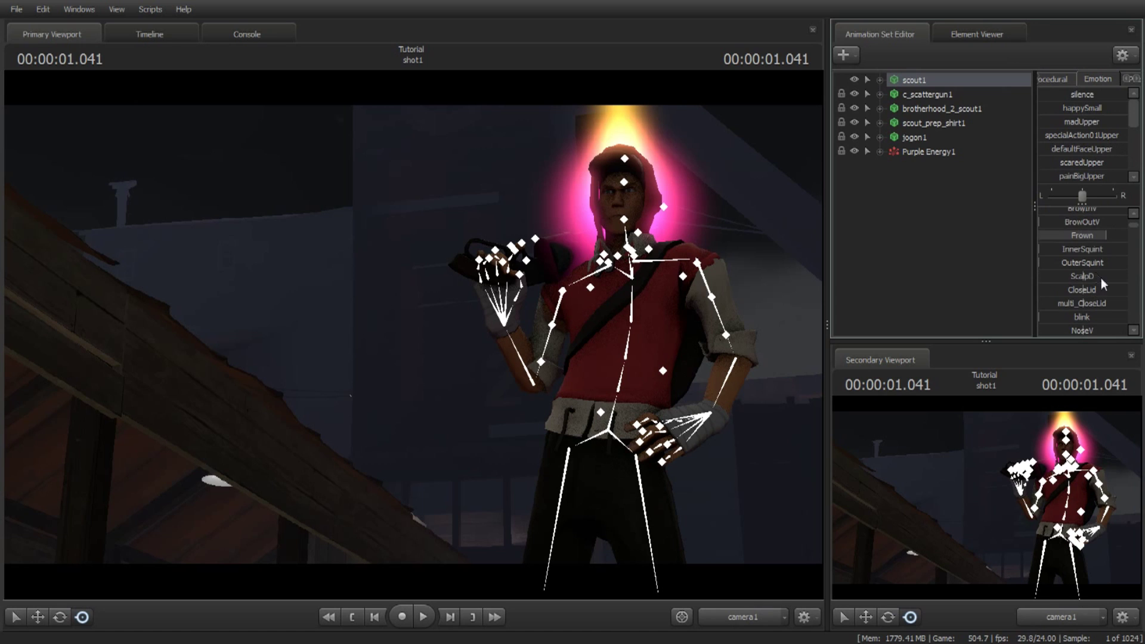
scroll(1091, 269, up, 6)
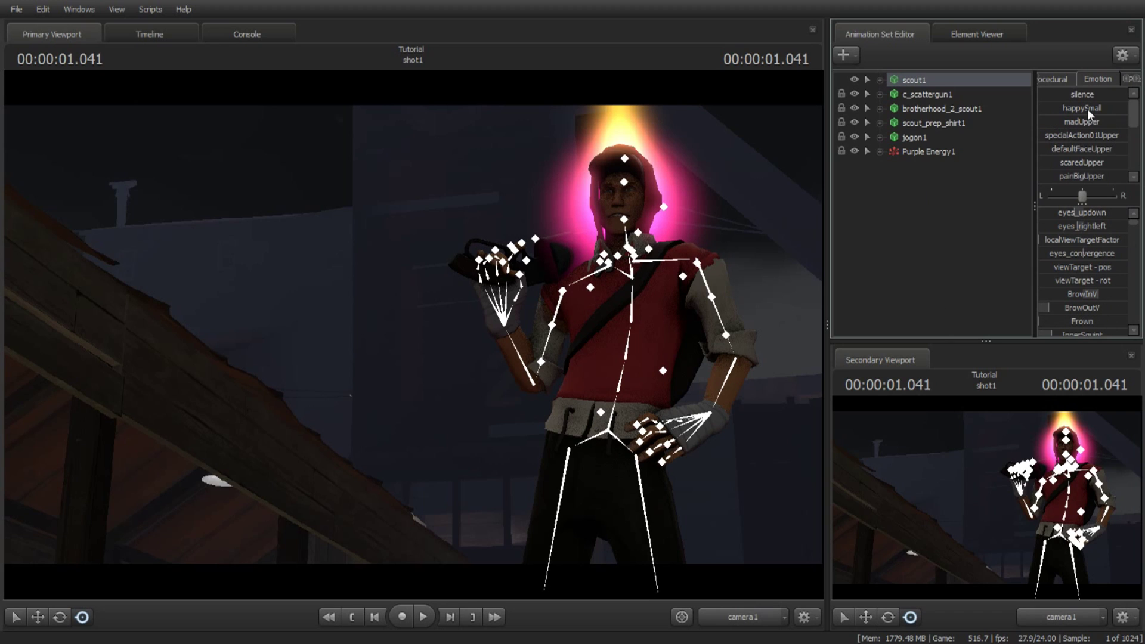
drag(1040, 108, 1052, 109)
scroll(1077, 249, down, 5)
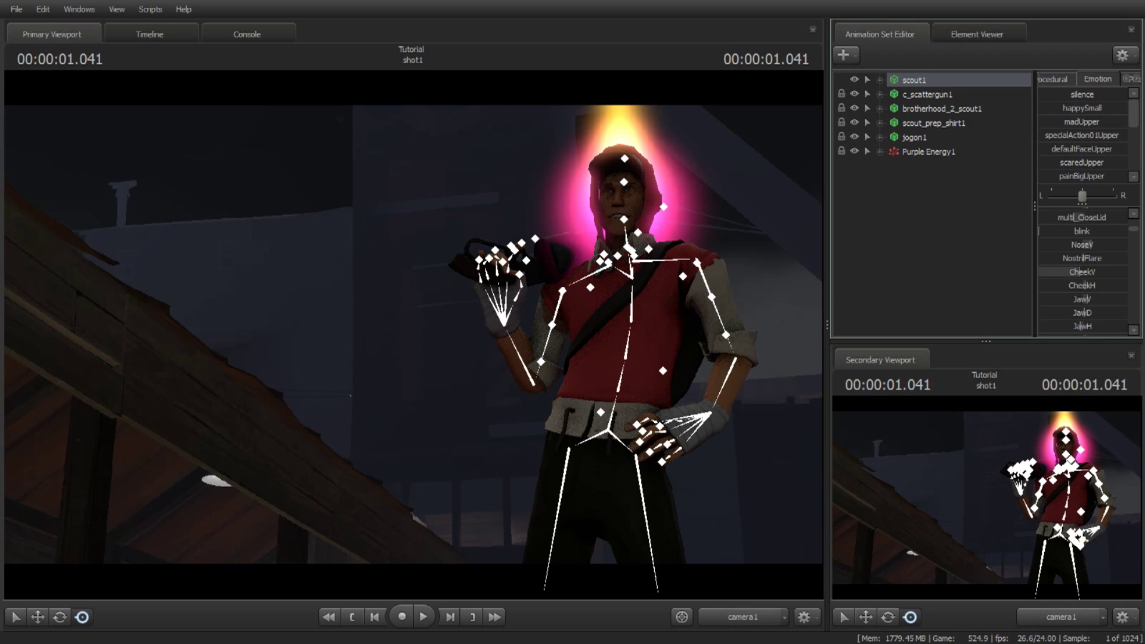
click(961, 303)
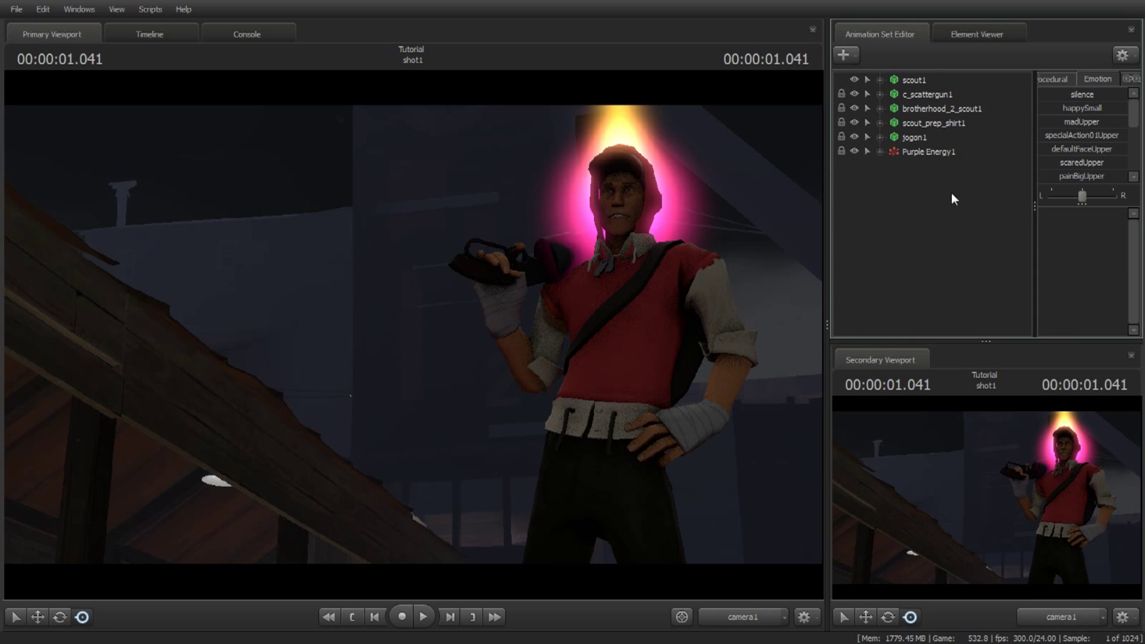
right_click(901, 172)
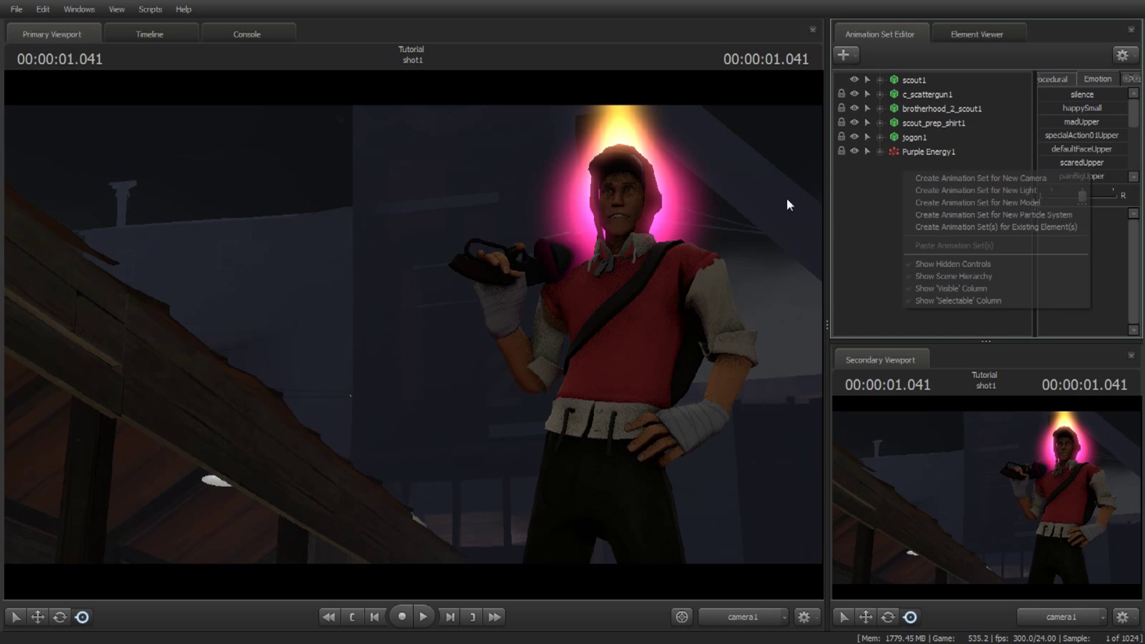
click(939, 191)
click(912, 167)
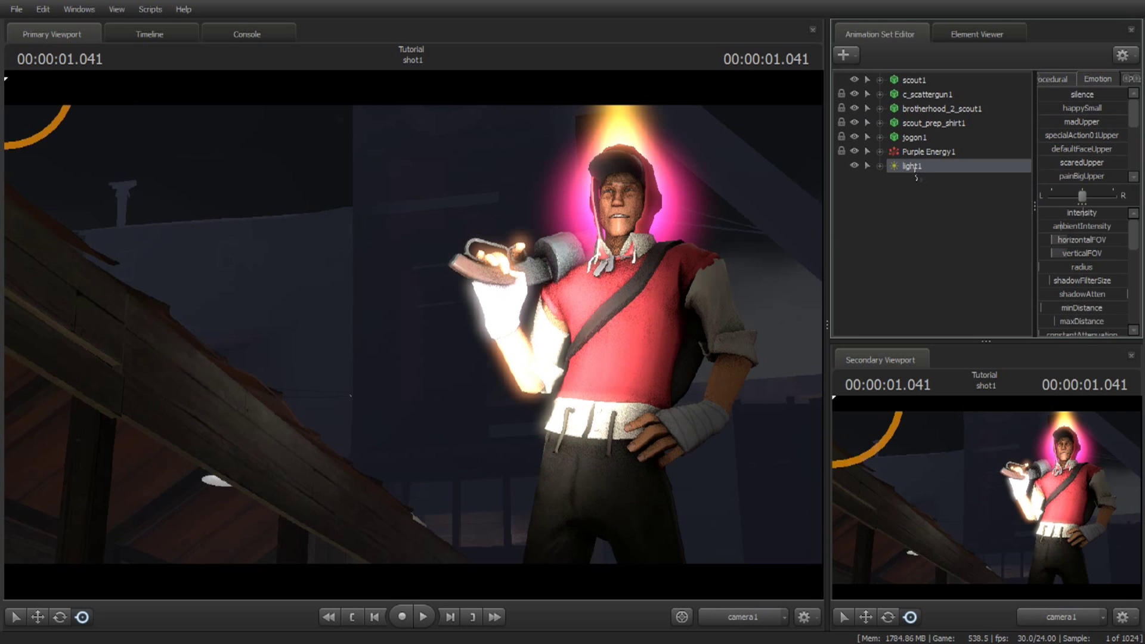
right_click(915, 166)
click(935, 201)
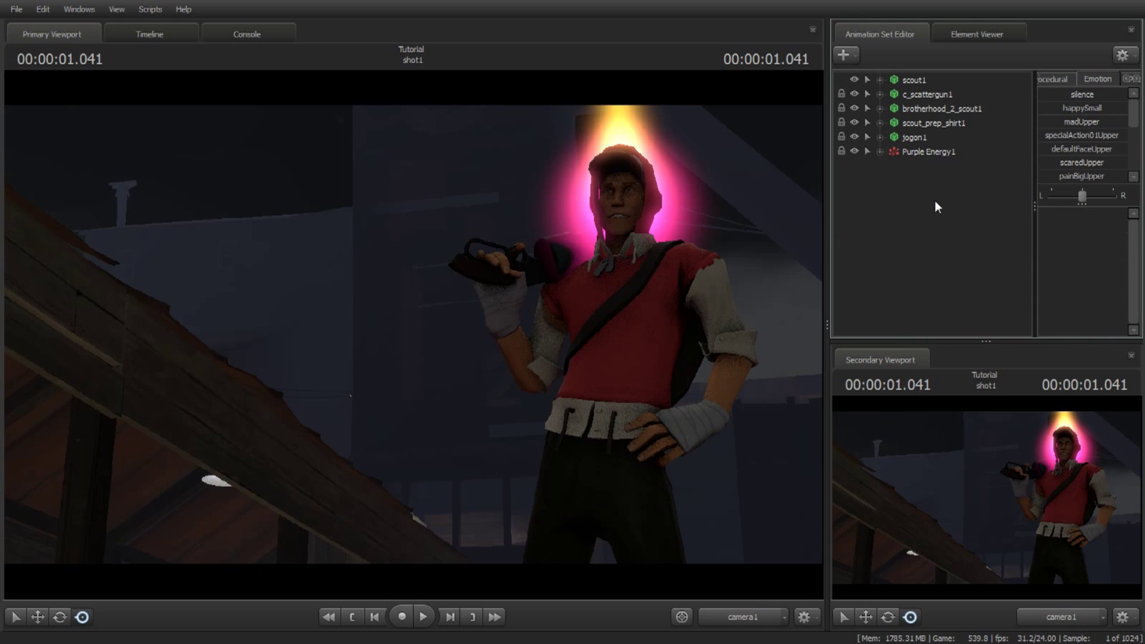
- Create an animation set for a new light and look through that light in the Secondary Viewport
right_click(905, 174)
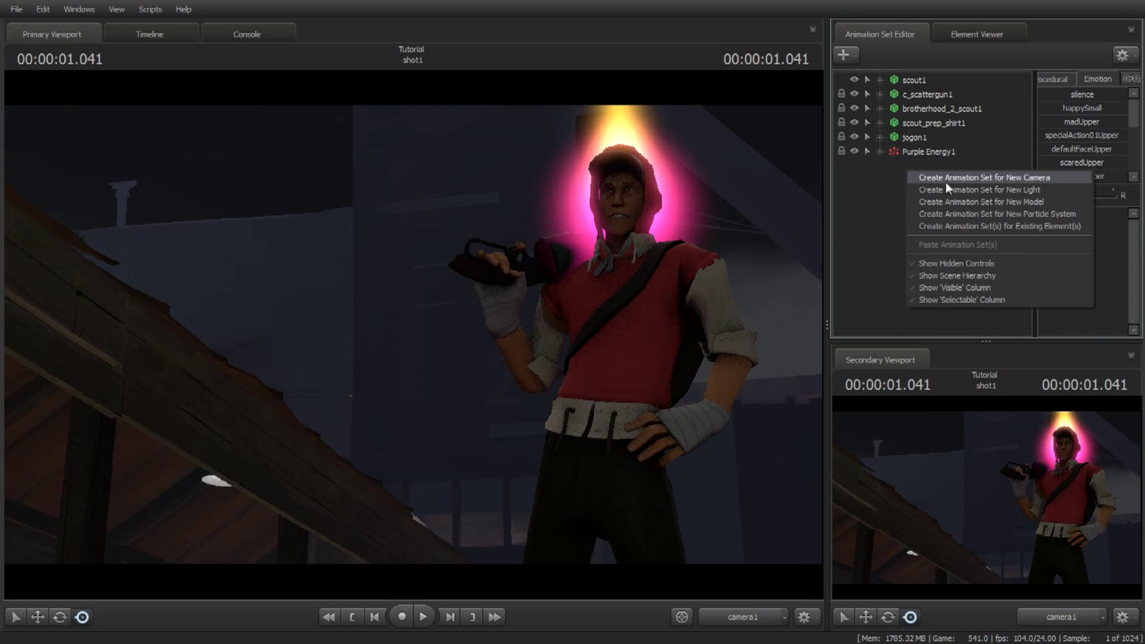
click(1050, 191)
click(910, 167)
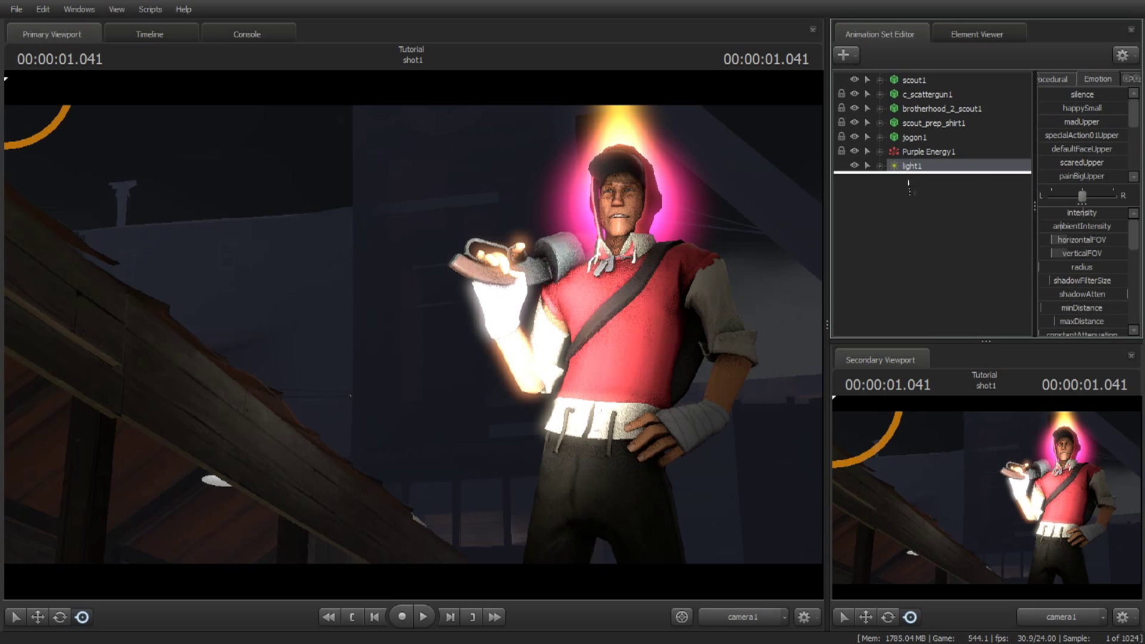
drag(902, 173, 1010, 511)
- Aim the first light at the Scout from the side, narrow its field of view, and lower its intensity
drag(926, 497, 898, 497)
mouse_move(987, 497)
mouse_down()
mouse_move(1018, 500)
mouse_move(990, 506)
mouse_move(1002, 530)
mouse_move(987, 475)
mouse_up()
scroll(987, 497, down, 3)
scroll(986, 497, down, 1)
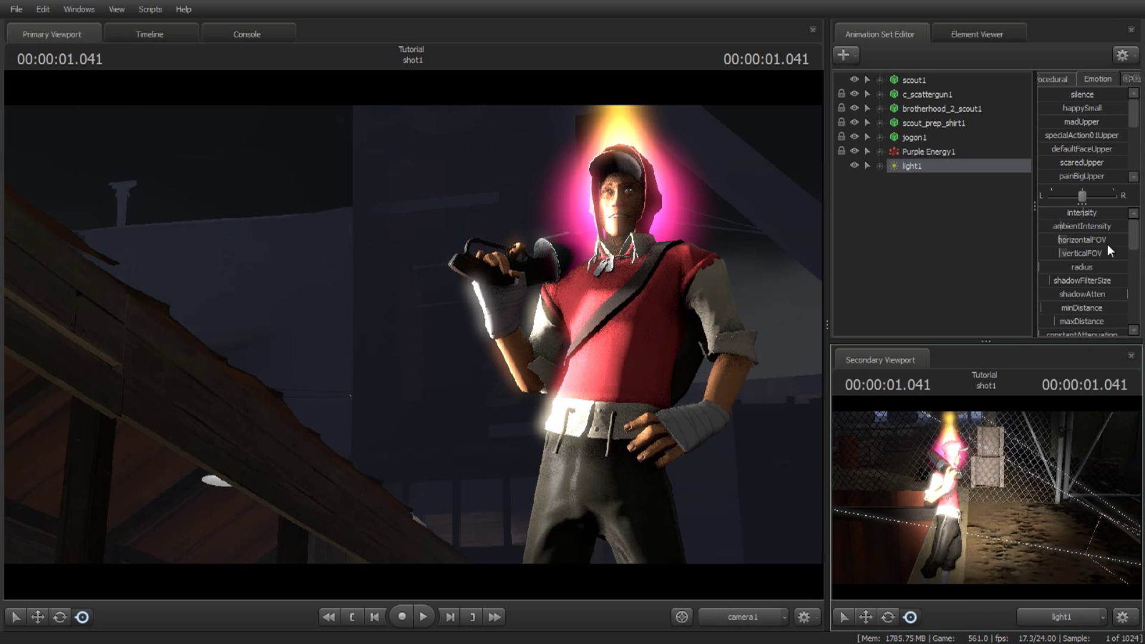
drag(1082, 213, 1060, 213)
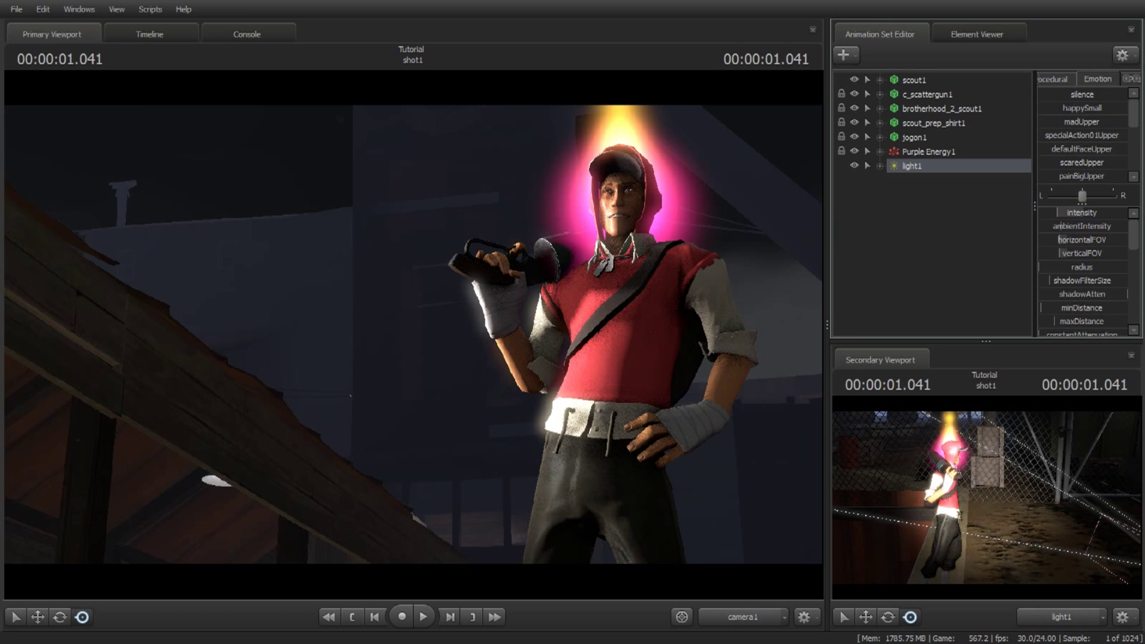
drag(1054, 474, 987, 502)
- Add a second light aimed at the Scout from the opposite side, with a narrower field of view and reduced intensity
right_click(910, 194)
click(932, 205)
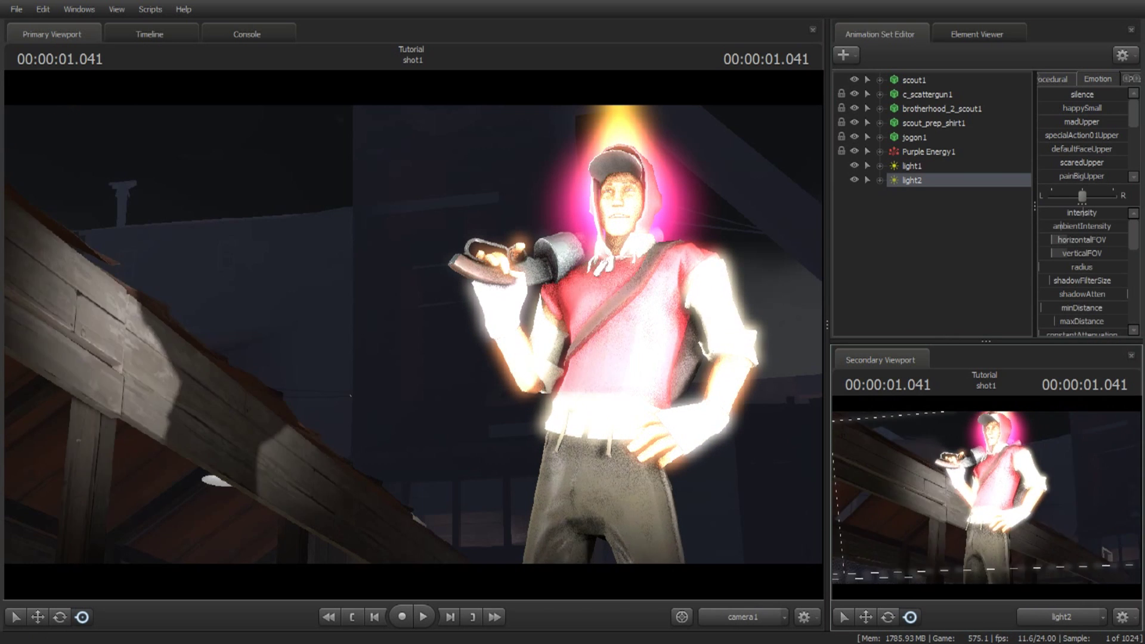
mouse_move(987, 497)
mouse_down()
mouse_move(1016, 498)
mouse_move(996, 479)
mouse_move(986, 502)
mouse_up()
scroll(987, 497, down, 5)
mouse_move(1078, 213)
mouse_down()
mouse_move(1052, 214)
mouse_move(1063, 213)
mouse_up()
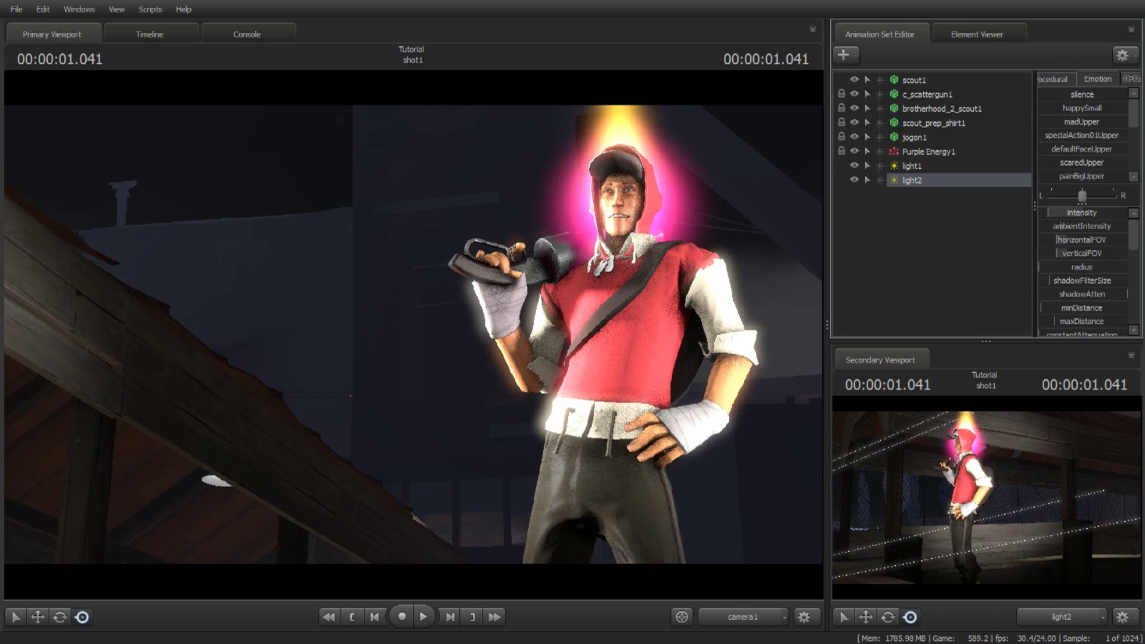
- Add a third light aimed at the Scout from behind, adjust its field of view and intensity, and deselect it
right_click(909, 207)
click(930, 223)
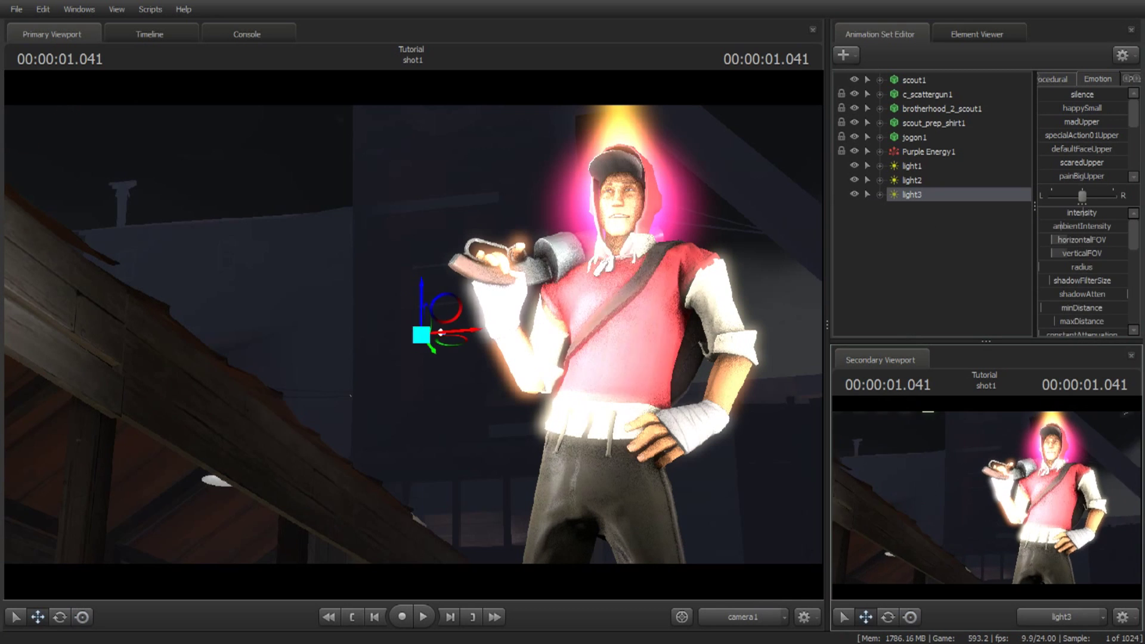
key(w)
drag(986, 498, 1019, 499)
key(s)
key(a)
right_drag(987, 498, 1021, 527)
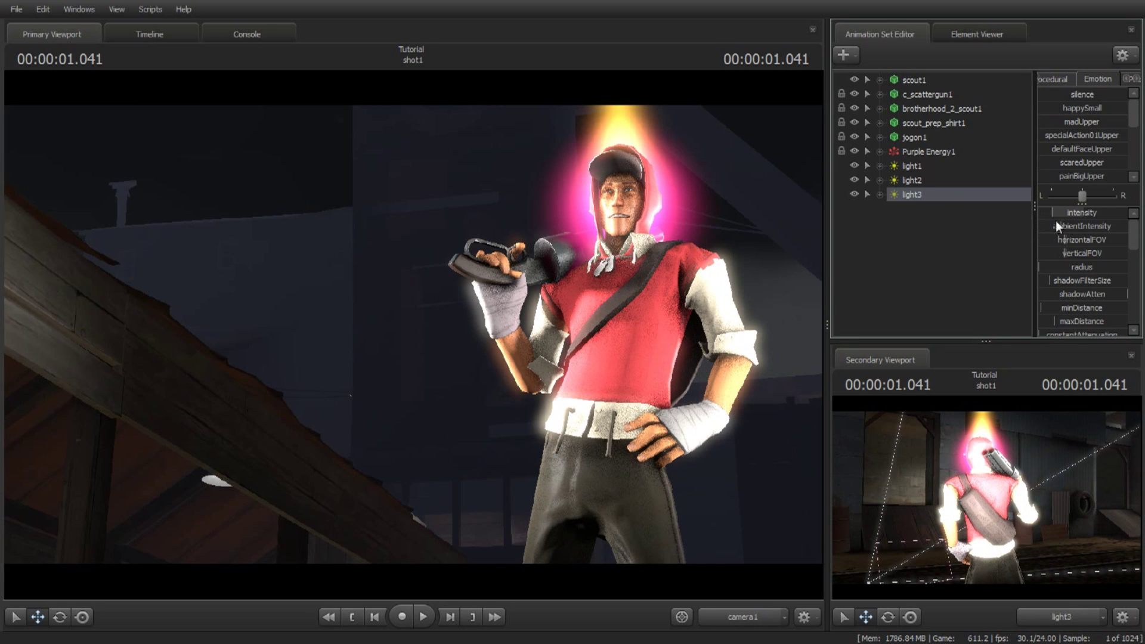
click(1002, 269)
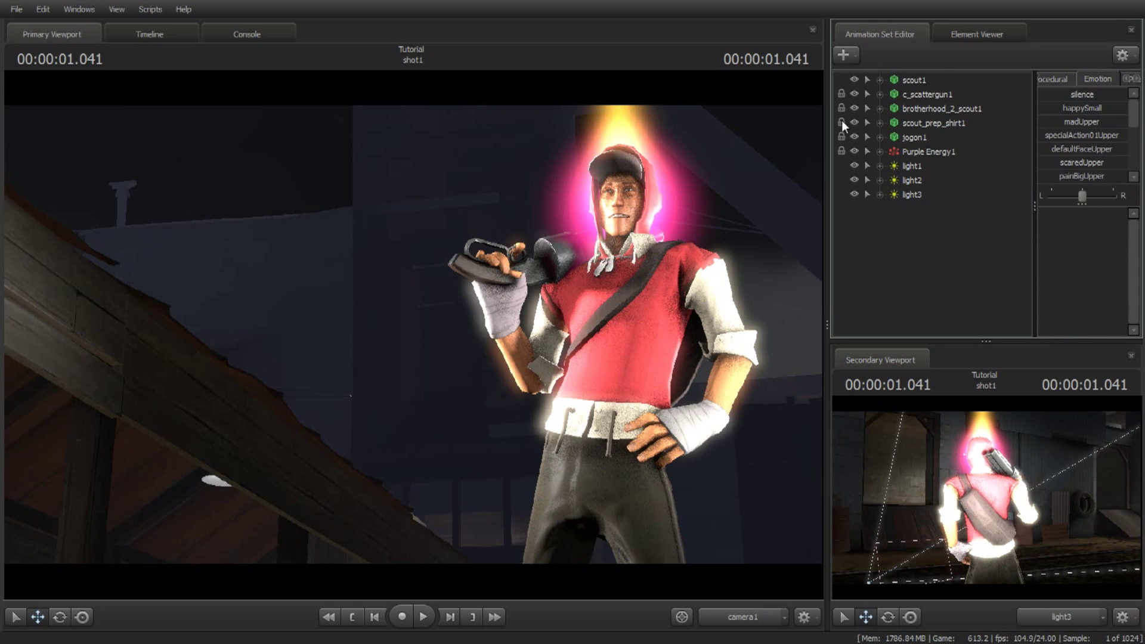
- Tint light1 slightly pink by lowering its green value and reducing its blue value a little
click(913, 165)
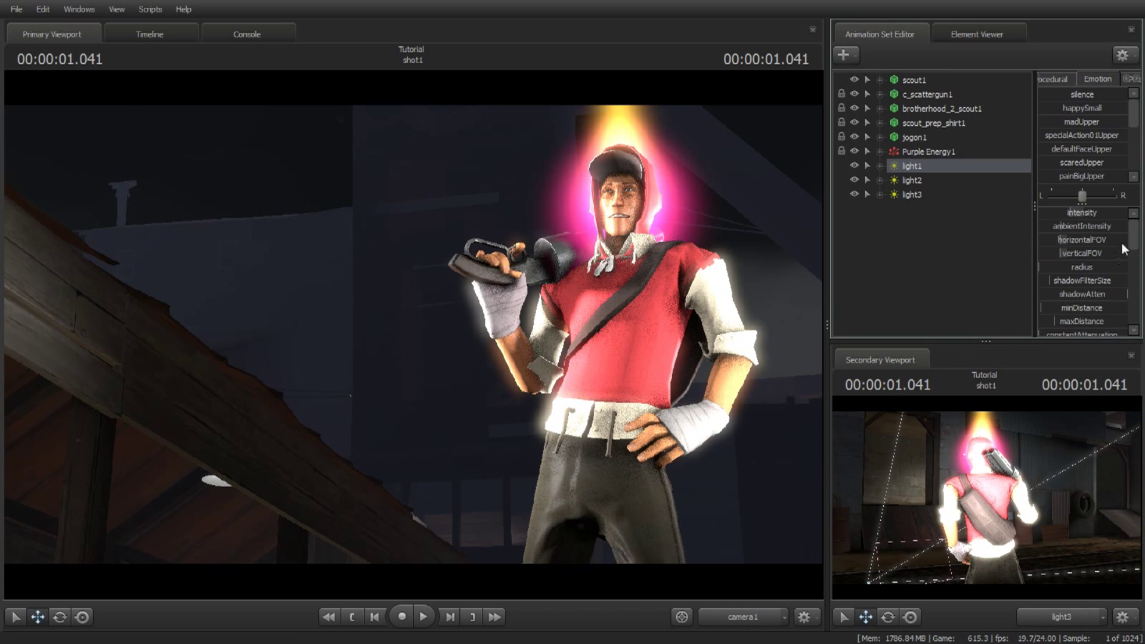
scroll(1073, 241, down, 5)
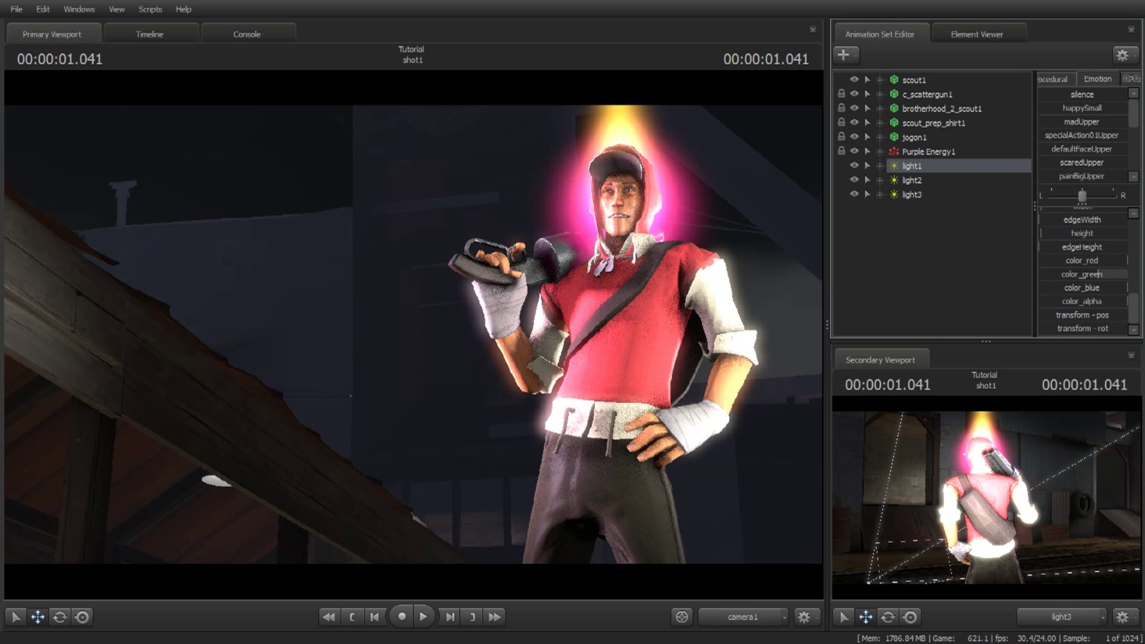
drag(1096, 274, 1080, 275)
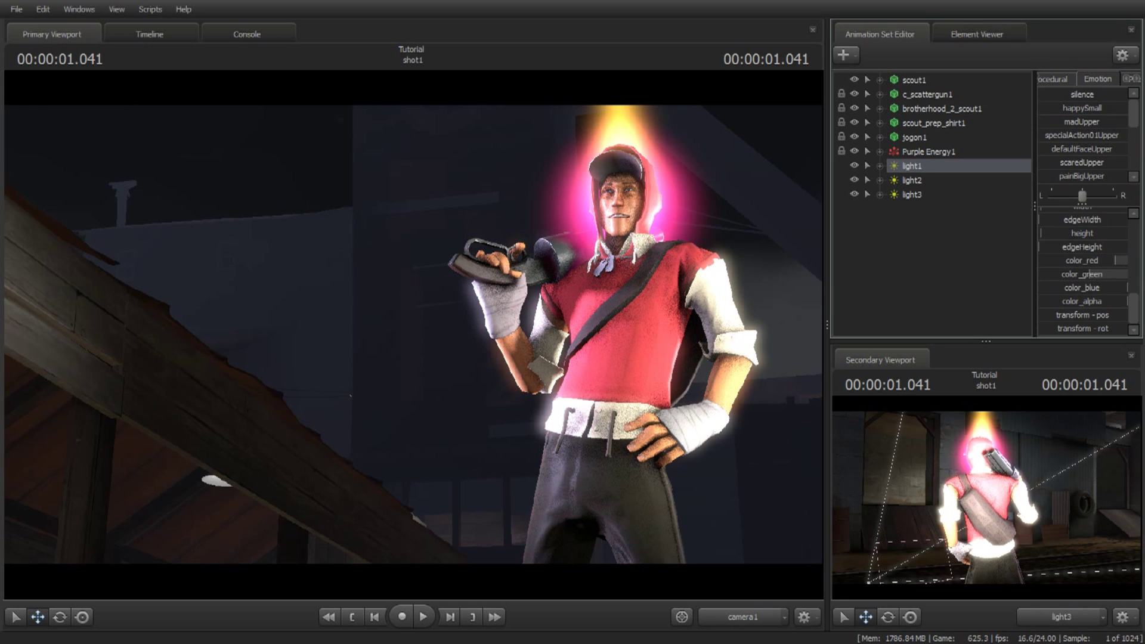
drag(1126, 287, 1081, 274)
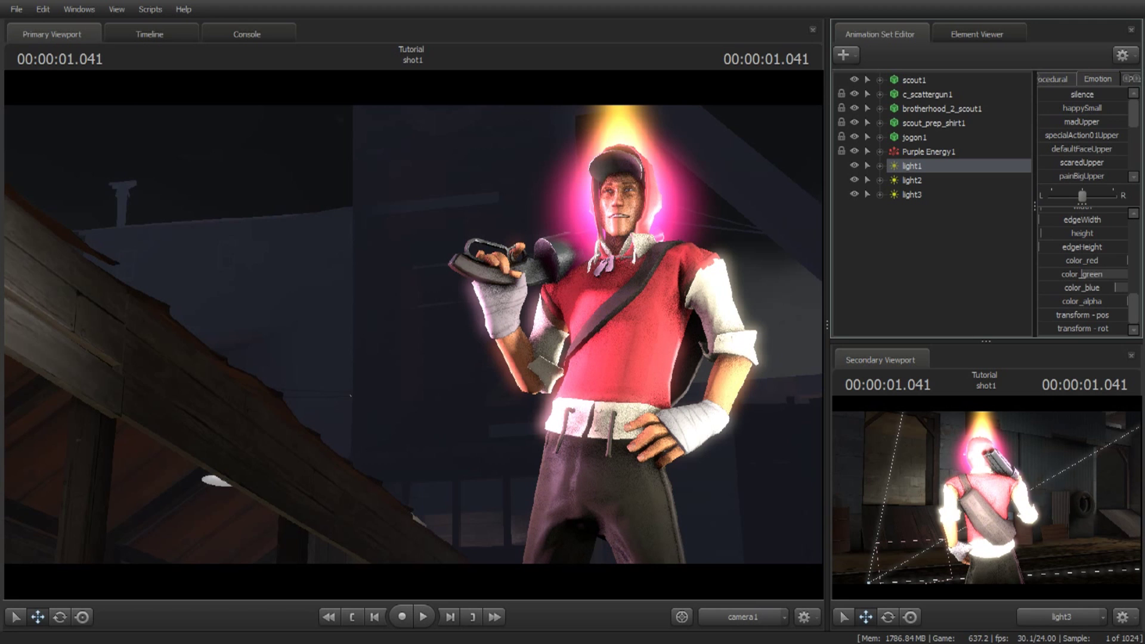
- Give light2 a similar pinkish-purple tint through its color values, and leave no light selected
click(922, 180)
drag(1133, 232, 1116, 288)
key(Up)
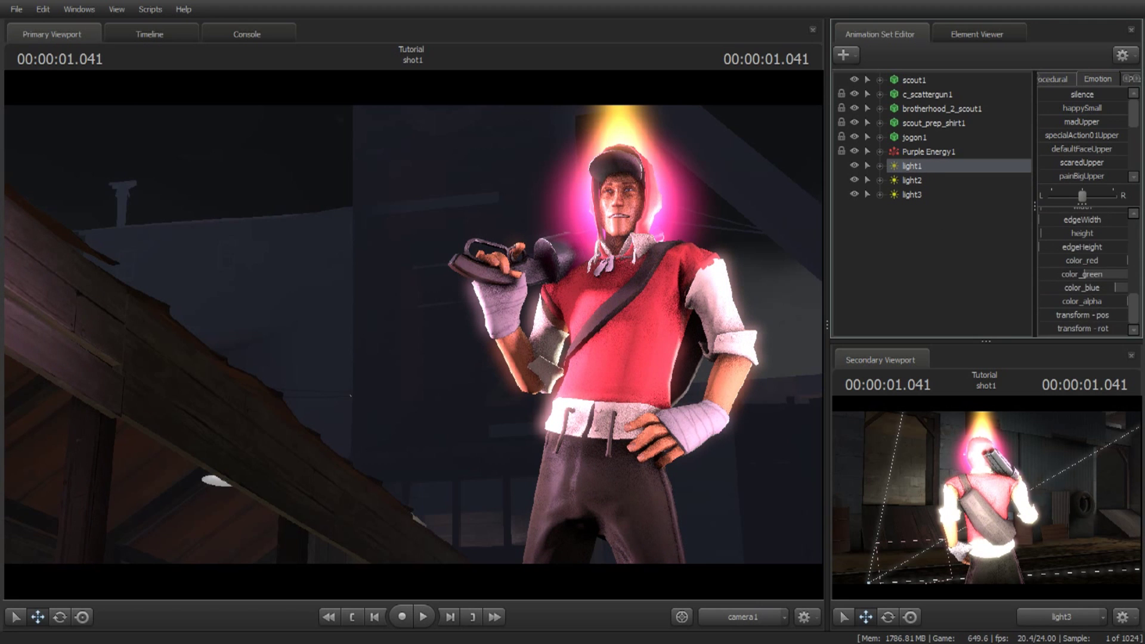
click(973, 270)
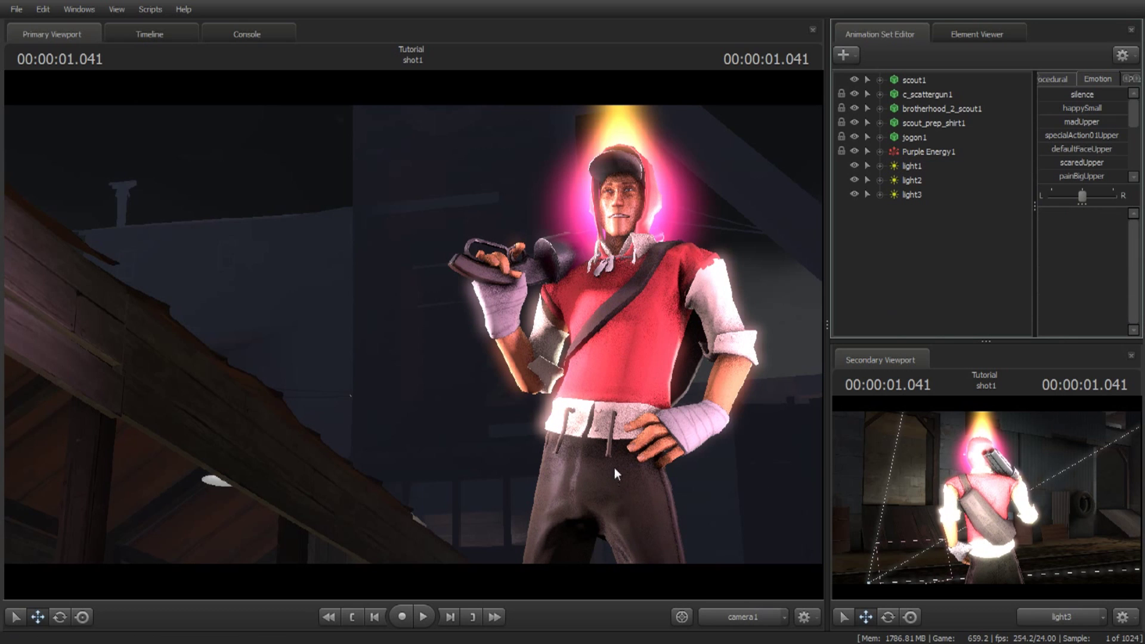
- Create an animation set for the existing camera1 element
right_click(903, 214)
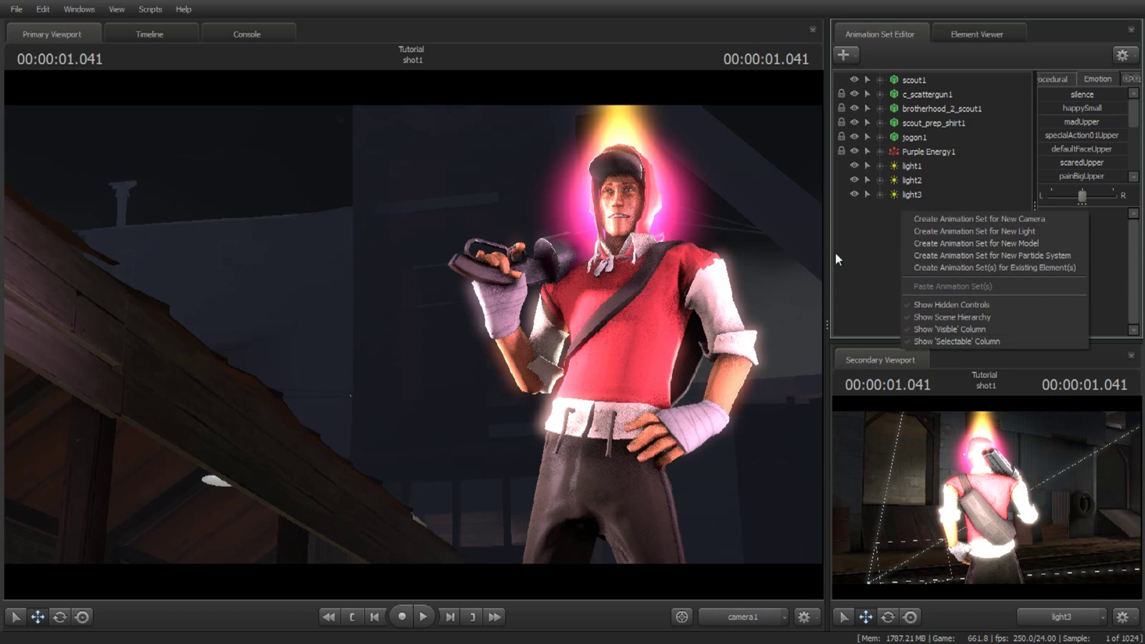
right_click(866, 215)
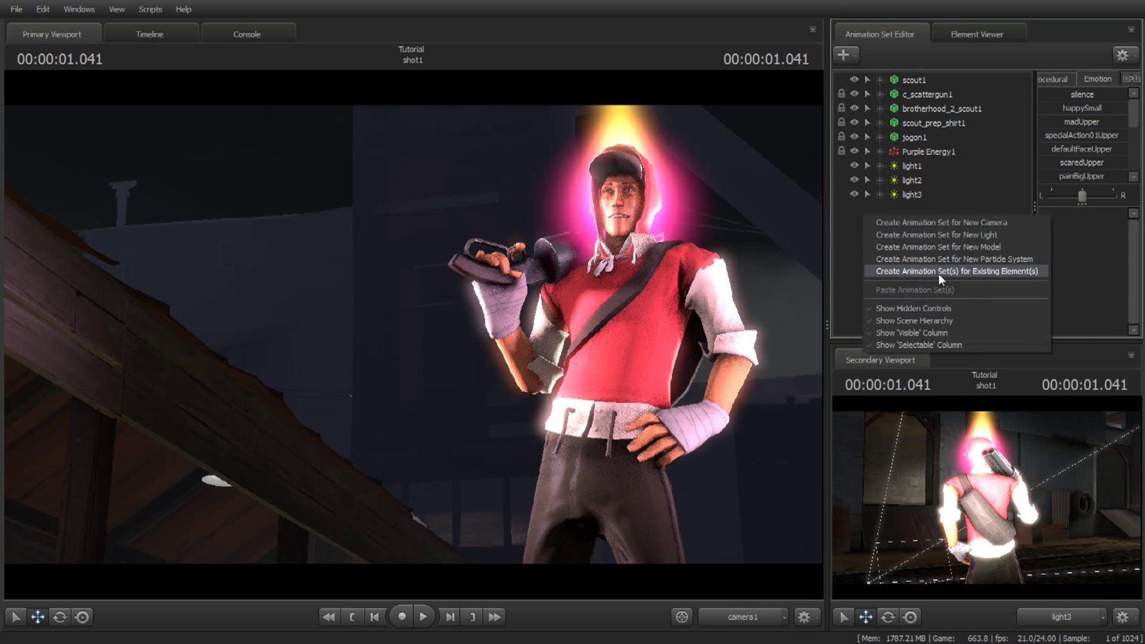
click(1003, 270)
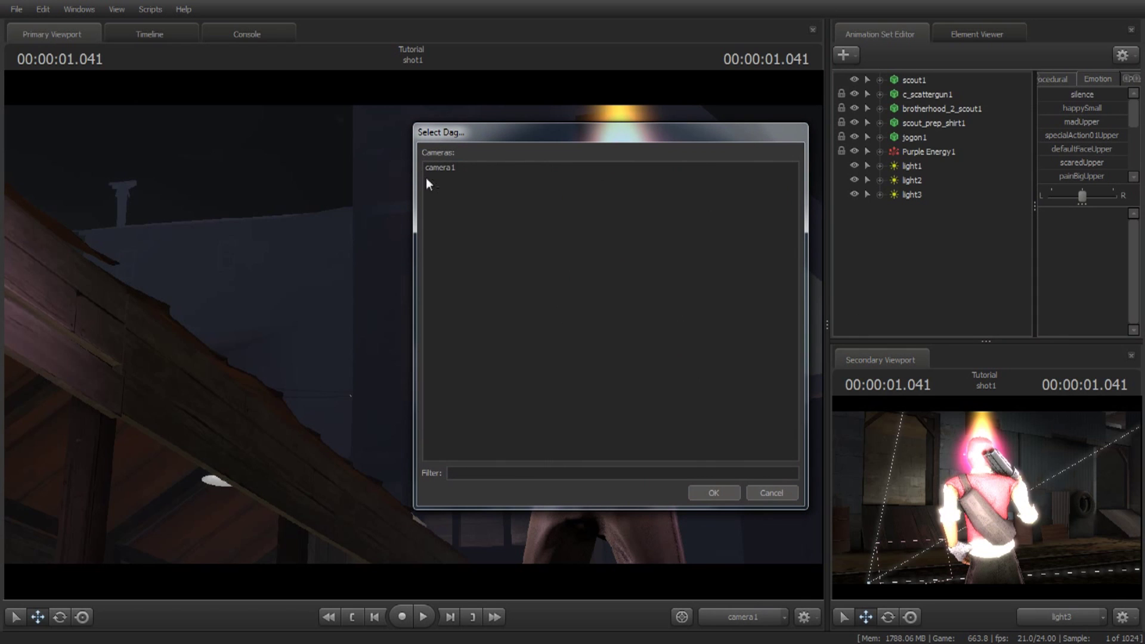
click(720, 492)
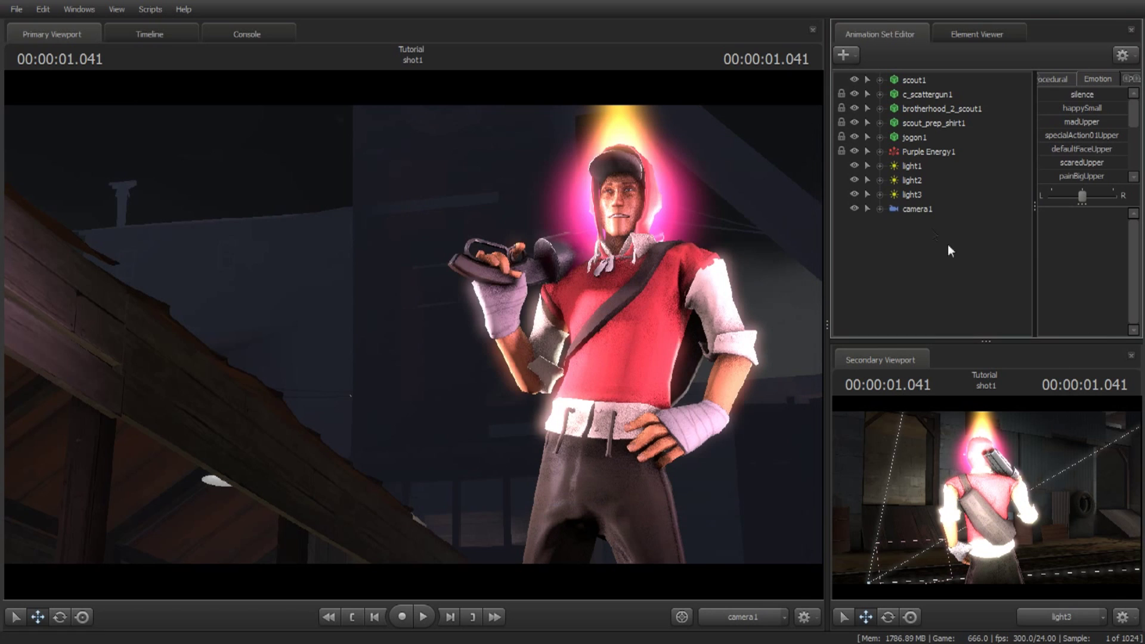
- Adjust camera1's focal distance, open up its aperture, and raise its SSAO bias, strength and radius
click(905, 210)
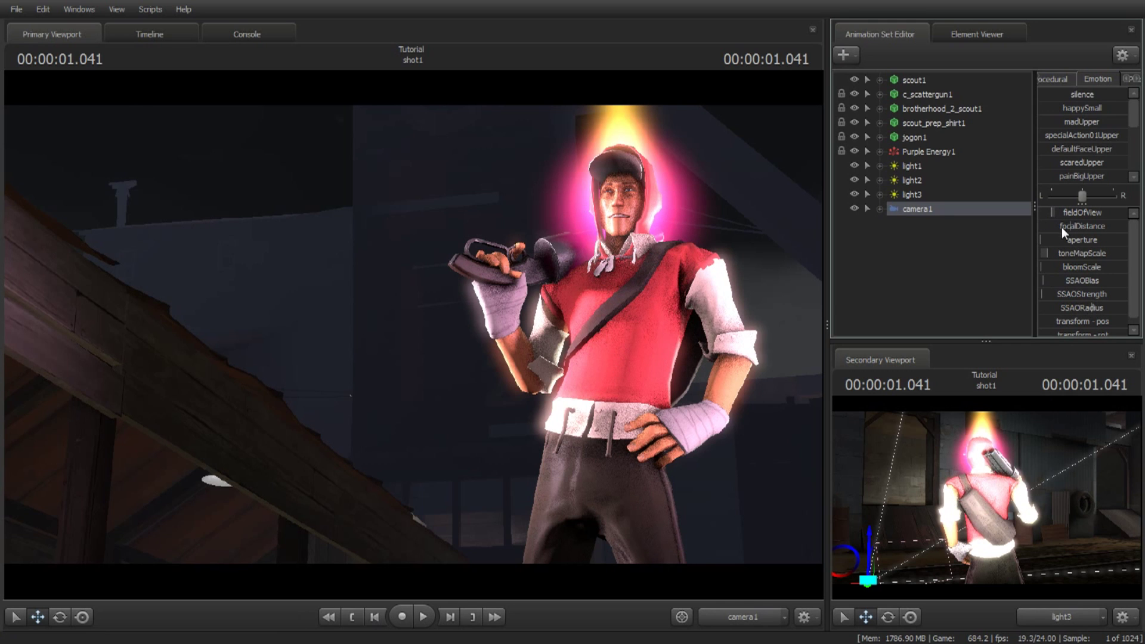
drag(1078, 224, 1109, 226)
mouse_move(1049, 240)
mouse_down()
mouse_move(1095, 240)
mouse_move(1053, 240)
mouse_up()
mouse_move(1052, 239)
mouse_down()
mouse_move(1120, 240)
mouse_move(1064, 240)
mouse_up()
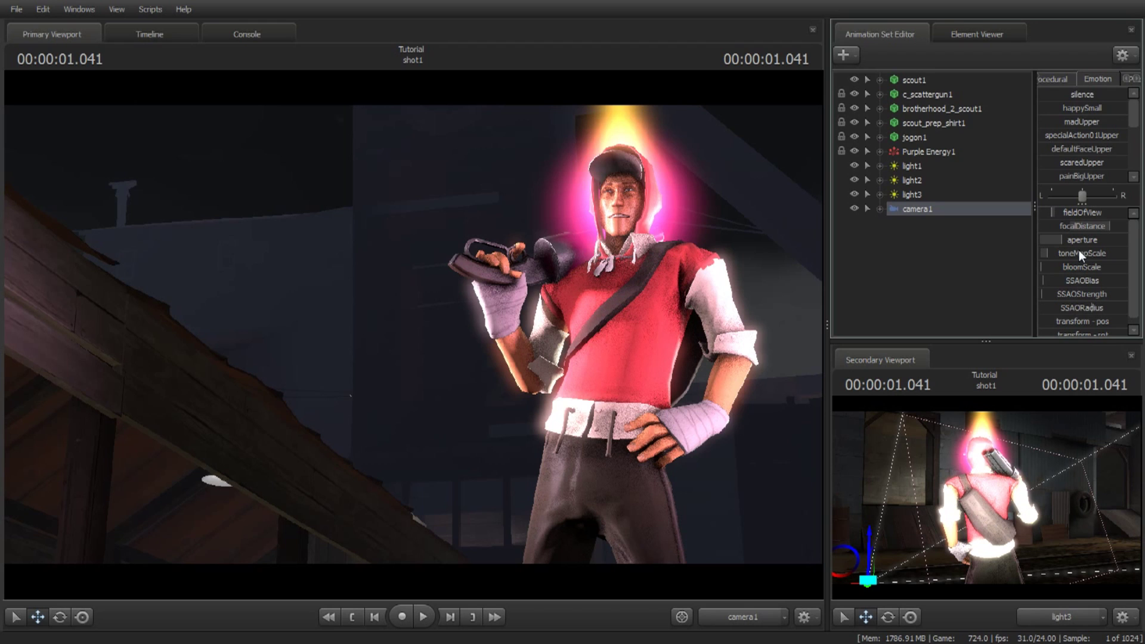
drag(1072, 243, 1068, 243)
drag(1055, 281, 1061, 281)
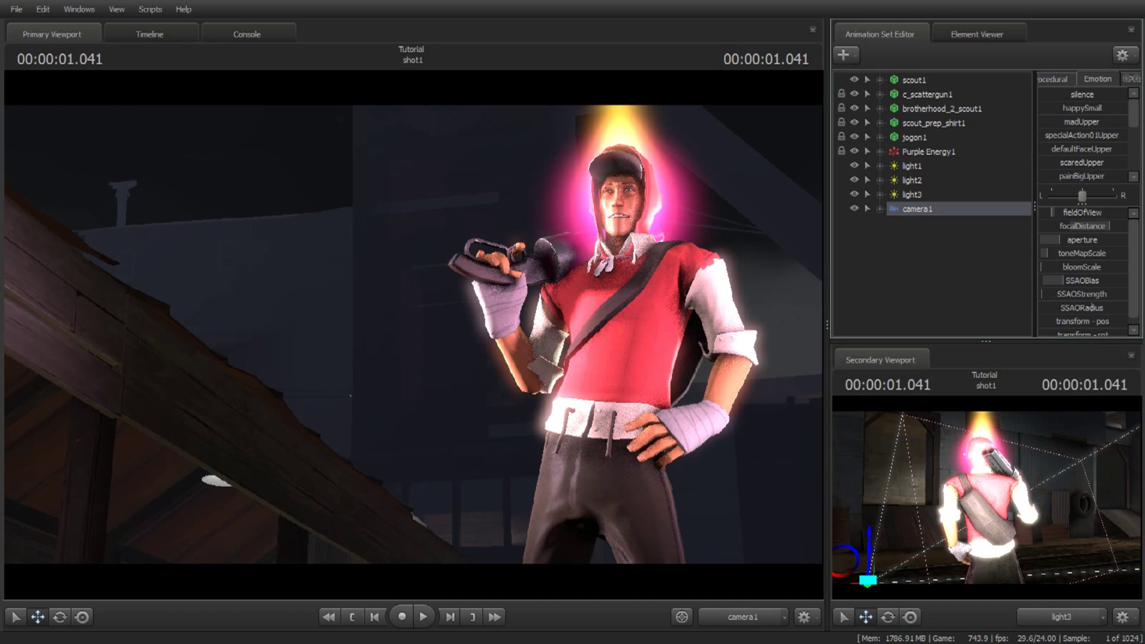
drag(1050, 294, 1089, 294)
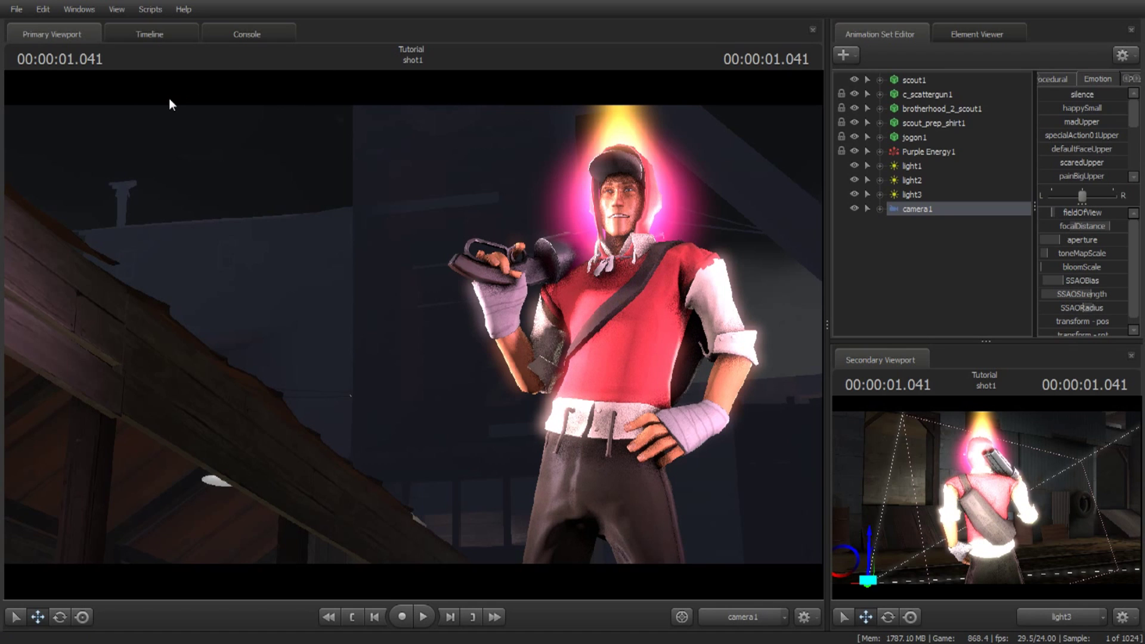
- Switch the timeline to the Clip Editor and check the refined depth-of-field render of the Scout in the Primary Viewport
click(137, 35)
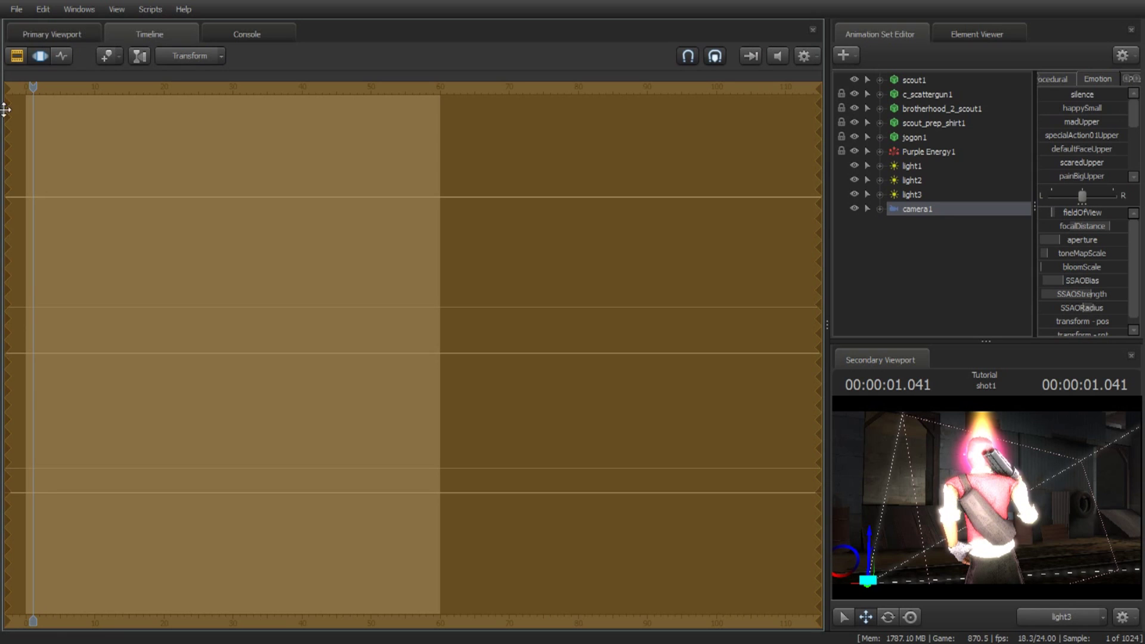
click(17, 57)
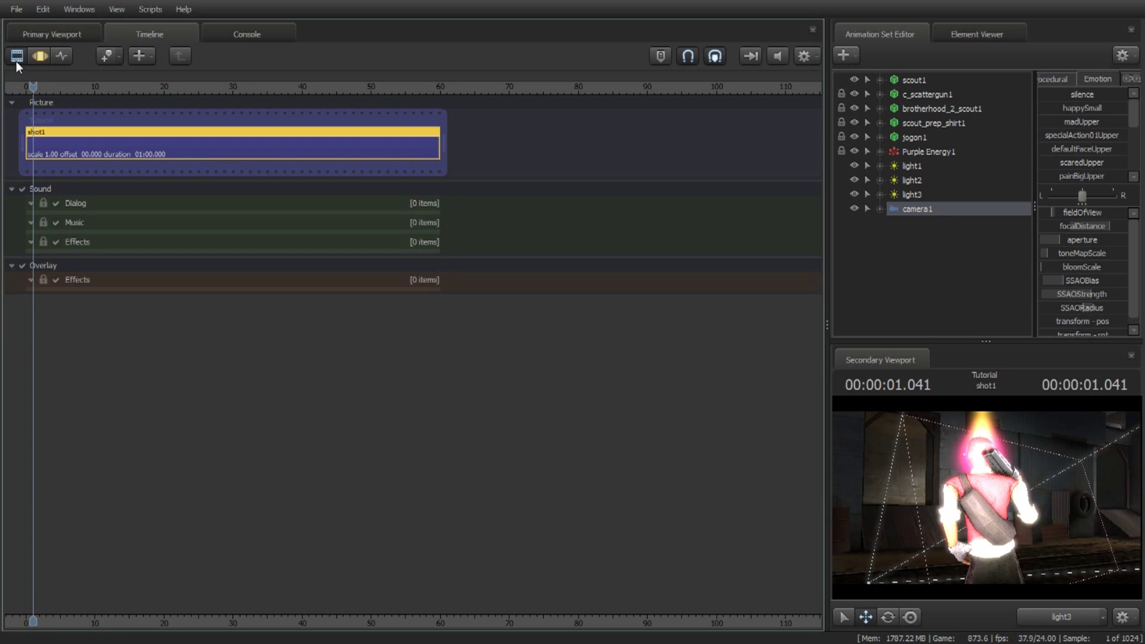
click(37, 36)
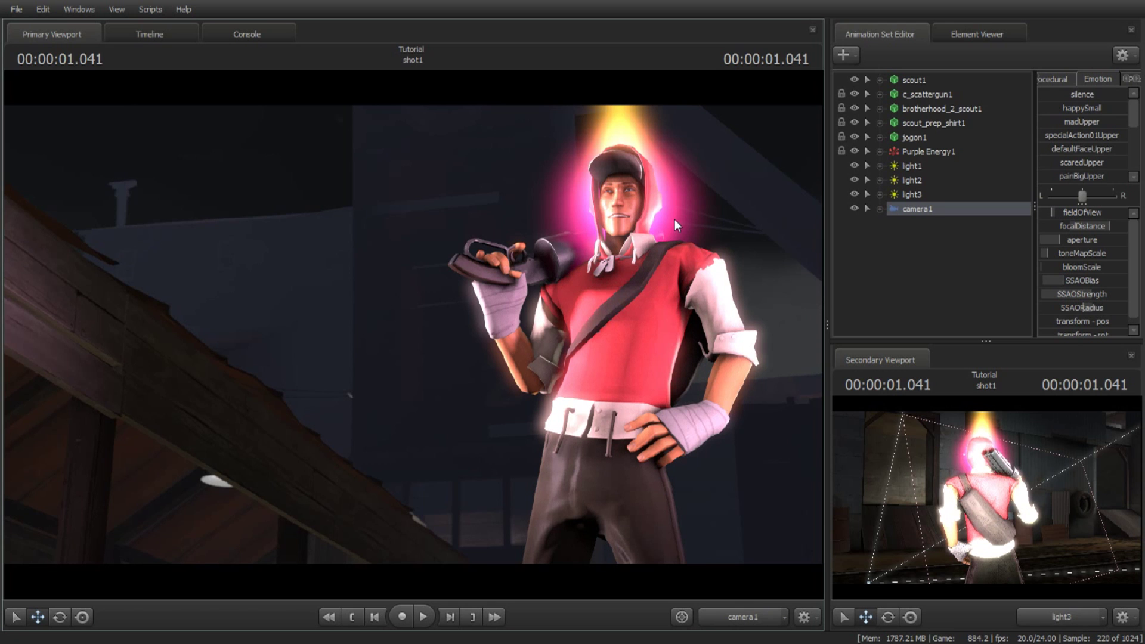
click(160, 33)
click(51, 32)
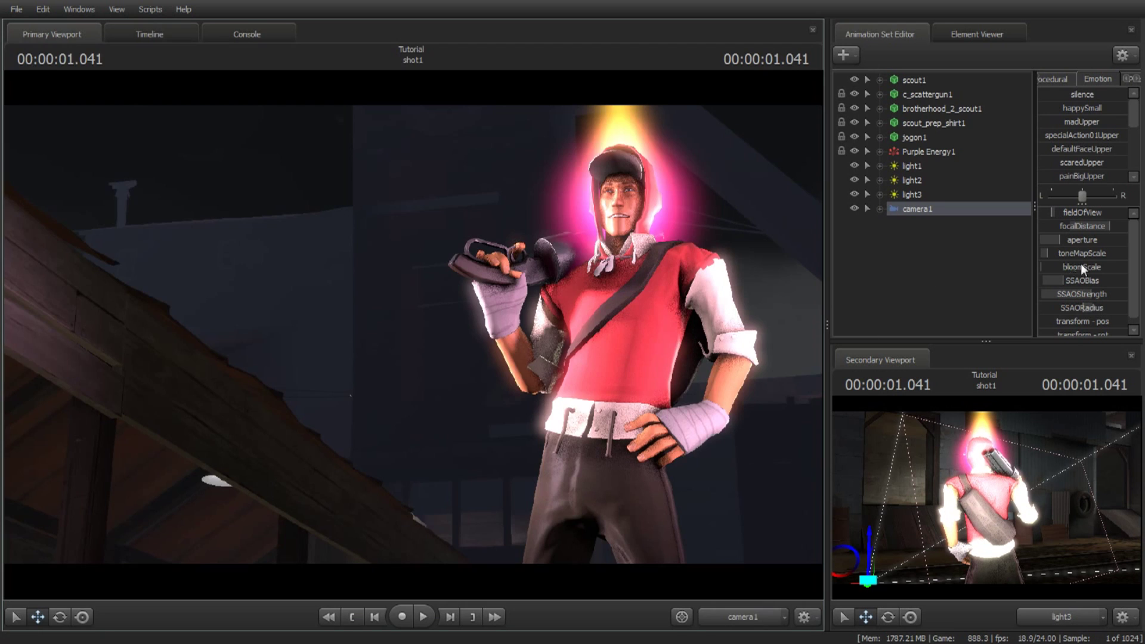
- Increase camera1's aperture a little more and refresh the Primary Viewport's progressive render
drag(1060, 239, 1066, 239)
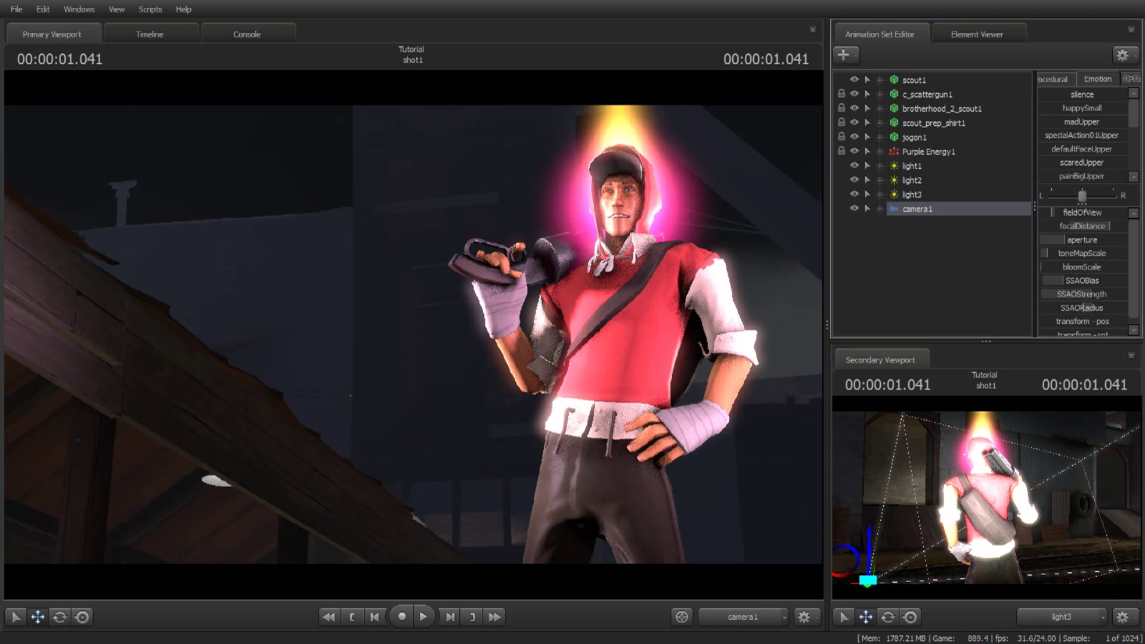
click(126, 33)
click(36, 34)
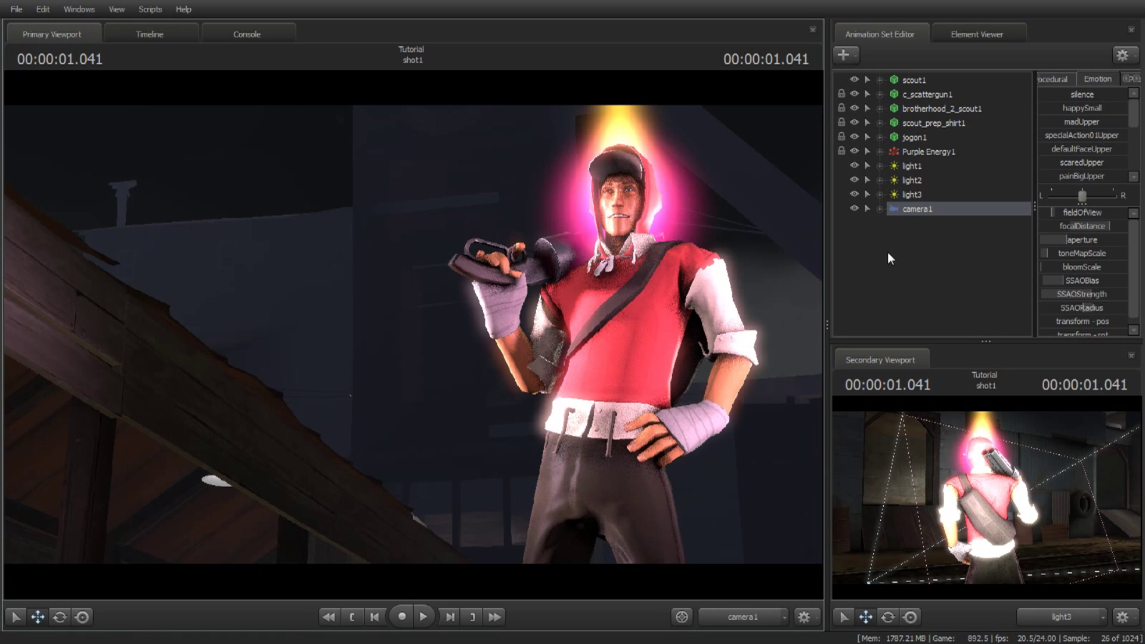
- Start a poster export of the scene, saving the modified session first
click(14, 9)
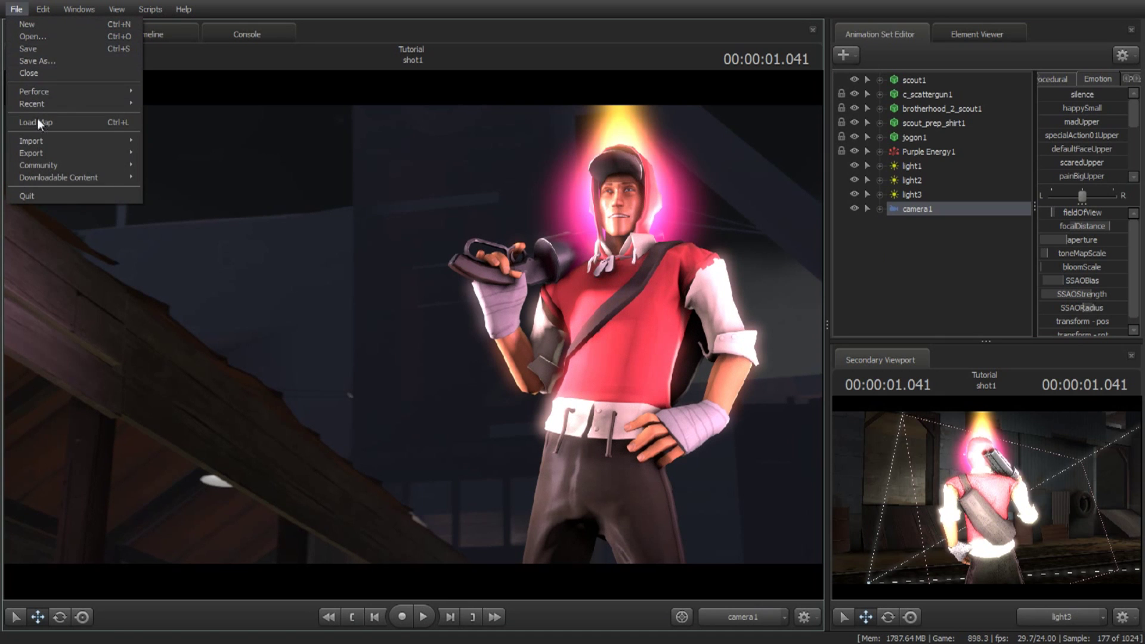
mouse_move(66, 156)
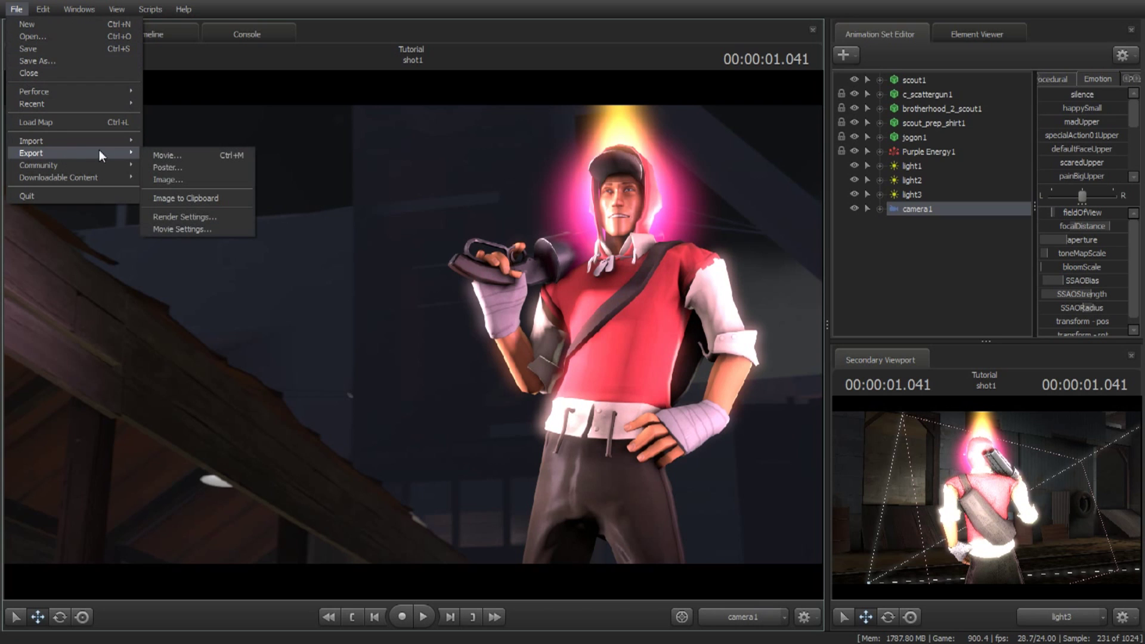
click(175, 167)
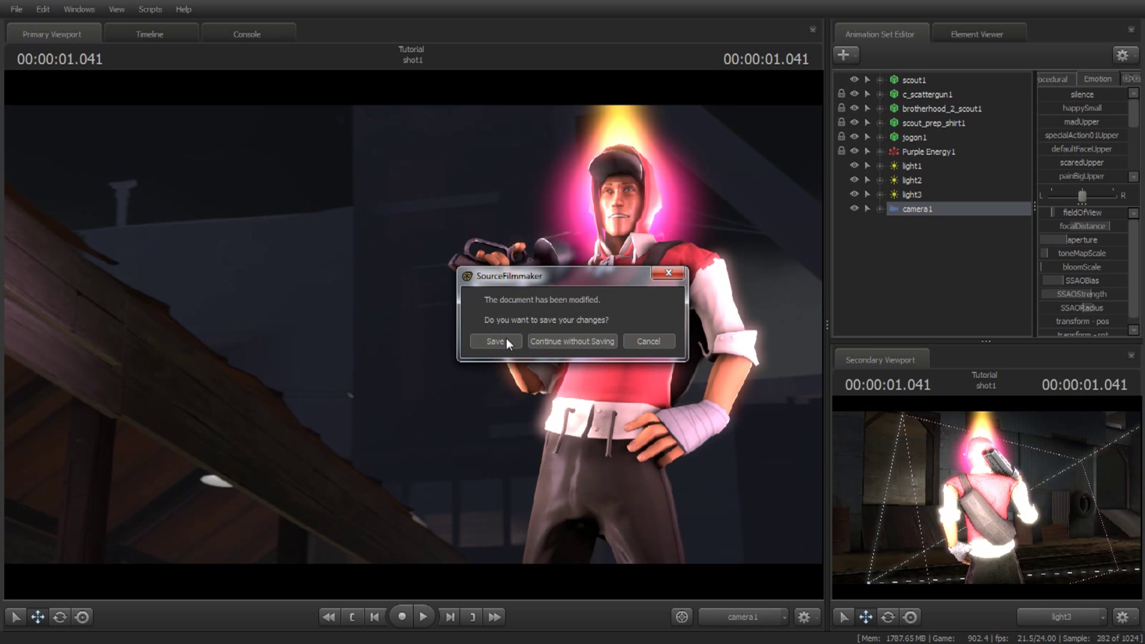
click(493, 341)
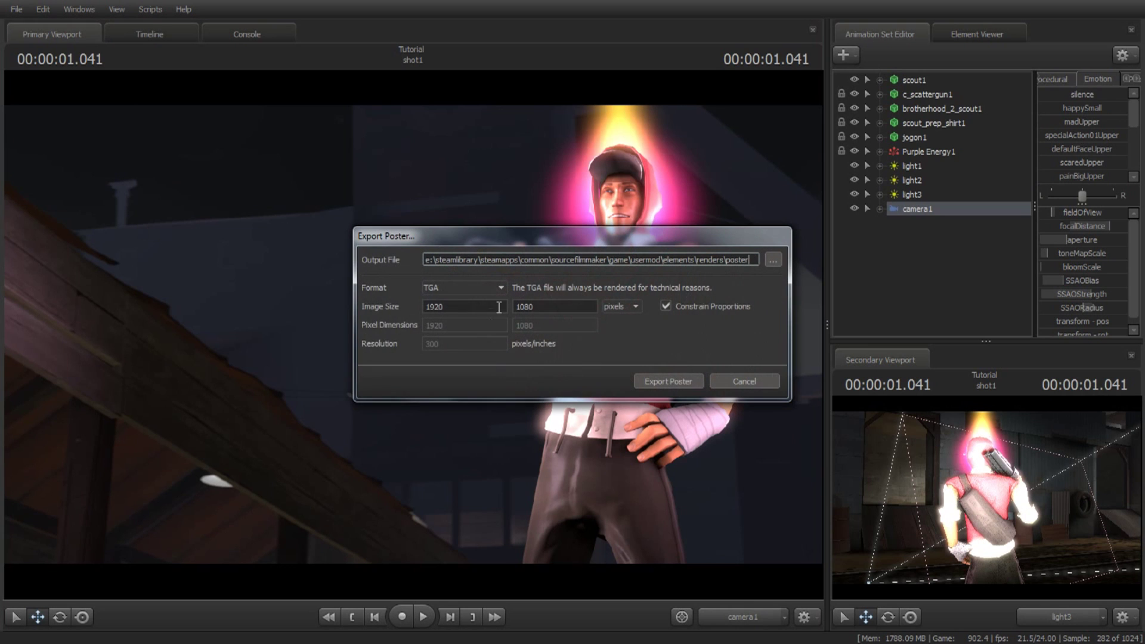
- Set the poster format to PNG with an image size of 1920 by 1080 pixels
click(456, 289)
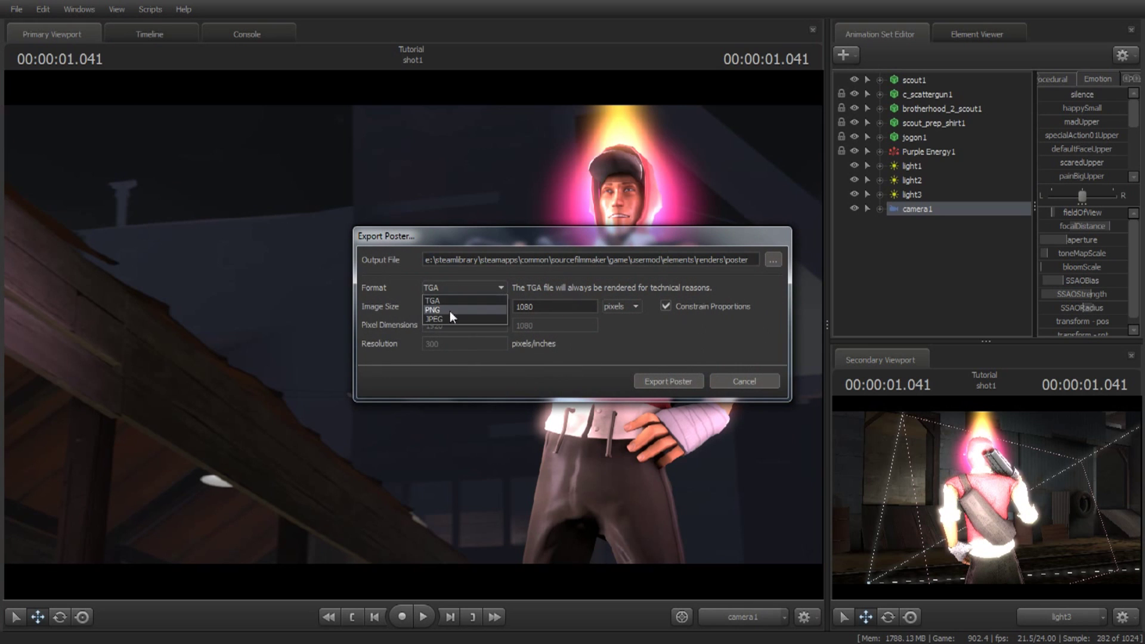
click(449, 310)
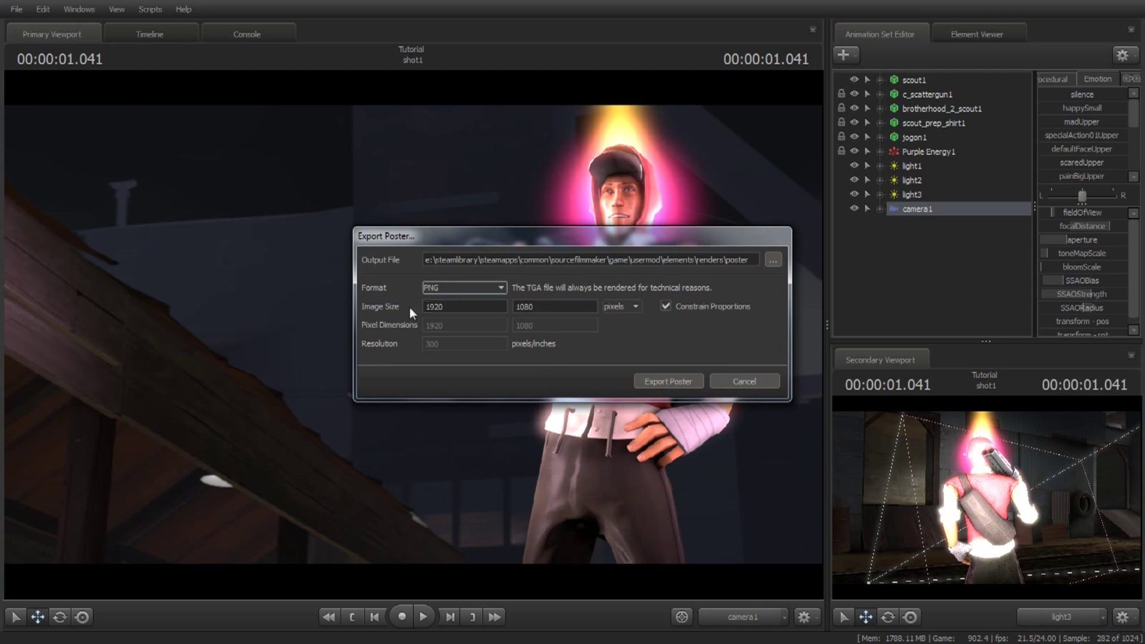
click(481, 308)
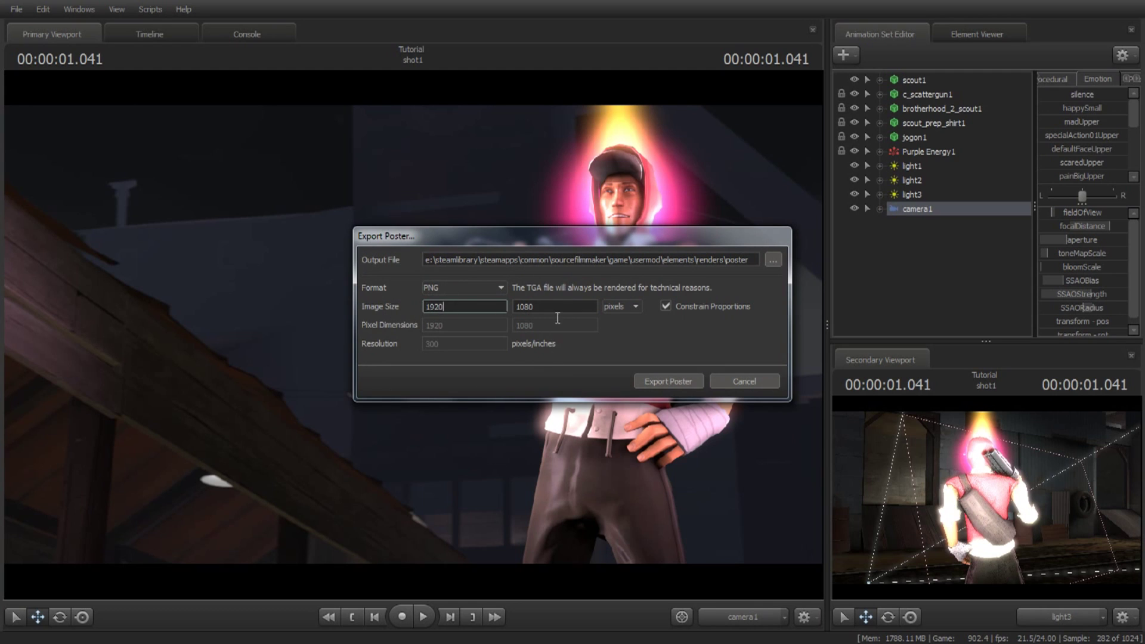
mouse_move(479, 305)
mouse_down()
mouse_move(413, 314)
mouse_move(488, 308)
mouse_up()
- Name the output file Tutorial in the [SFM]Posters folder and export the poster
click(772, 260)
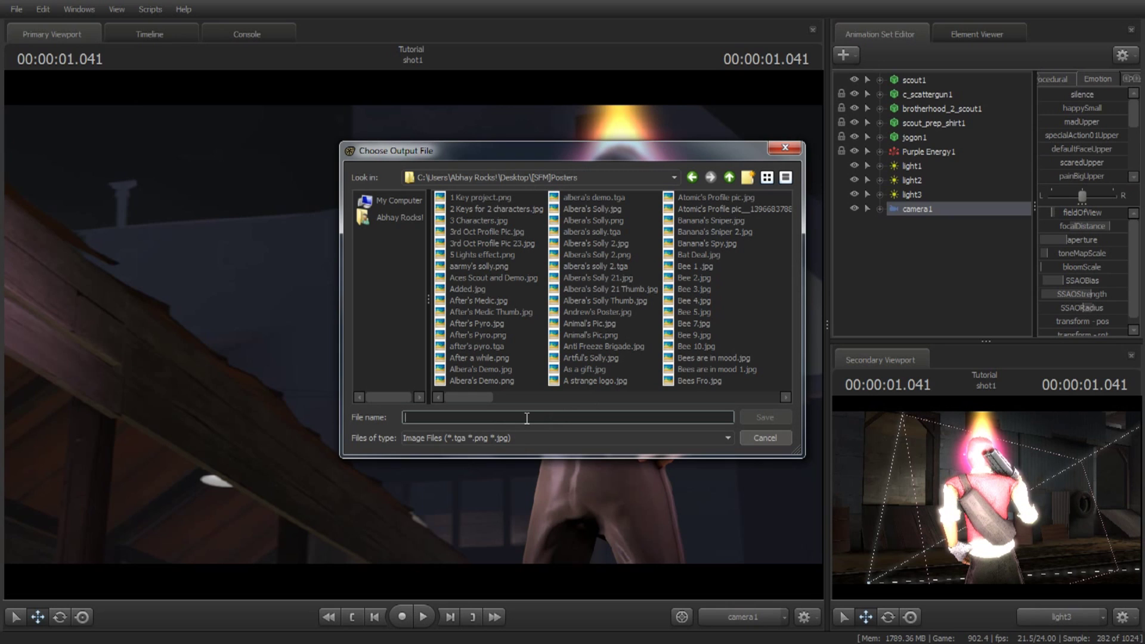
text(Tutorial)
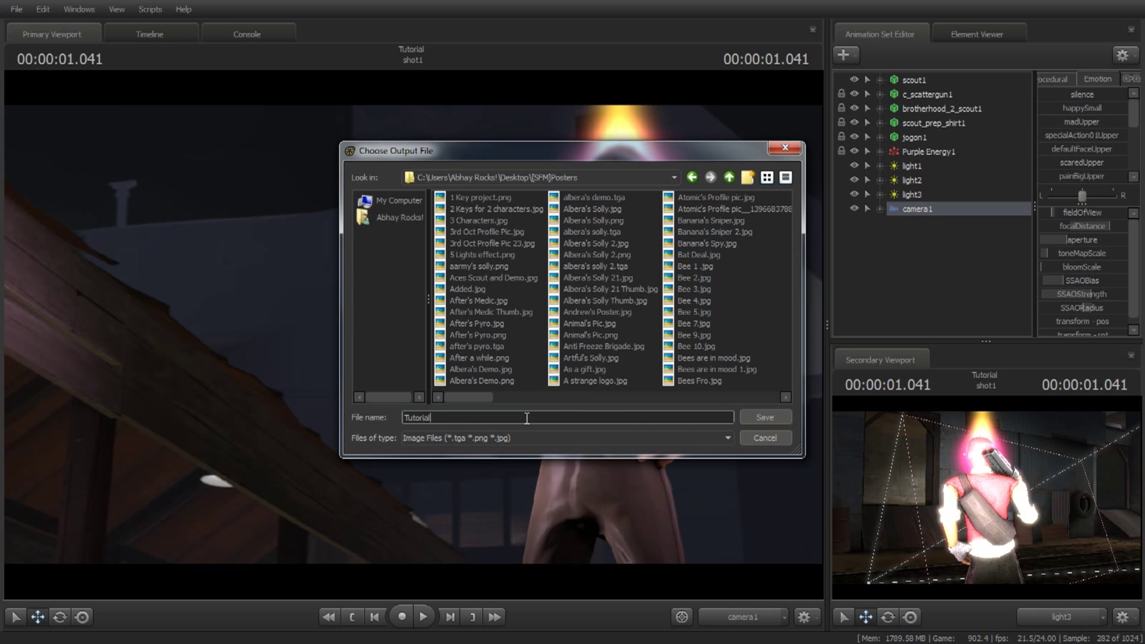
click(769, 417)
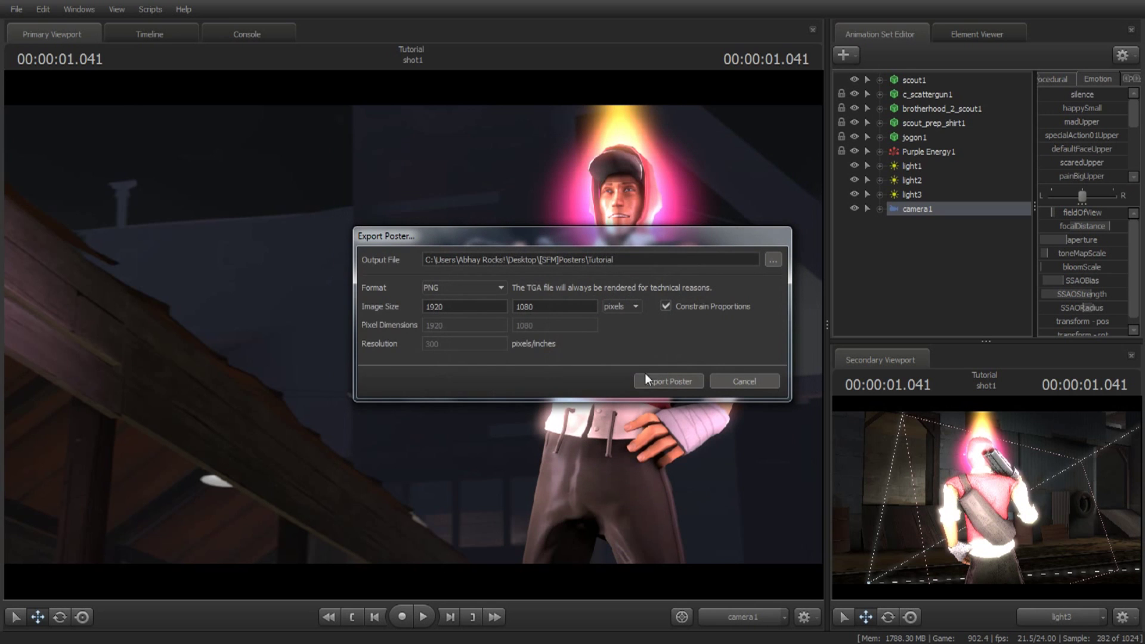
click(663, 381)
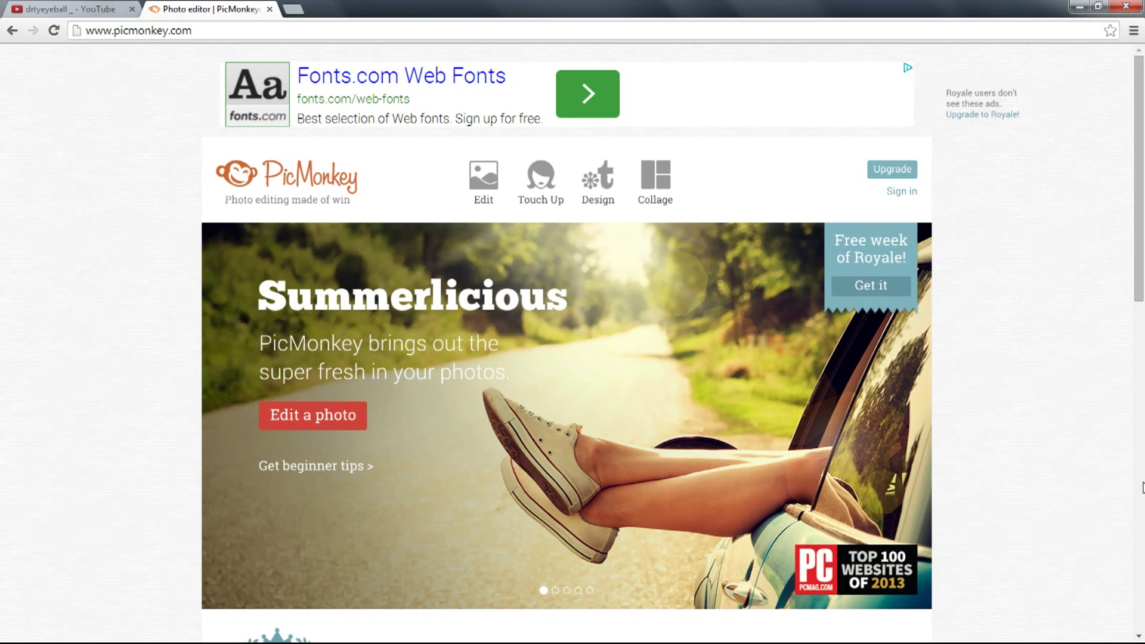
- Open Tutorial.png from the [SFM]Posters folder on the computer in PicMonkey's photo editor
click(462, 206)
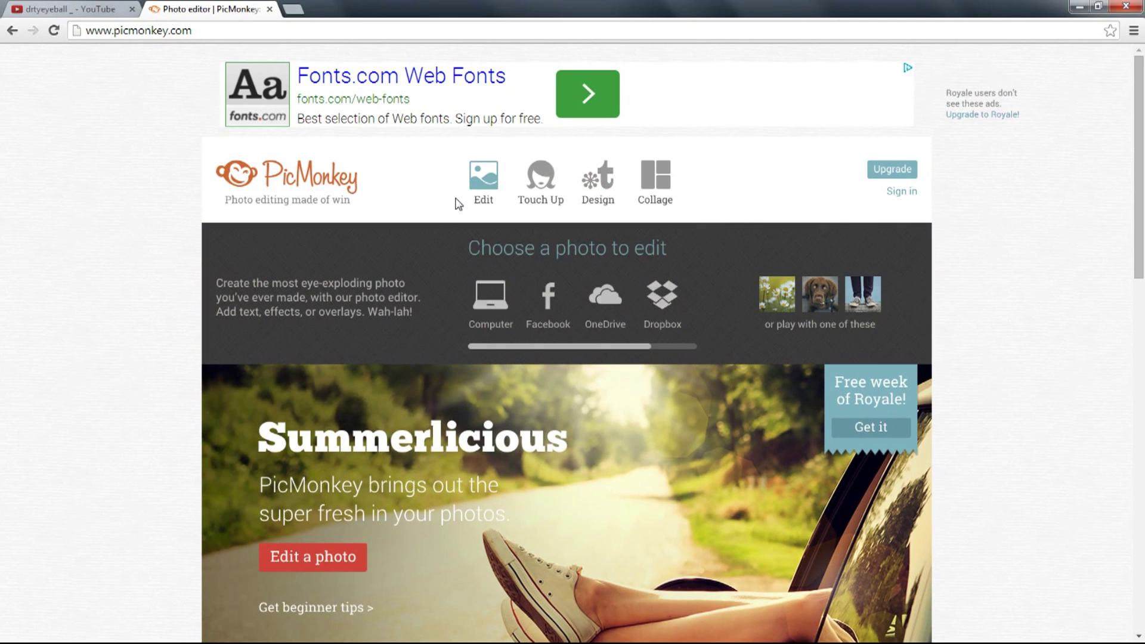
click(82, 258)
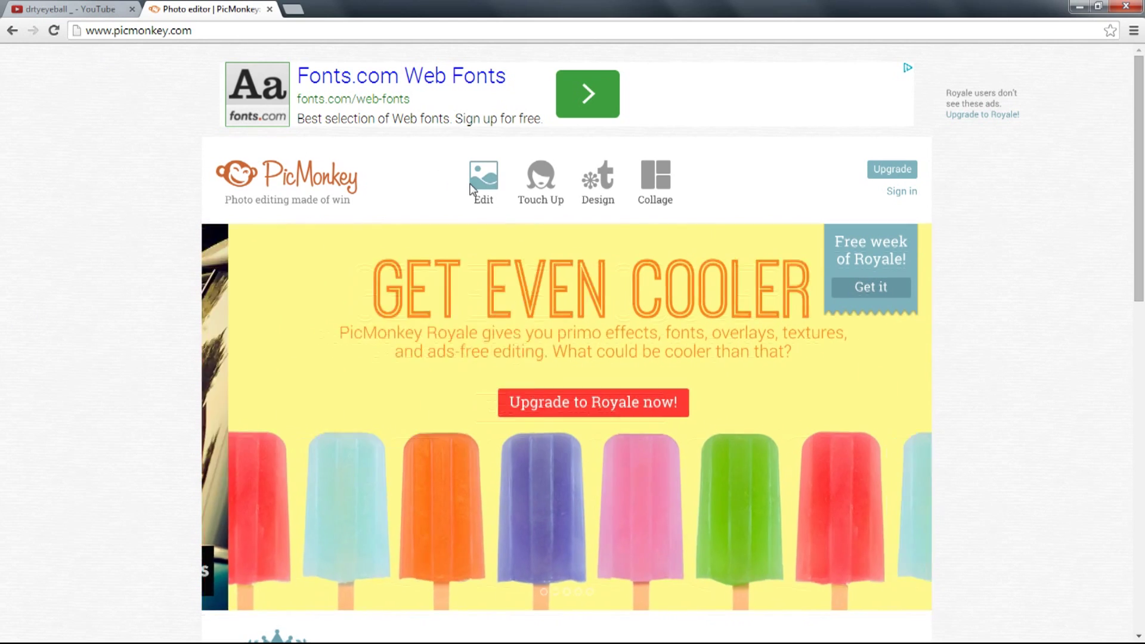
click(483, 179)
click(488, 298)
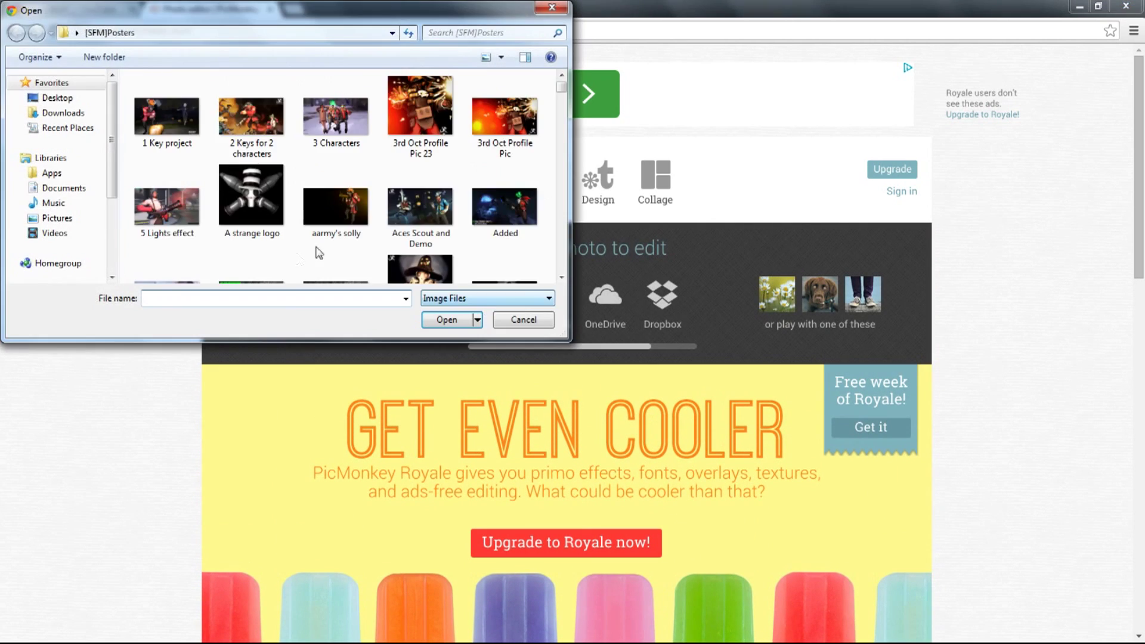
text(tut)
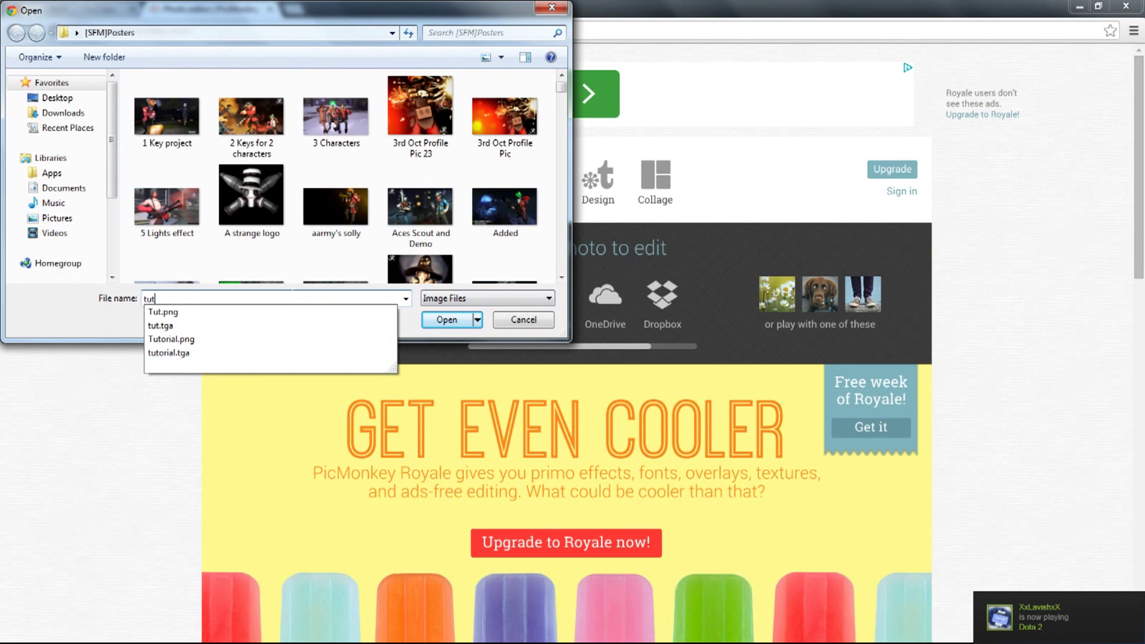
key(Down)
key(Down)
key(Down)
key(Return)
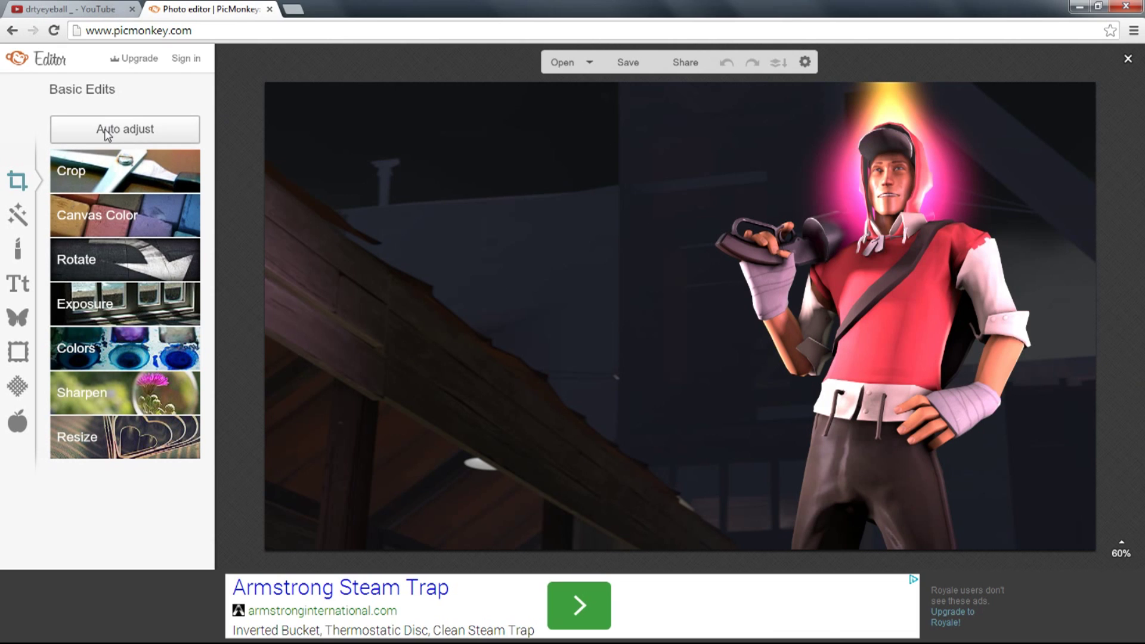
- Adjust the poster's exposure with contrast 11 and shadows about 9, and apply it
click(92, 301)
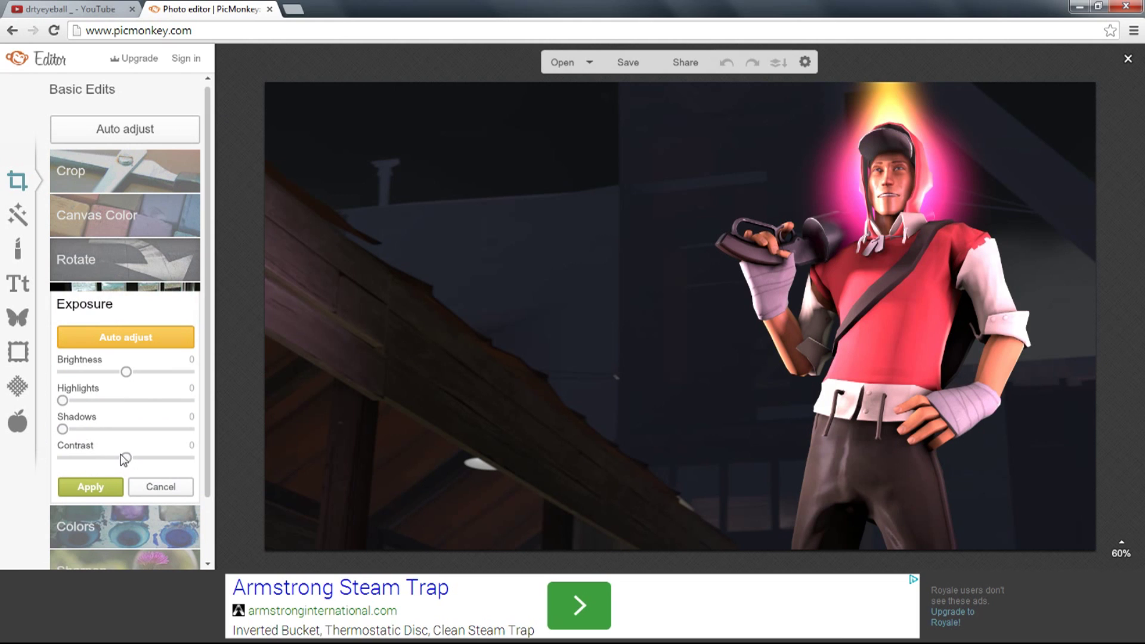
drag(127, 457, 136, 460)
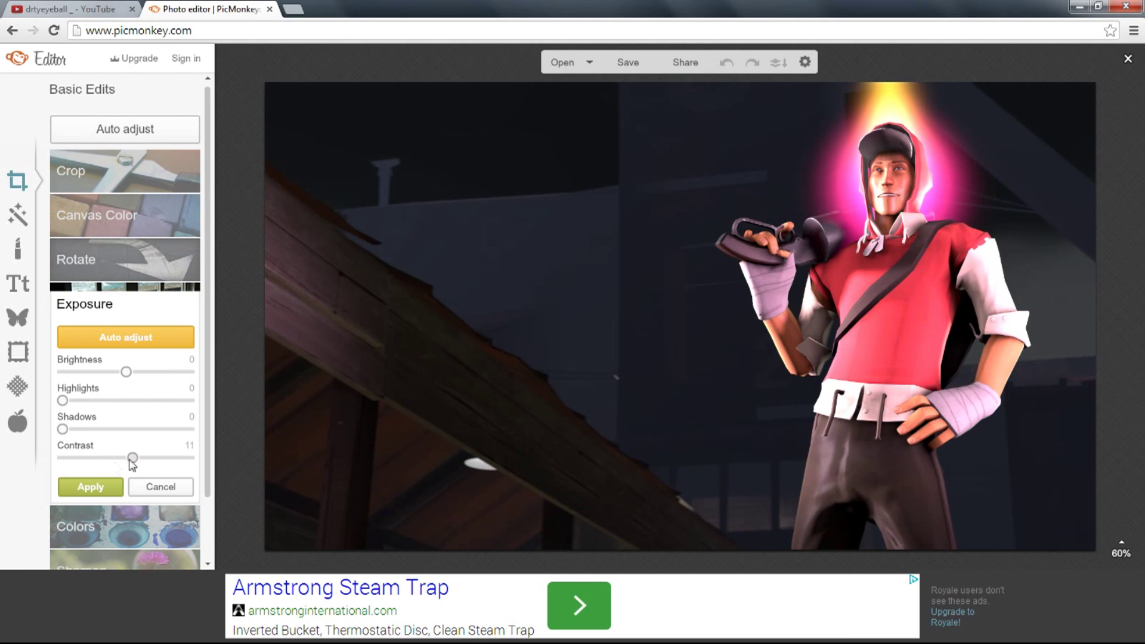
drag(63, 429, 75, 429)
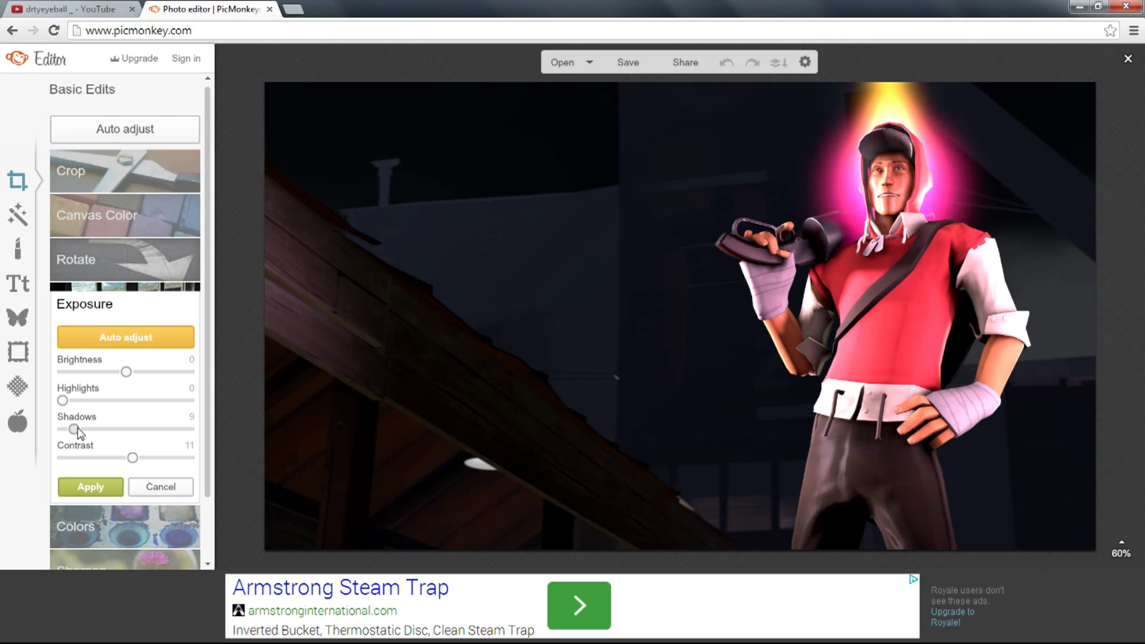
drag(76, 434, 75, 439)
click(105, 488)
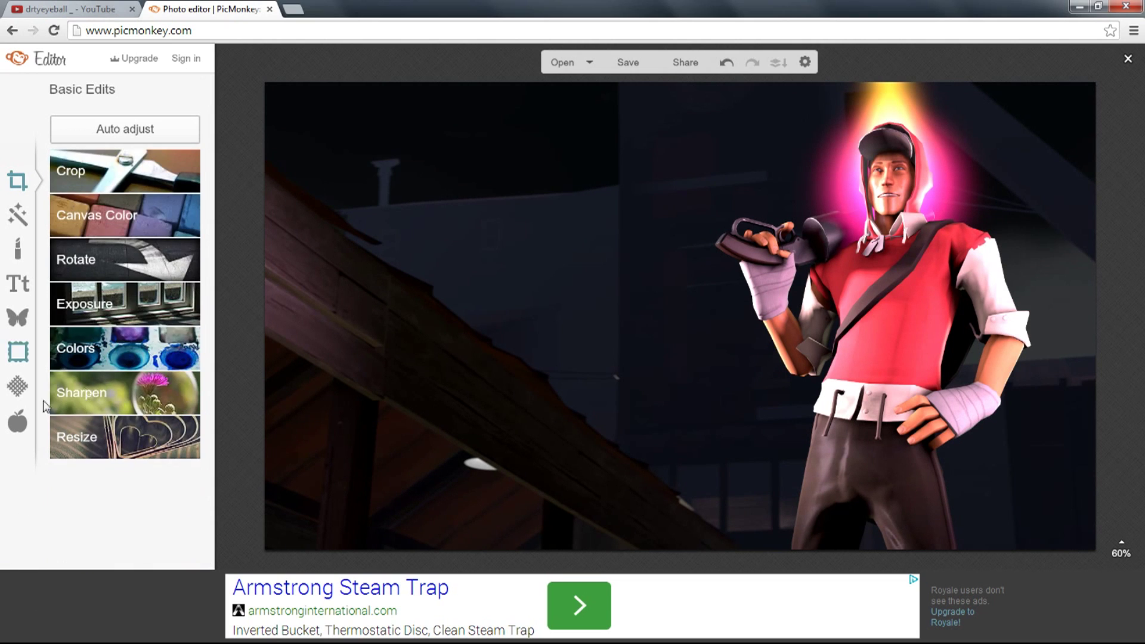
- Apply the Orton effect to the poster with its fade set to 85%
click(14, 218)
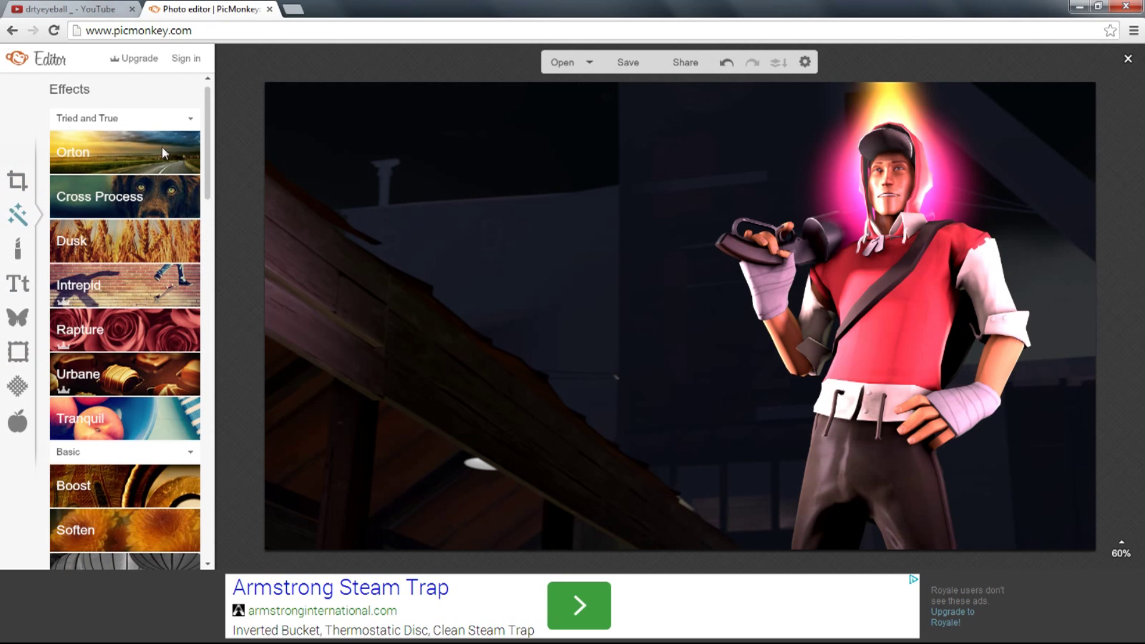
click(161, 153)
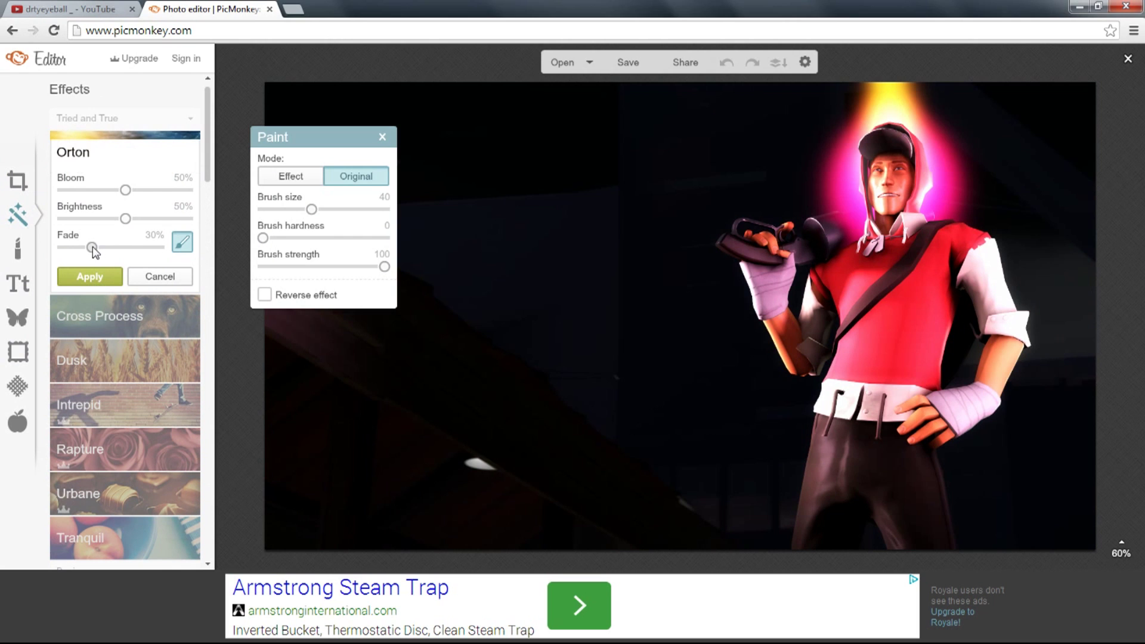
drag(93, 247, 149, 256)
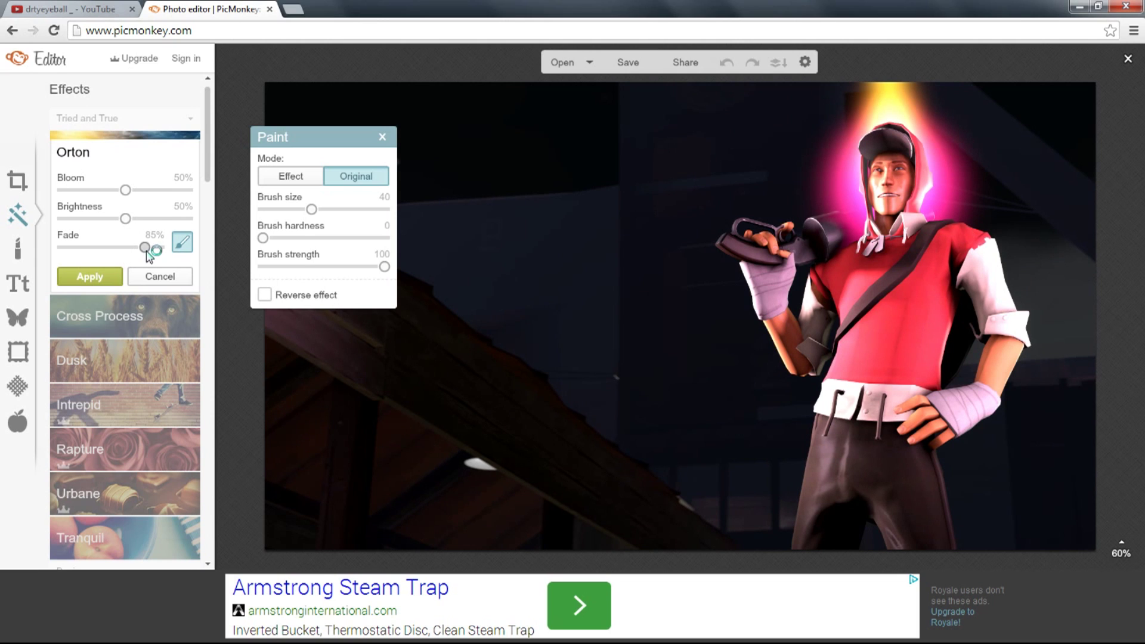
click(109, 277)
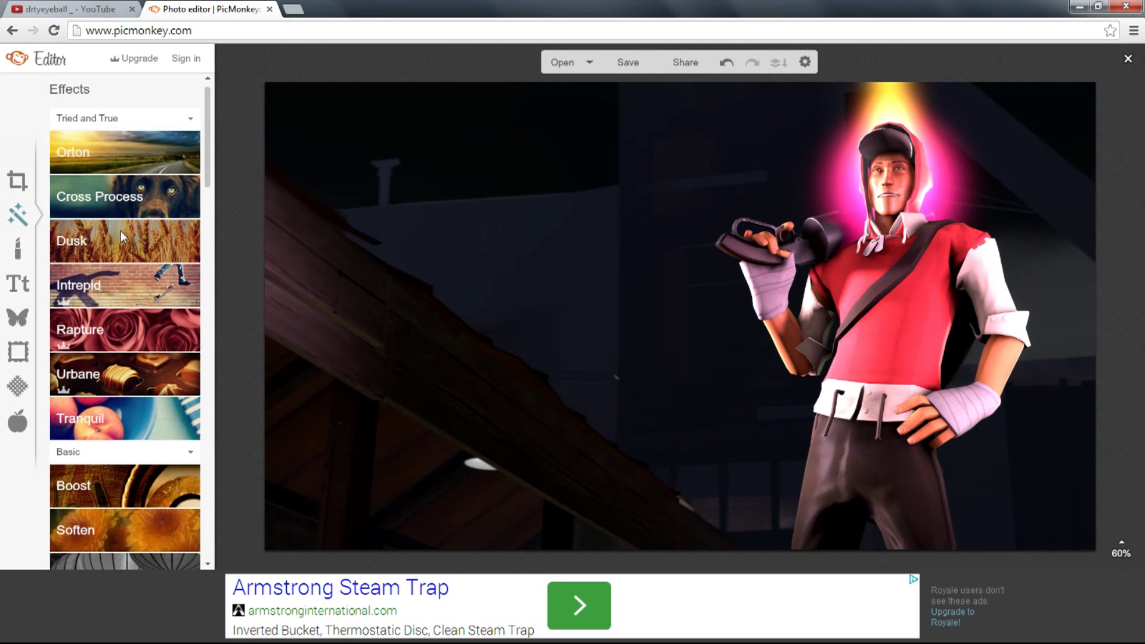
- Apply the green Cross Process effect to the poster with its fade at about 86%
click(122, 200)
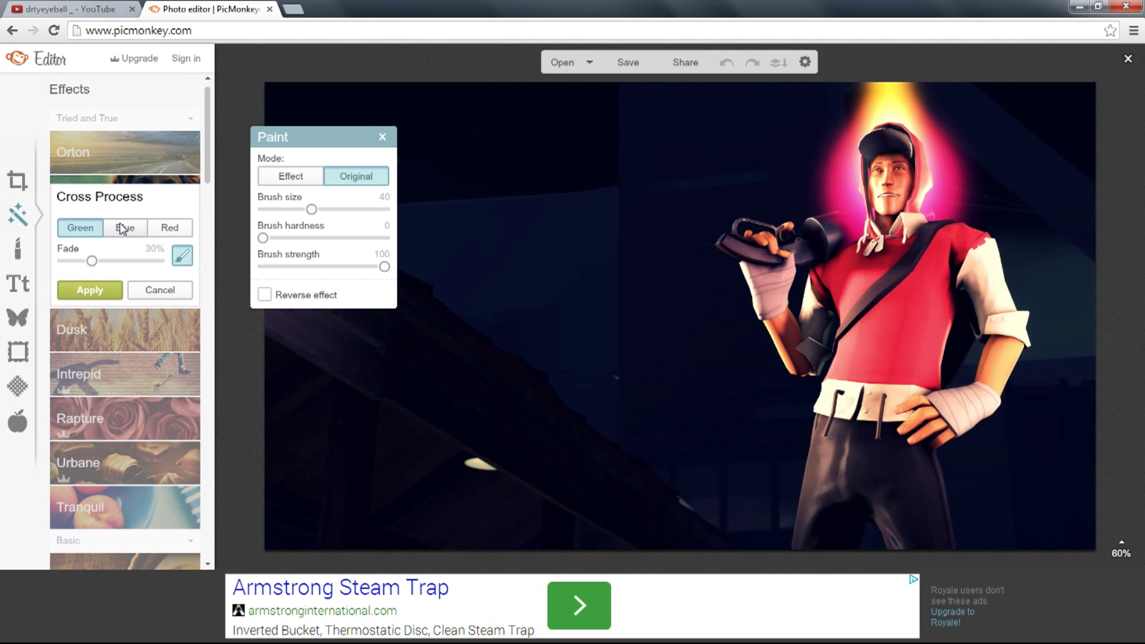
drag(92, 261, 103, 260)
click(164, 263)
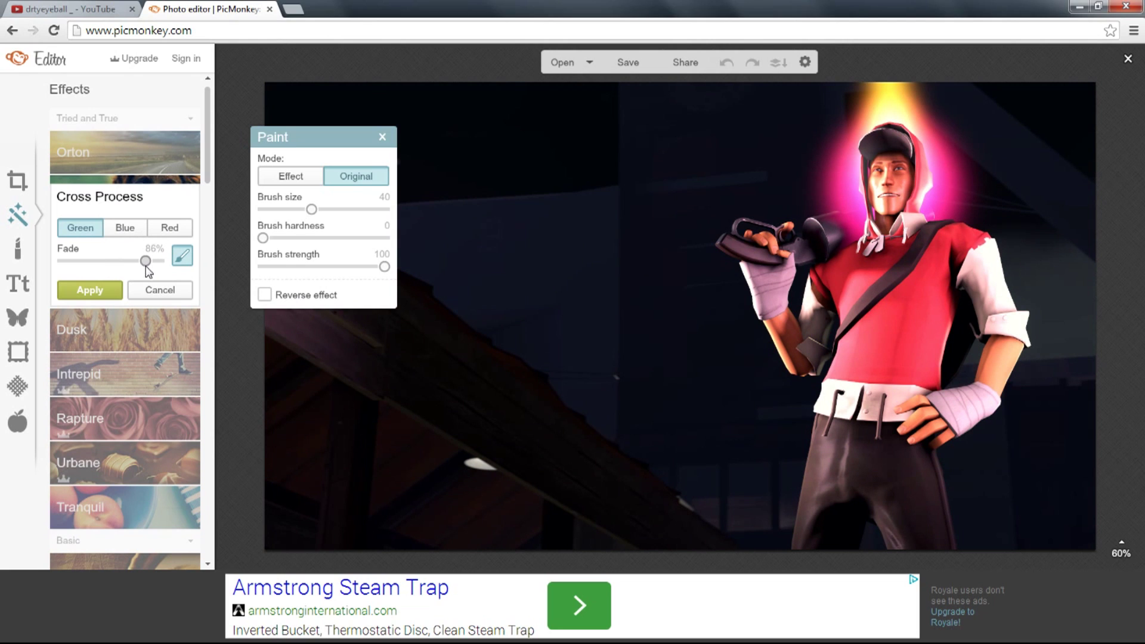
drag(147, 272, 144, 272)
click(108, 290)
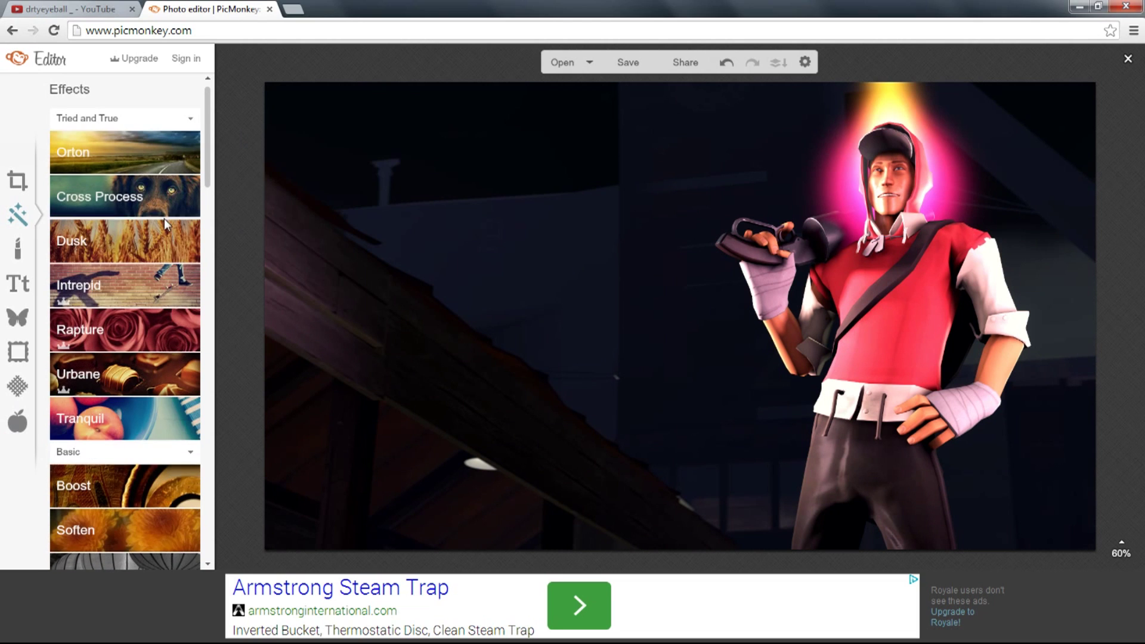
- Apply the Dusk effect to the poster with its fade set to 90%
click(160, 257)
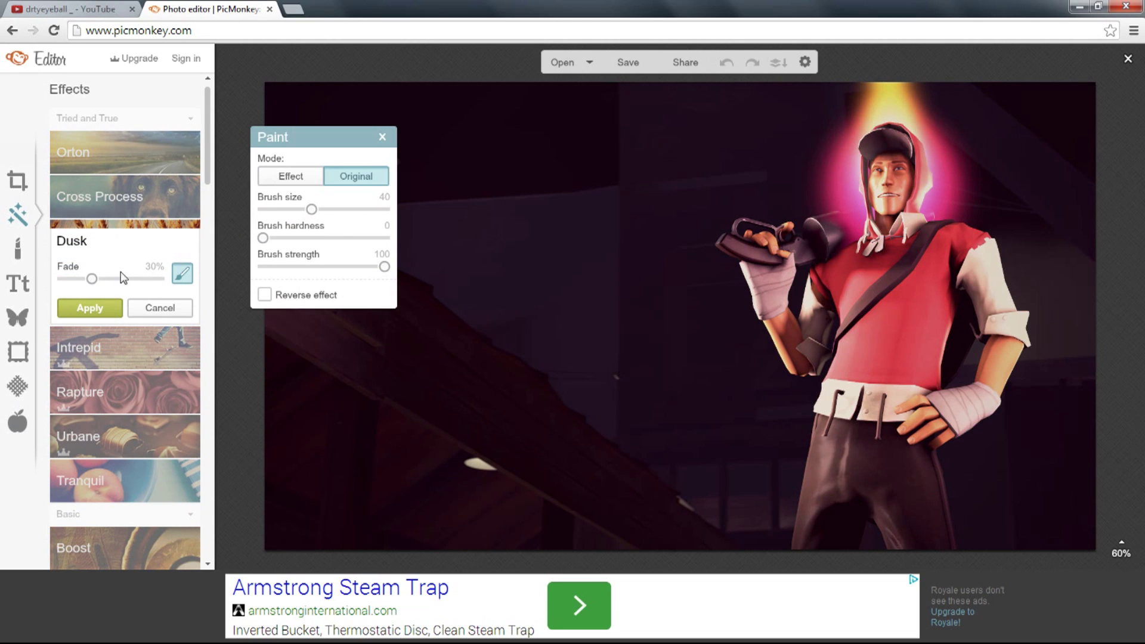
drag(91, 280, 154, 287)
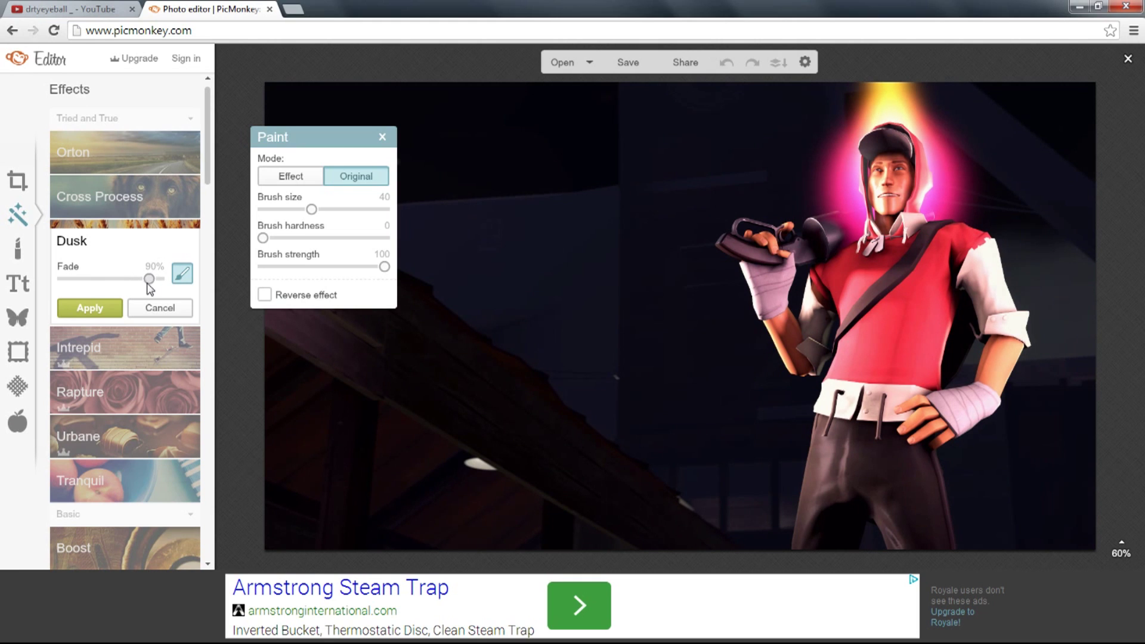
click(93, 310)
- Apply the Dark Edges effect to the poster with its fade set to 85%
scroll(154, 364, down, 6)
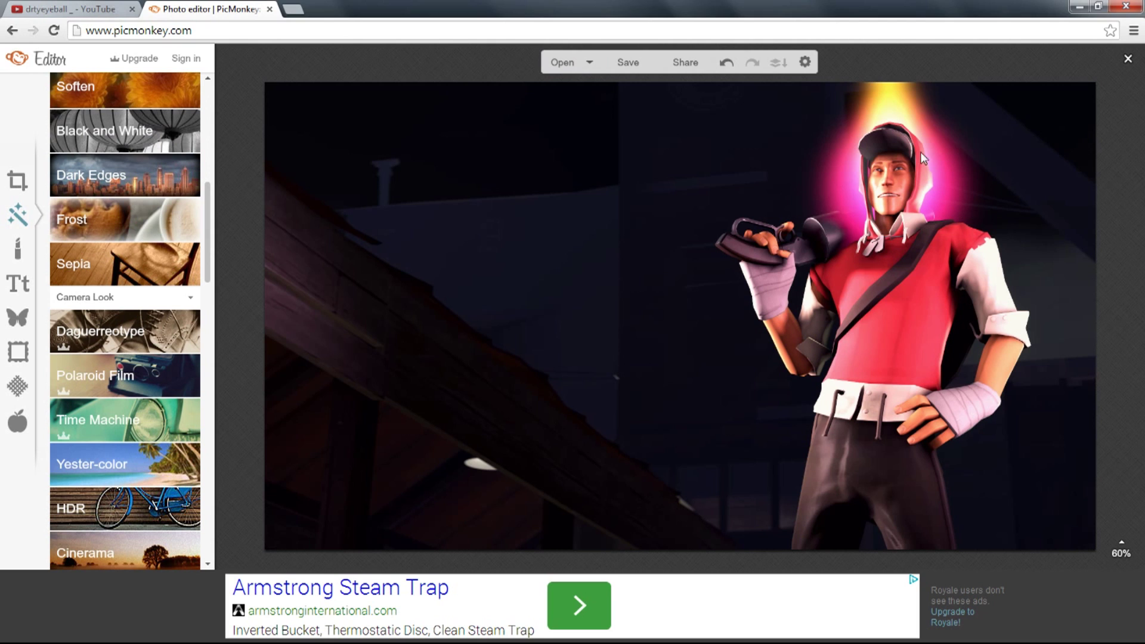
click(145, 179)
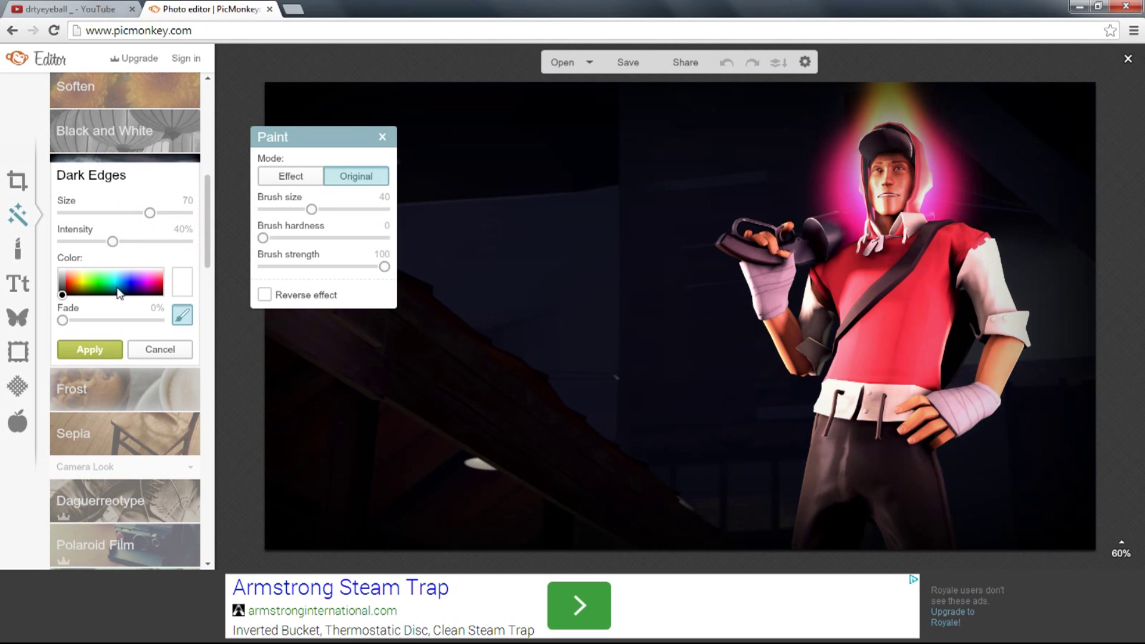
drag(62, 320, 144, 327)
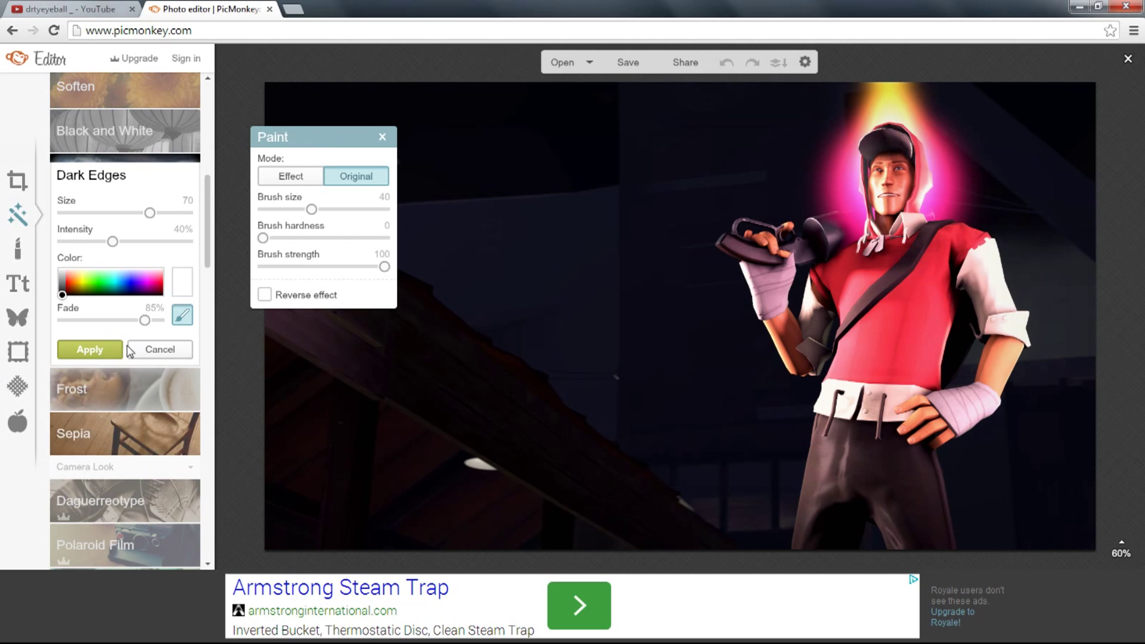
click(91, 352)
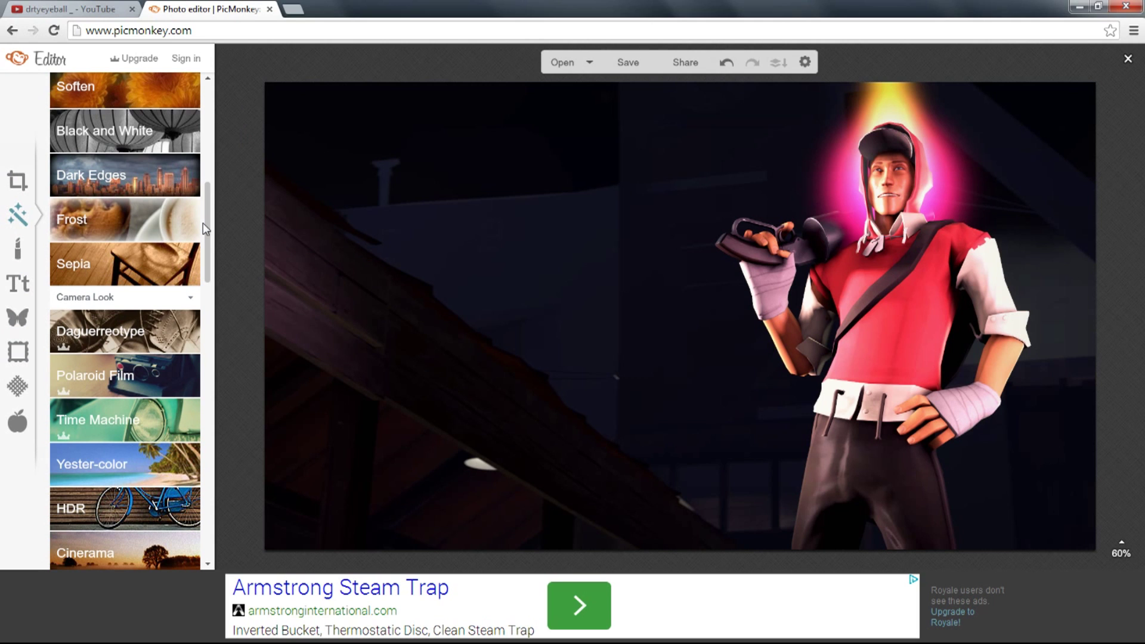
scroll(125, 358, down, 15)
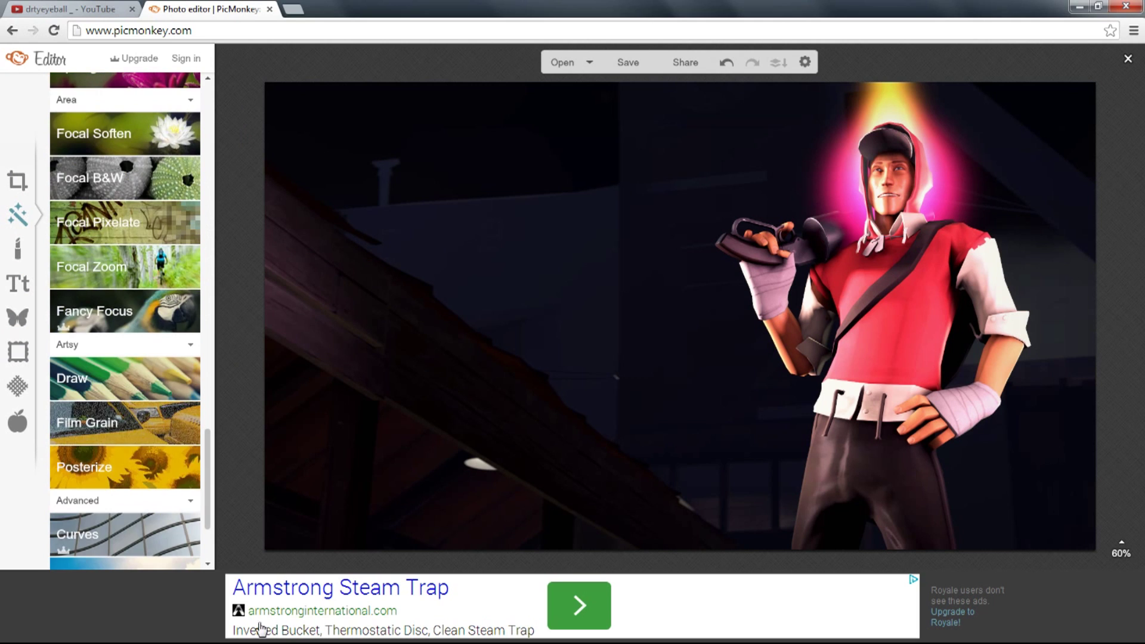
scroll(92, 317, up, 15)
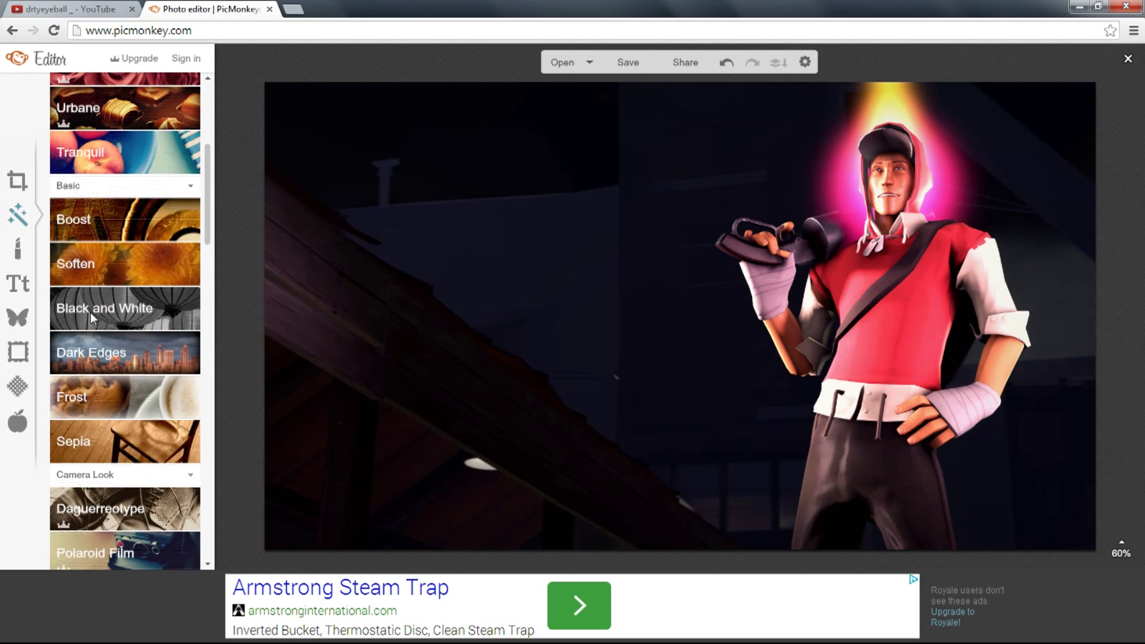
scroll(93, 317, up, 2)
scroll(478, 203, up, 2)
scroll(644, 197, down, 2)
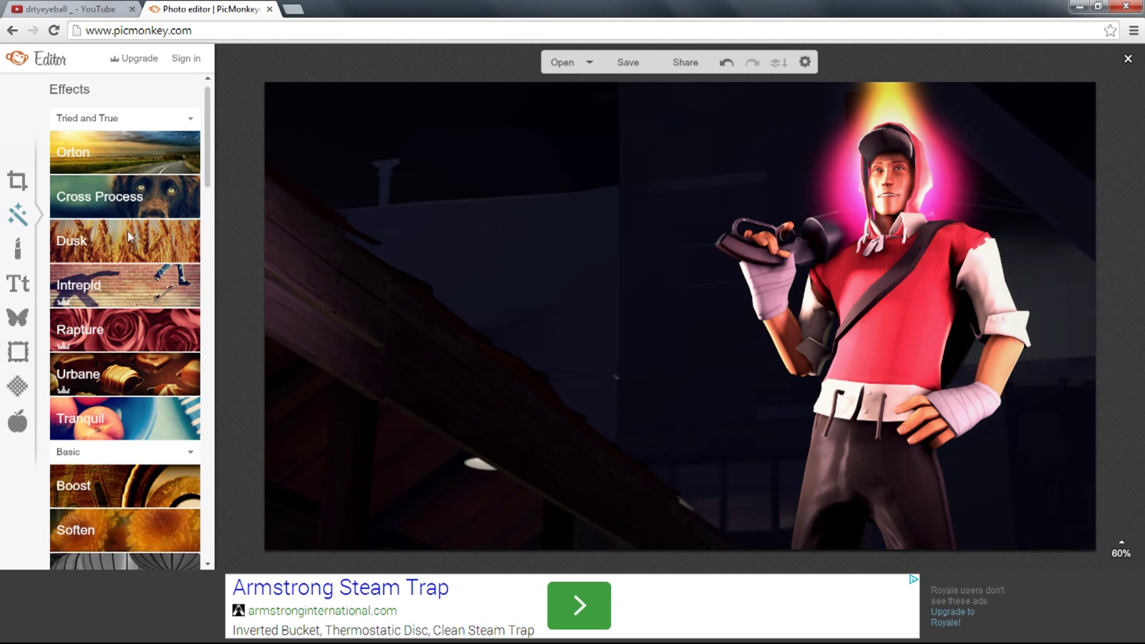
- Add the Logo JPG image from the Desktop to the poster as a custom overlay
click(17, 317)
click(138, 137)
click(41, 101)
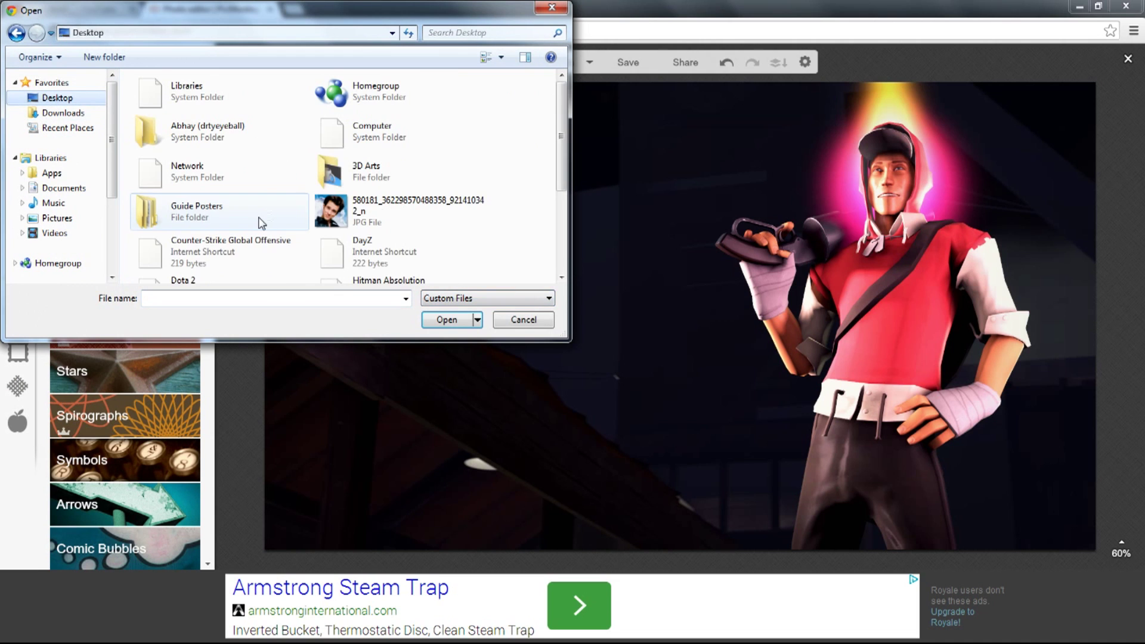
scroll(322, 227, down, 5)
scroll(344, 237, down, 3)
scroll(403, 237, up, 10)
scroll(296, 208, down, 3)
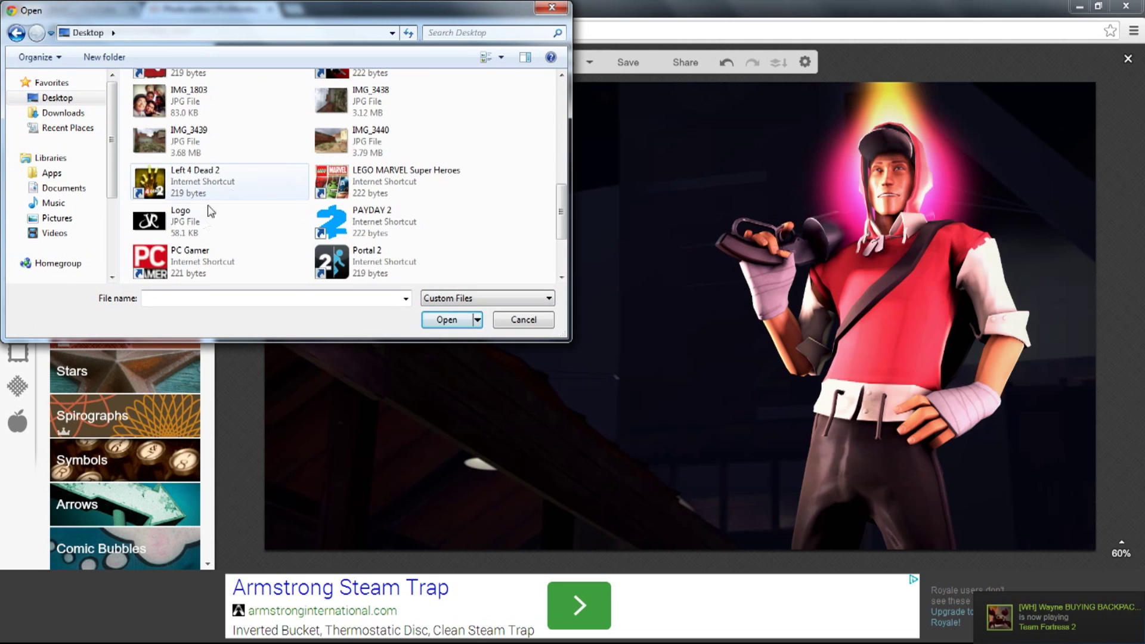
click(206, 223)
click(446, 320)
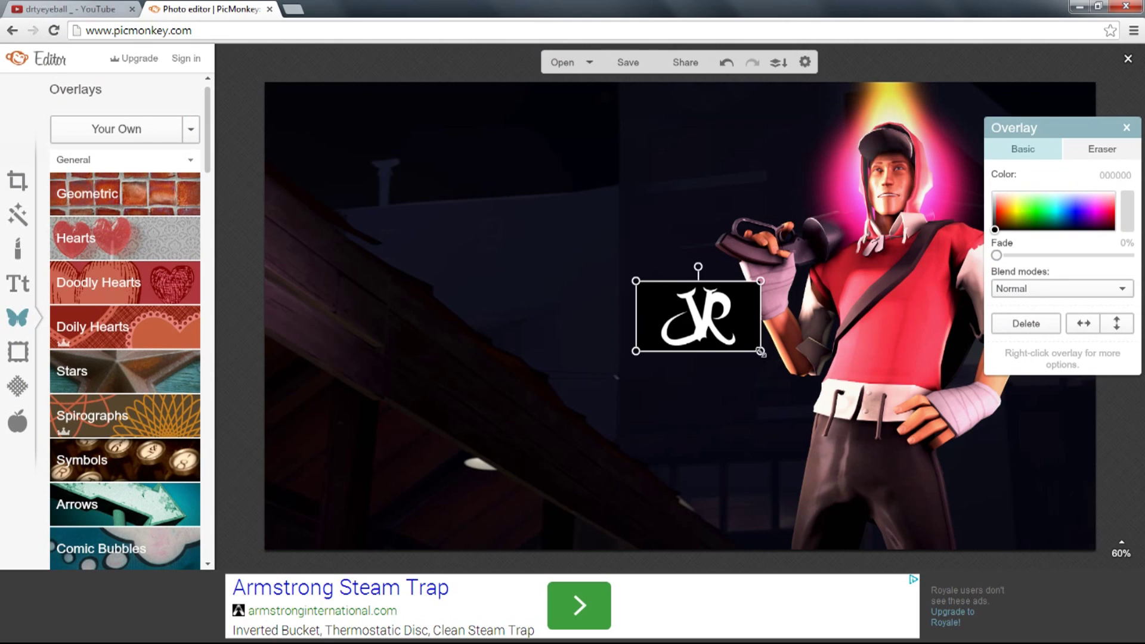
- Shrink the logo overlay, change its blend mode to drop the black background, and place it in the poster's lower-left corner
drag(758, 351, 692, 322)
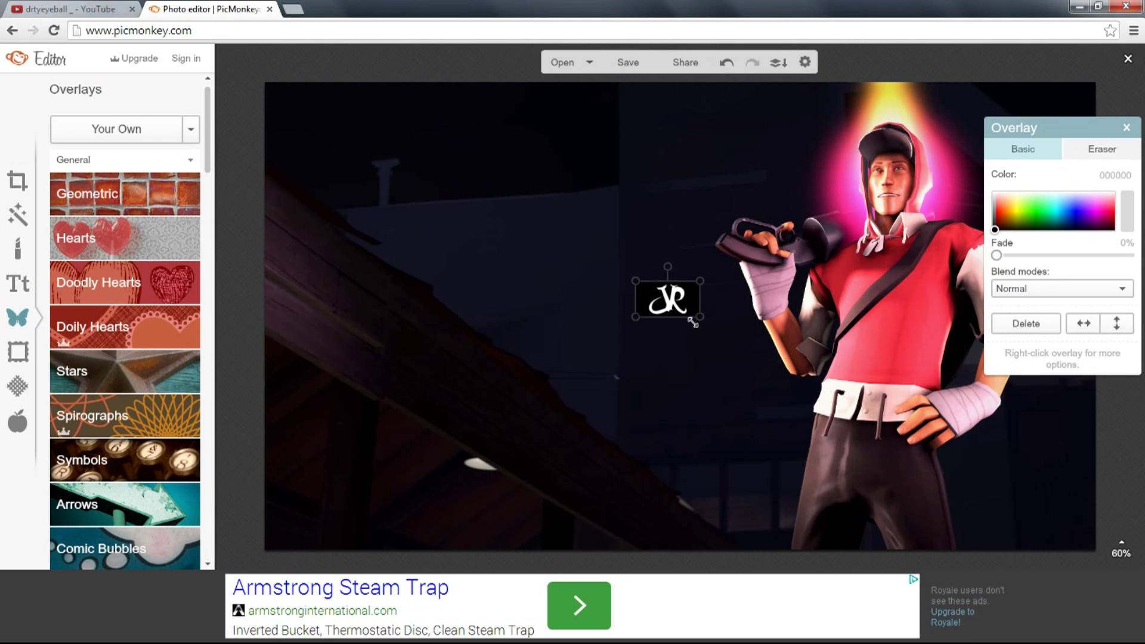
click(1022, 289)
click(1024, 322)
drag(671, 294, 293, 532)
click(324, 545)
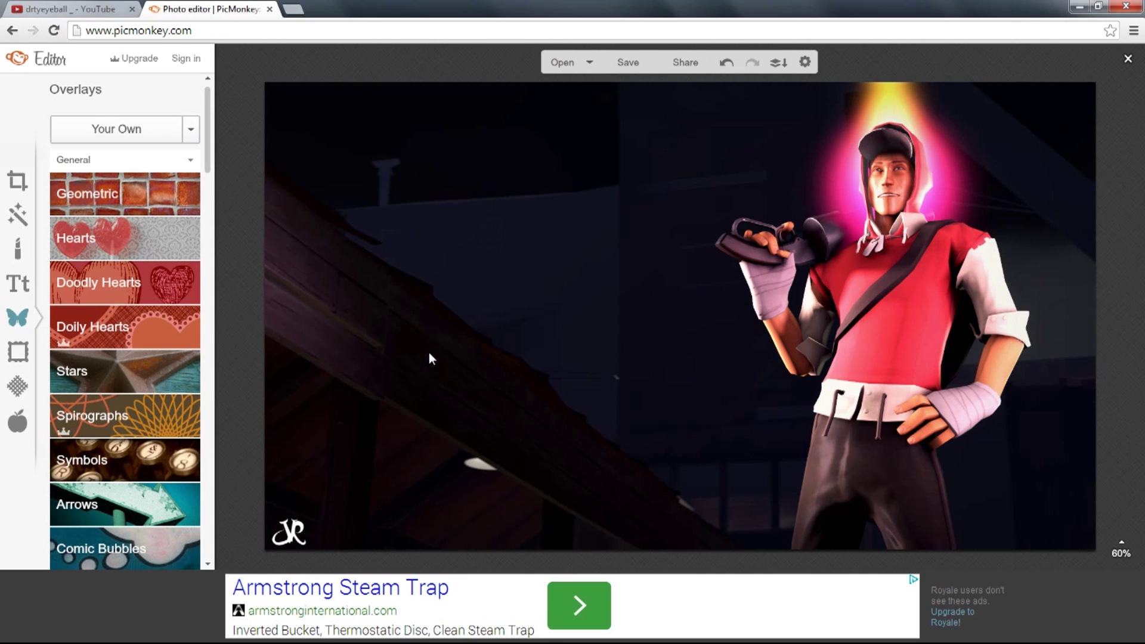
- Save the edited poster to the computer's [SFM]Posters folder as a .jpg named Tutorial in Sean quality
click(635, 69)
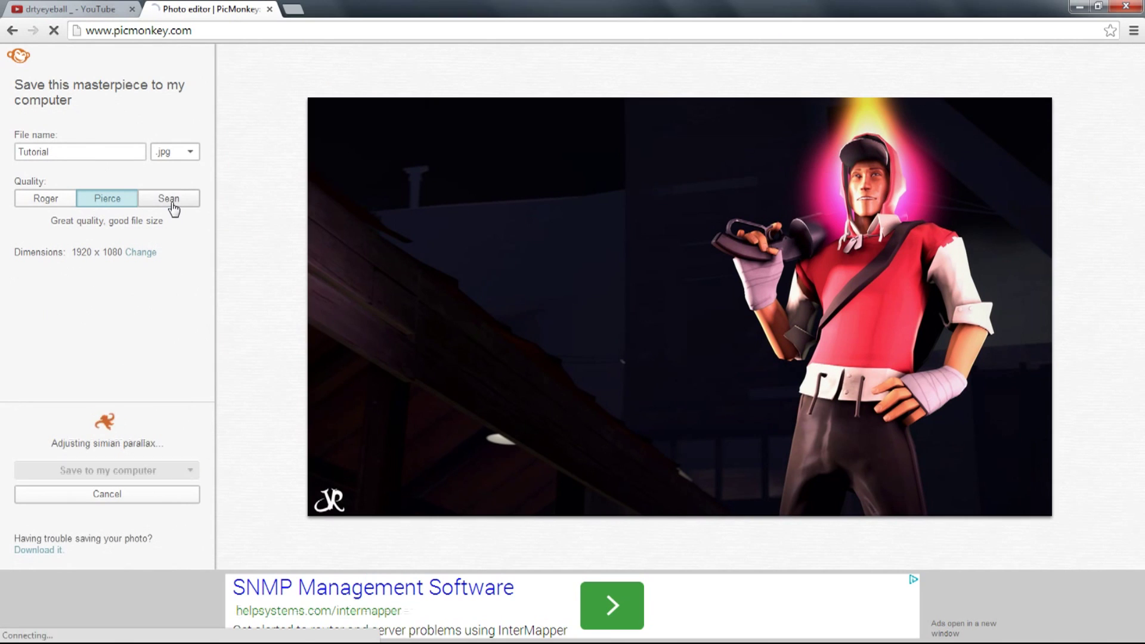
click(171, 201)
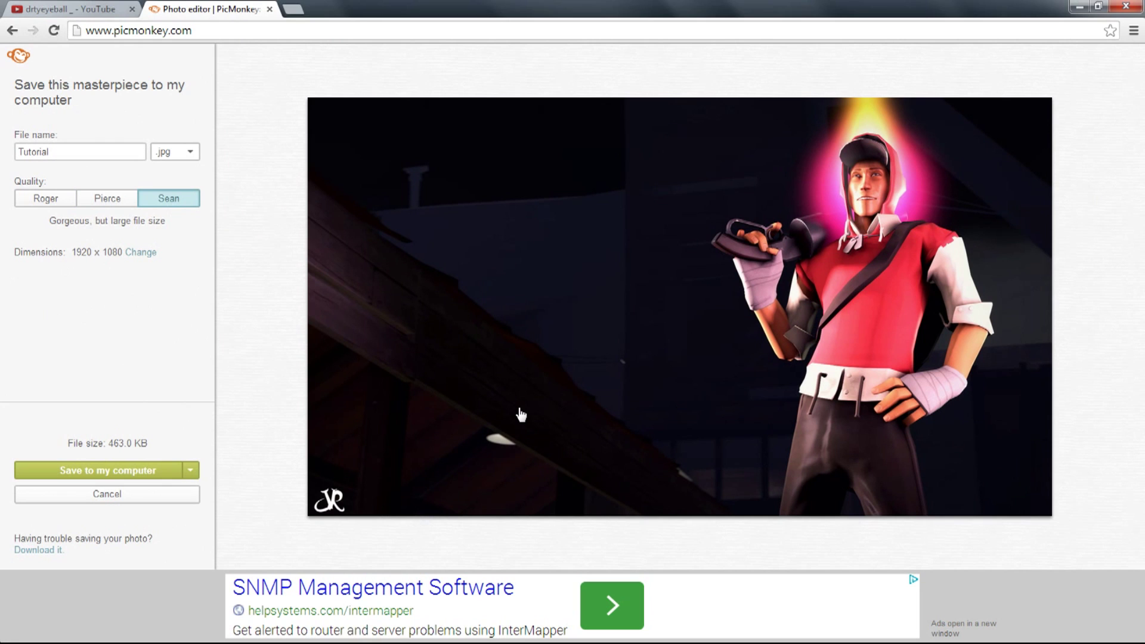
click(94, 470)
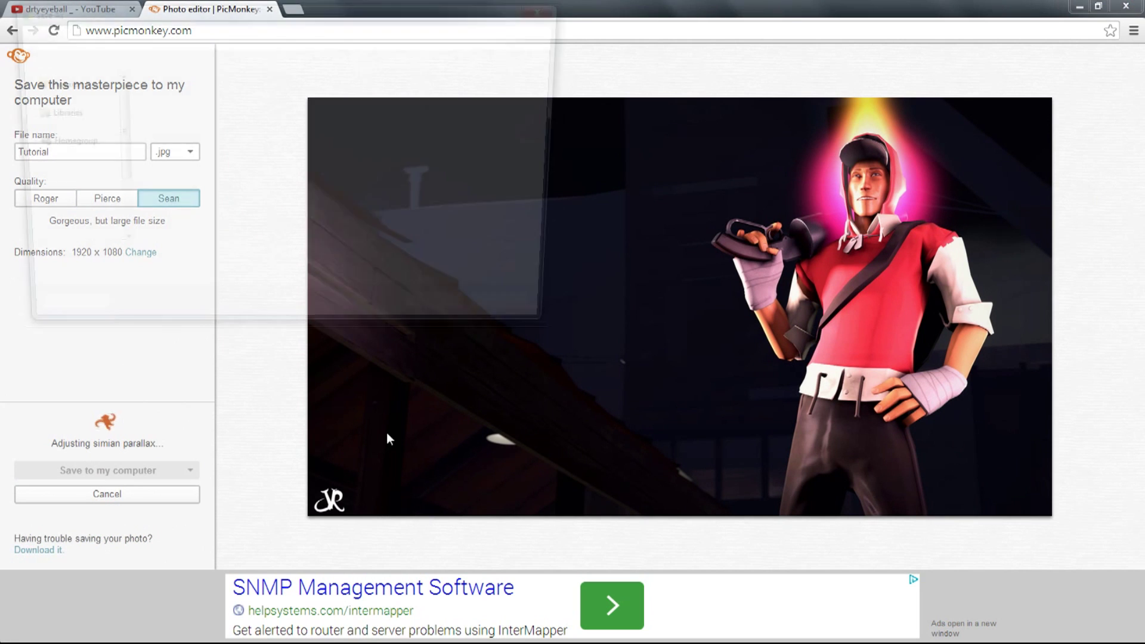
double_click(356, 174)
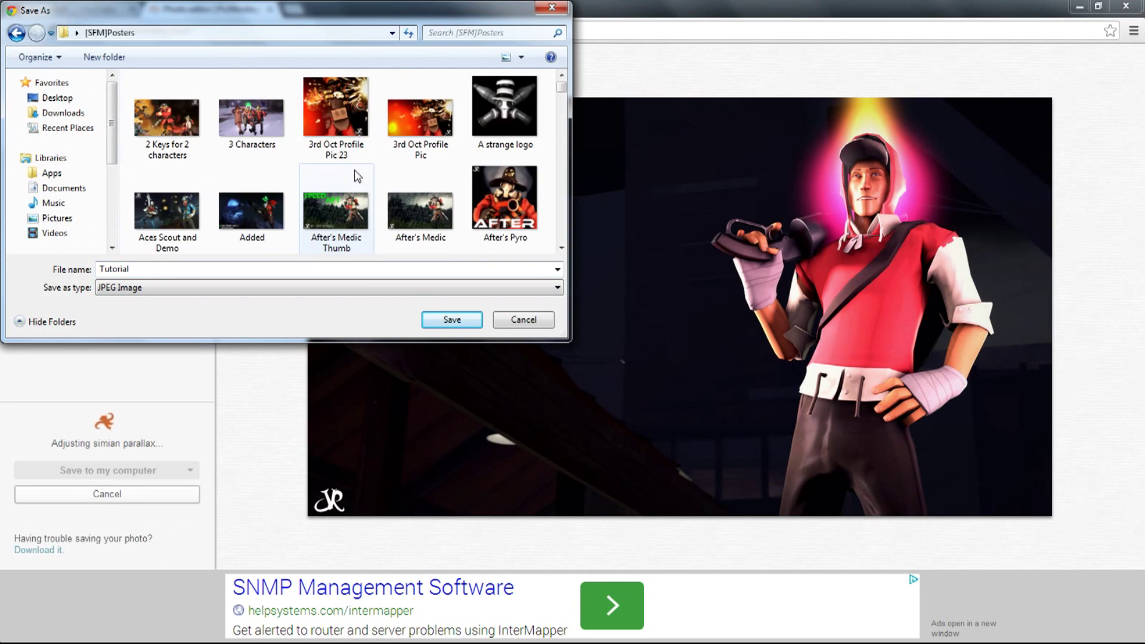